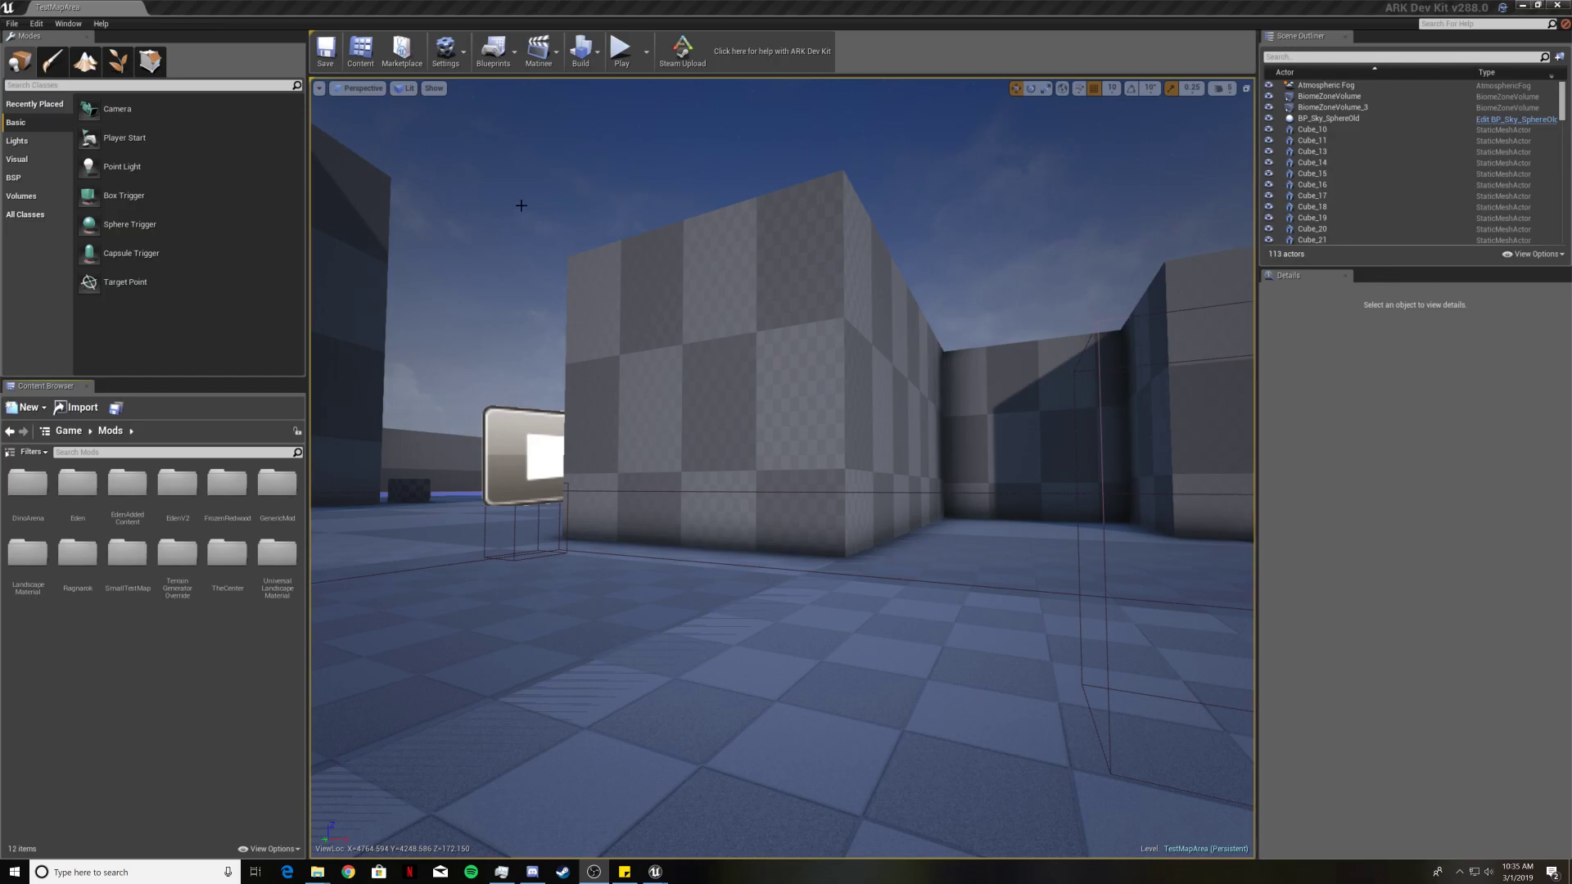
Open the World Settings and Levels panels, undock Levels and dock it back between Details and World Settings.
click(69, 24)
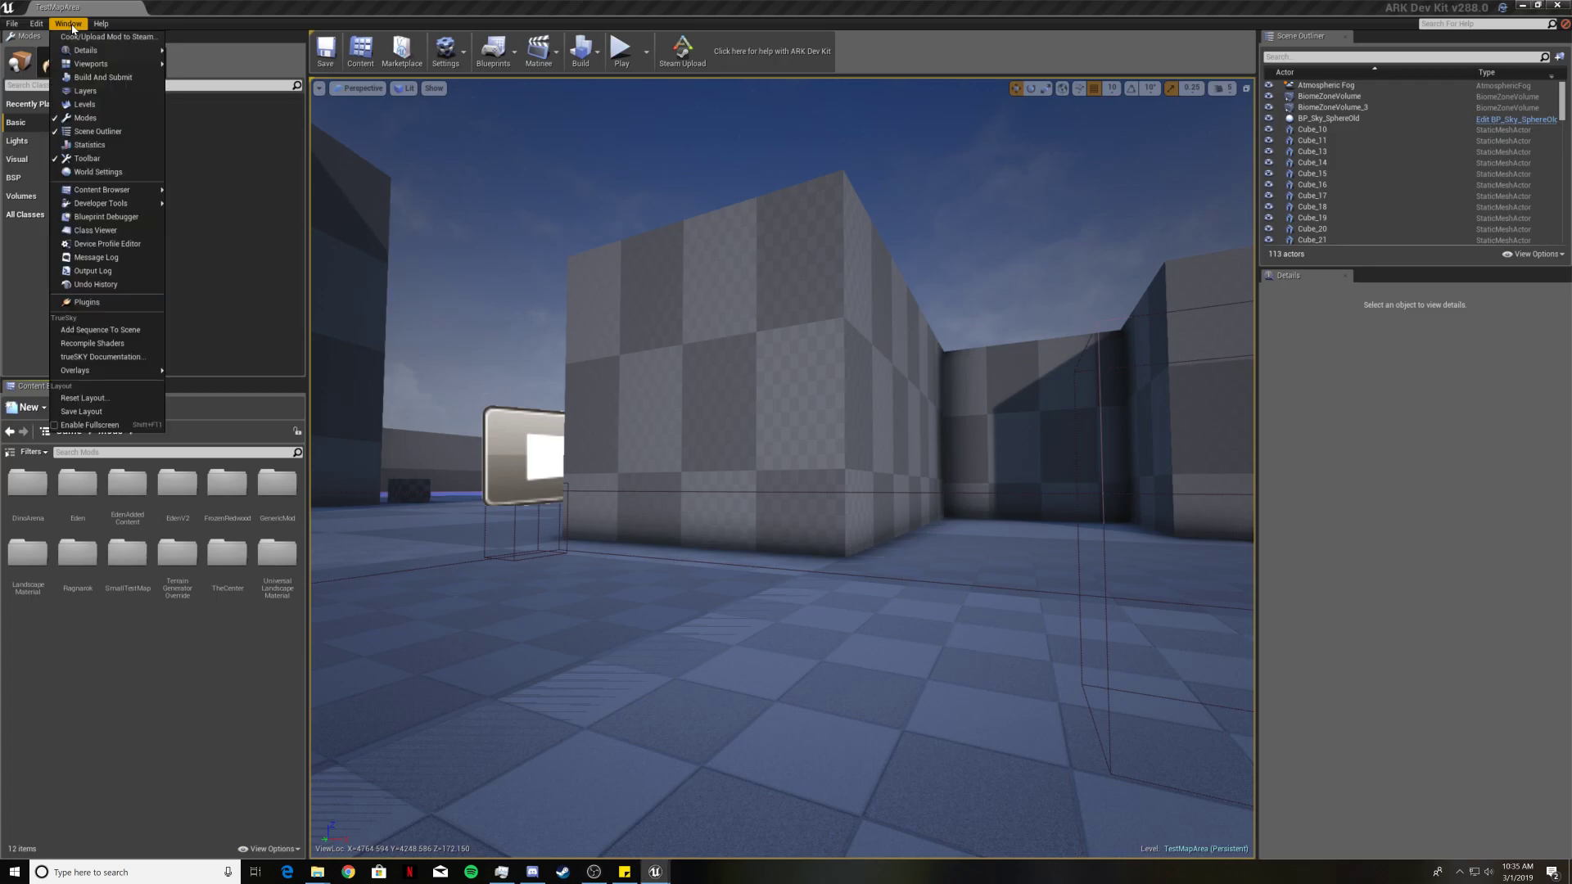
click(96, 171)
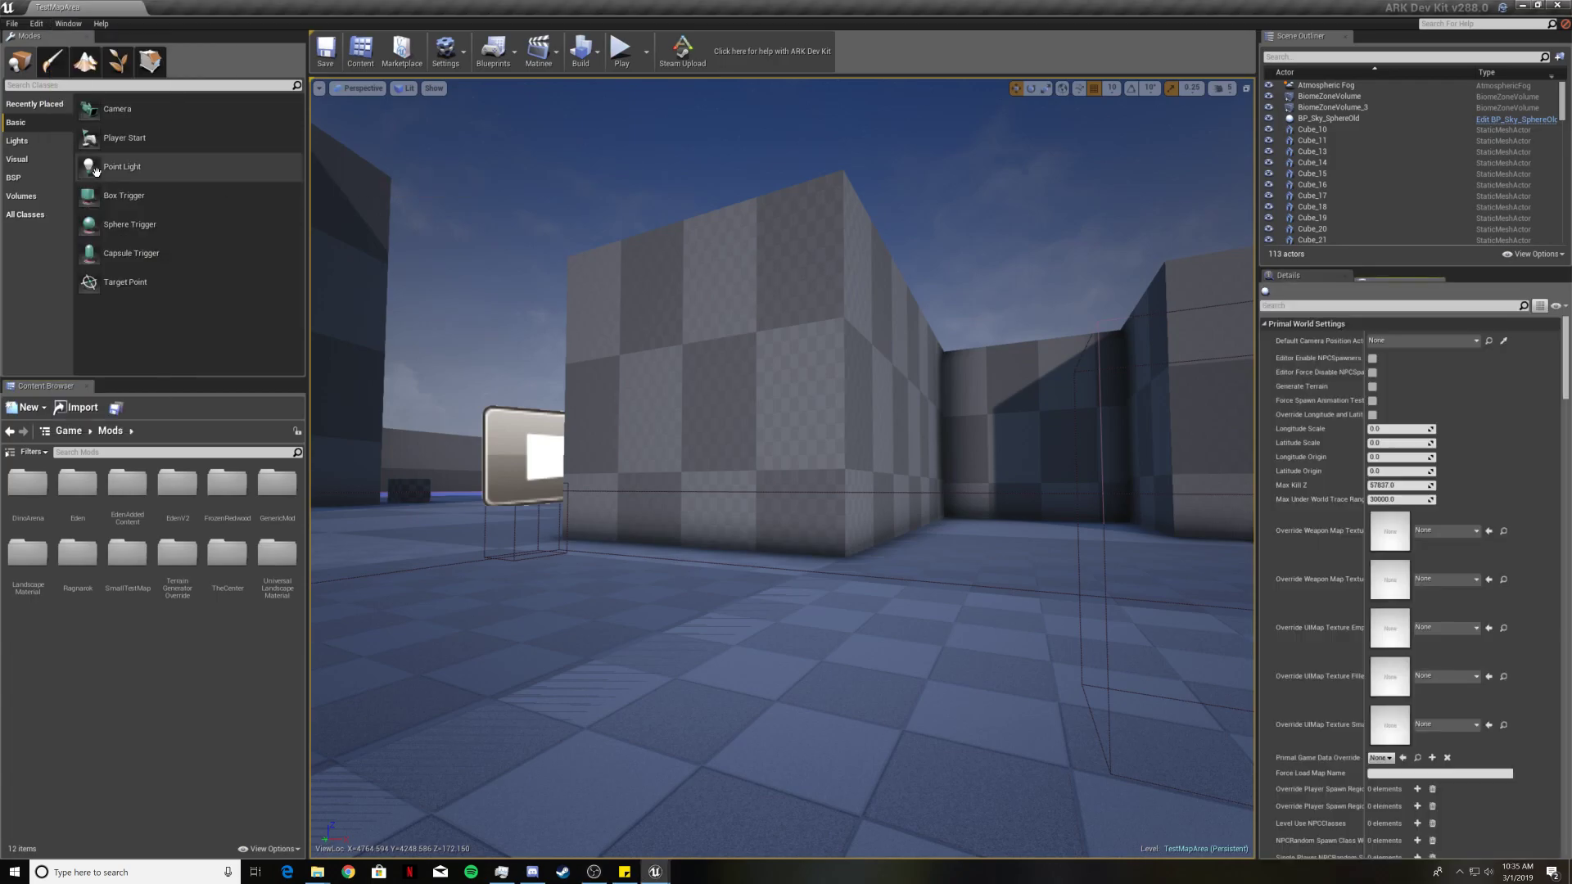
click(72, 23)
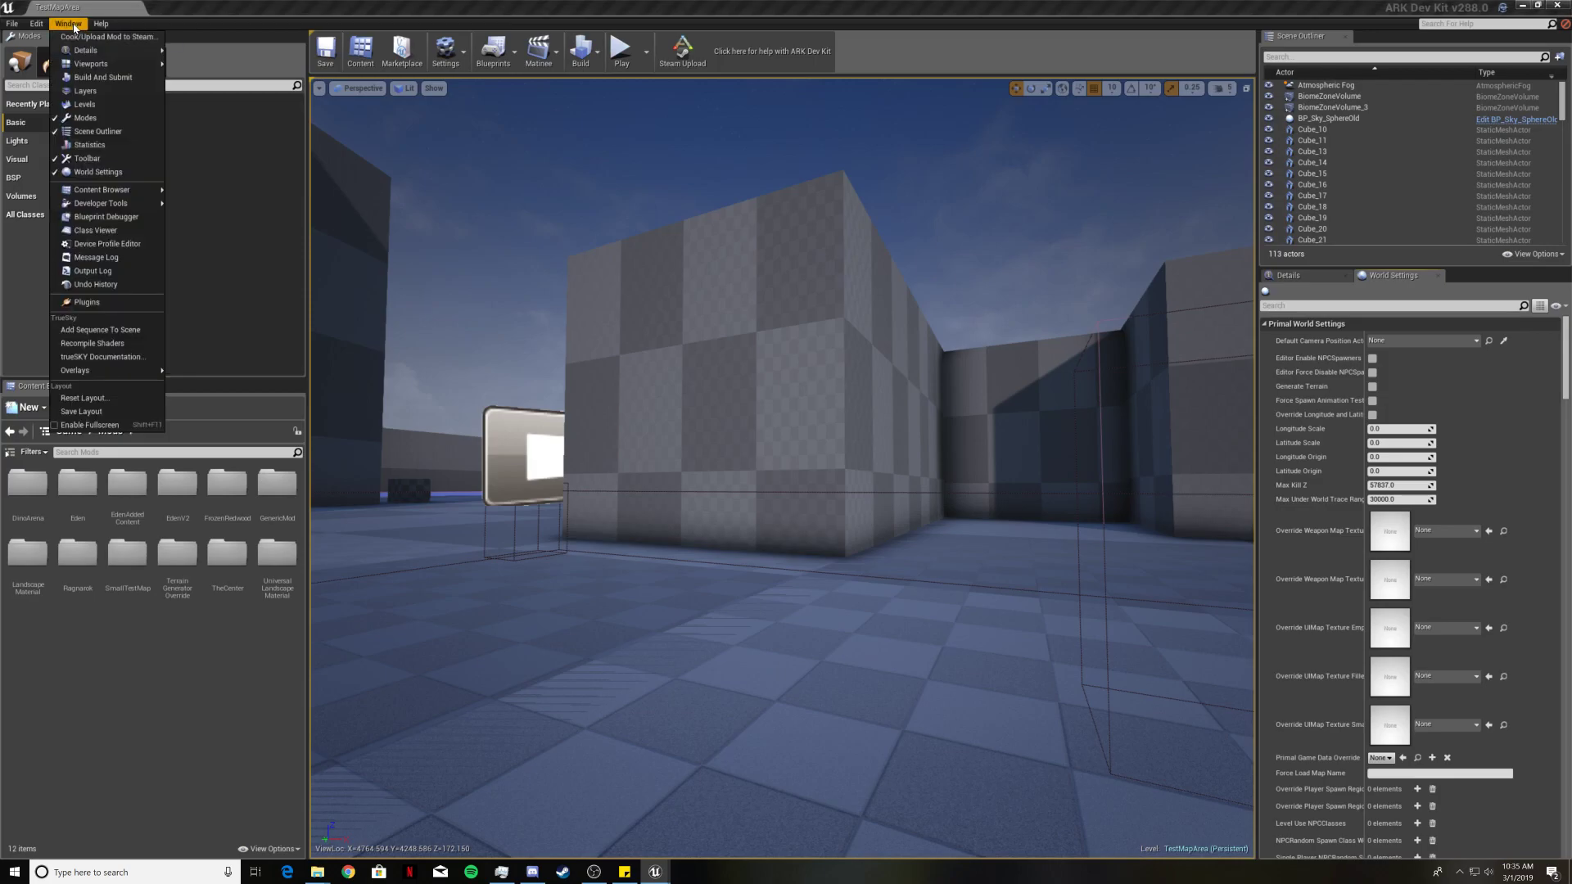
click(84, 104)
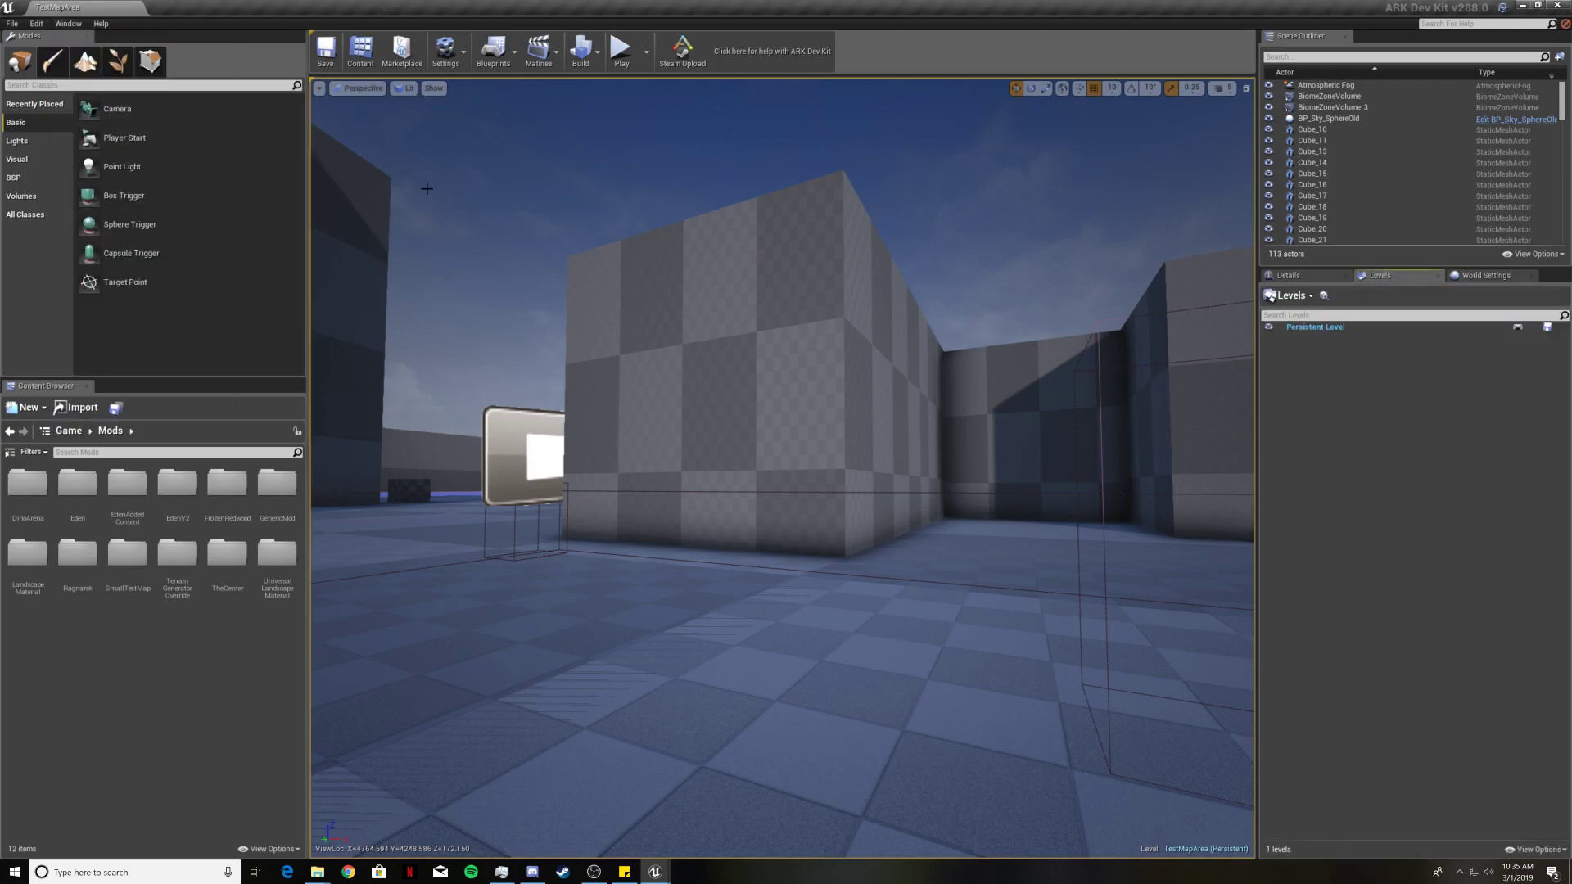
drag(1396, 282, 660, 279)
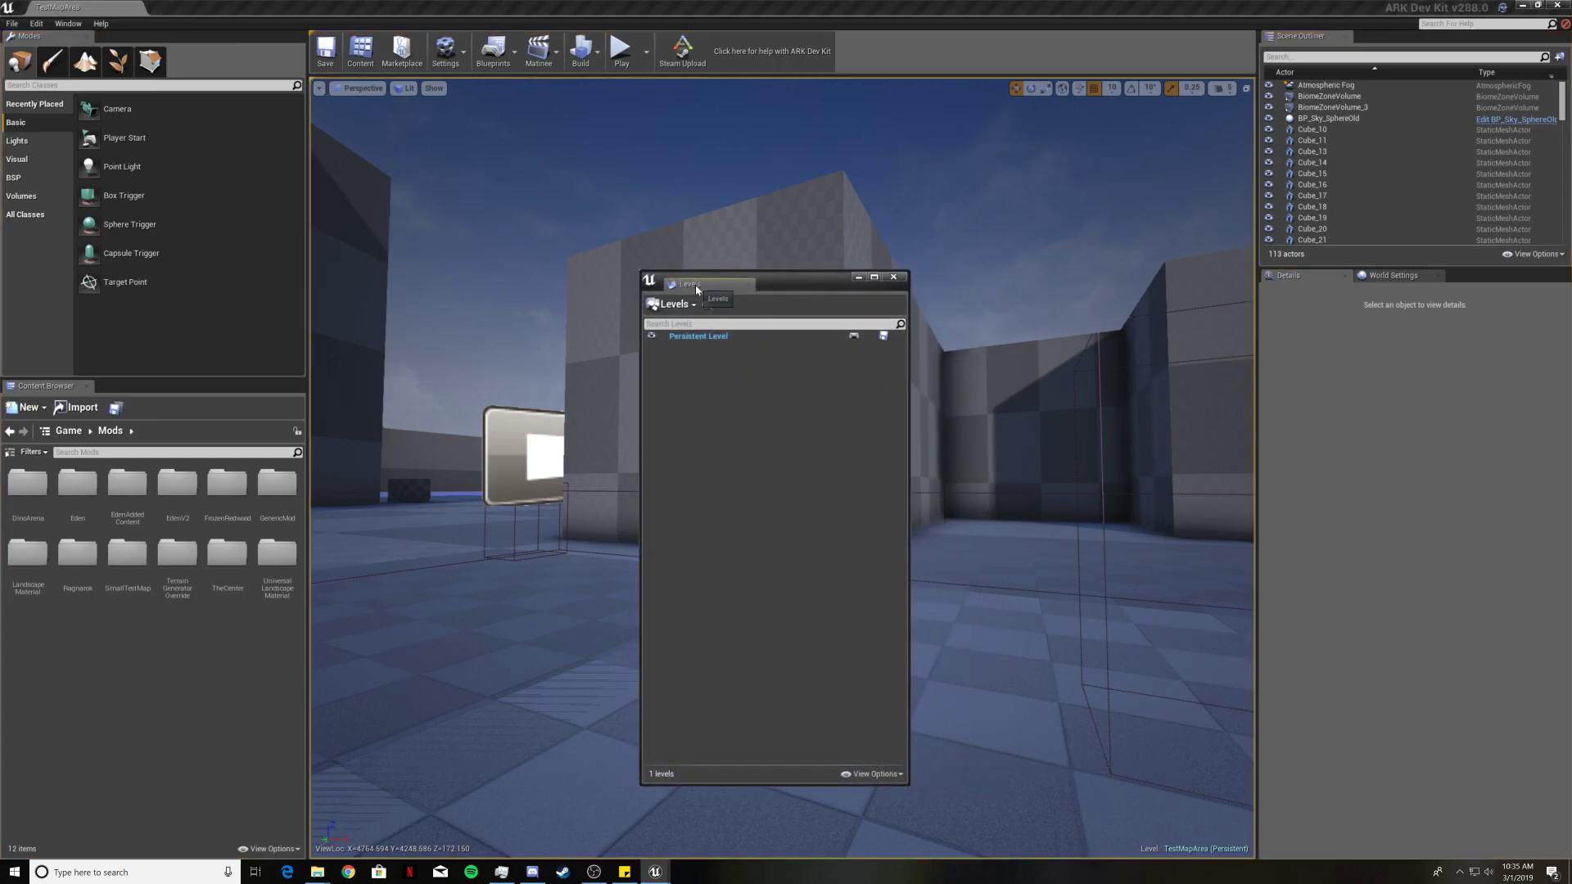
drag(706, 285, 1393, 277)
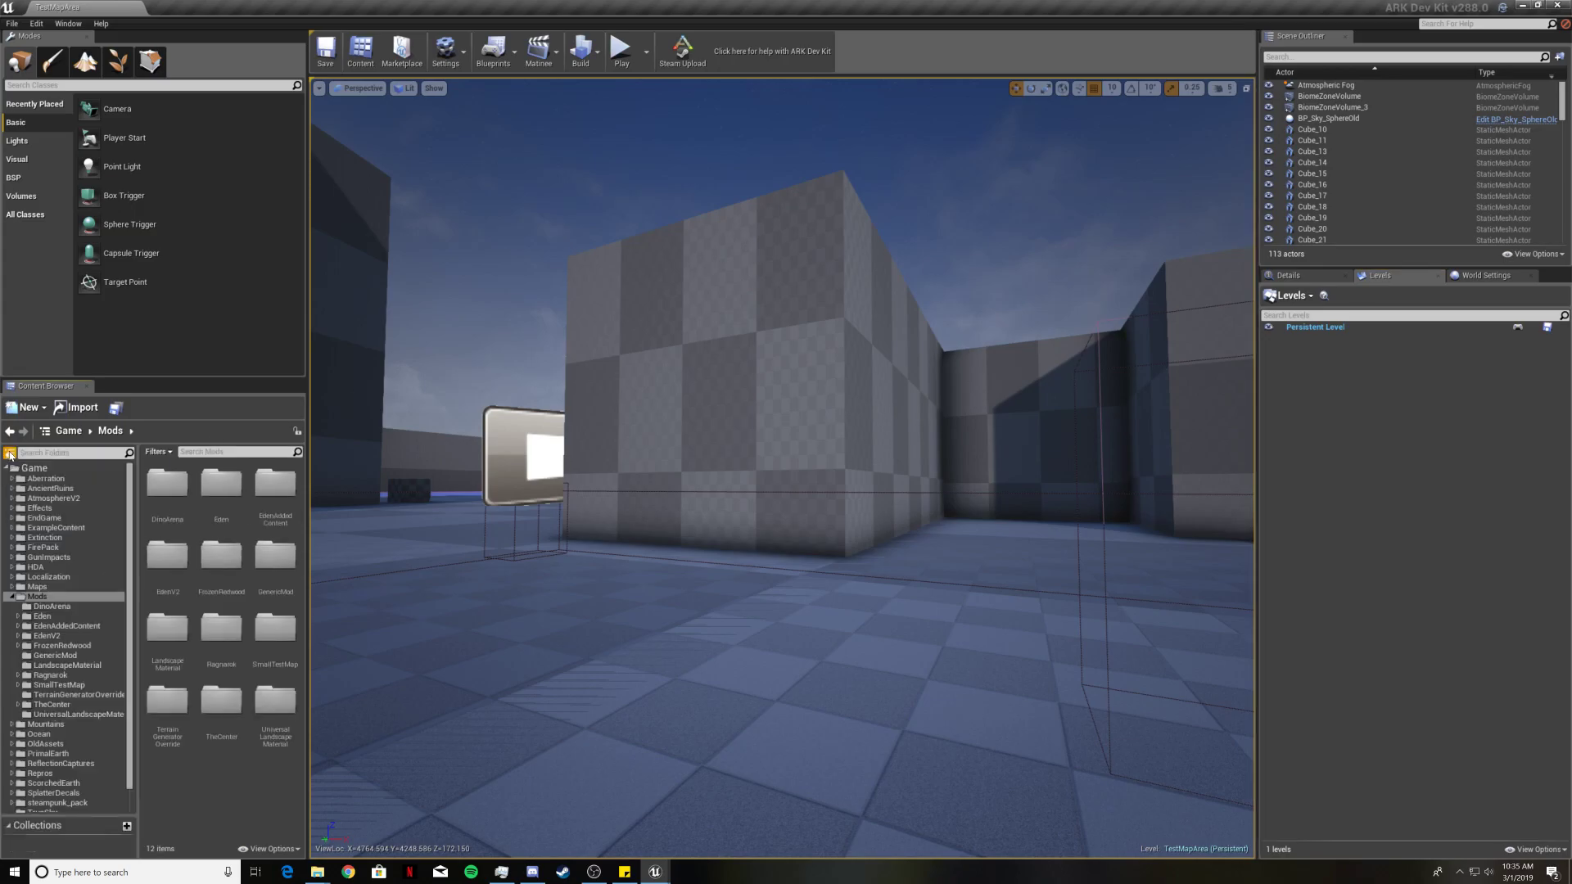
Show the folder tree in the content browser and create a folder named TutorialMap inside Mods.
click(10, 453)
click(38, 597)
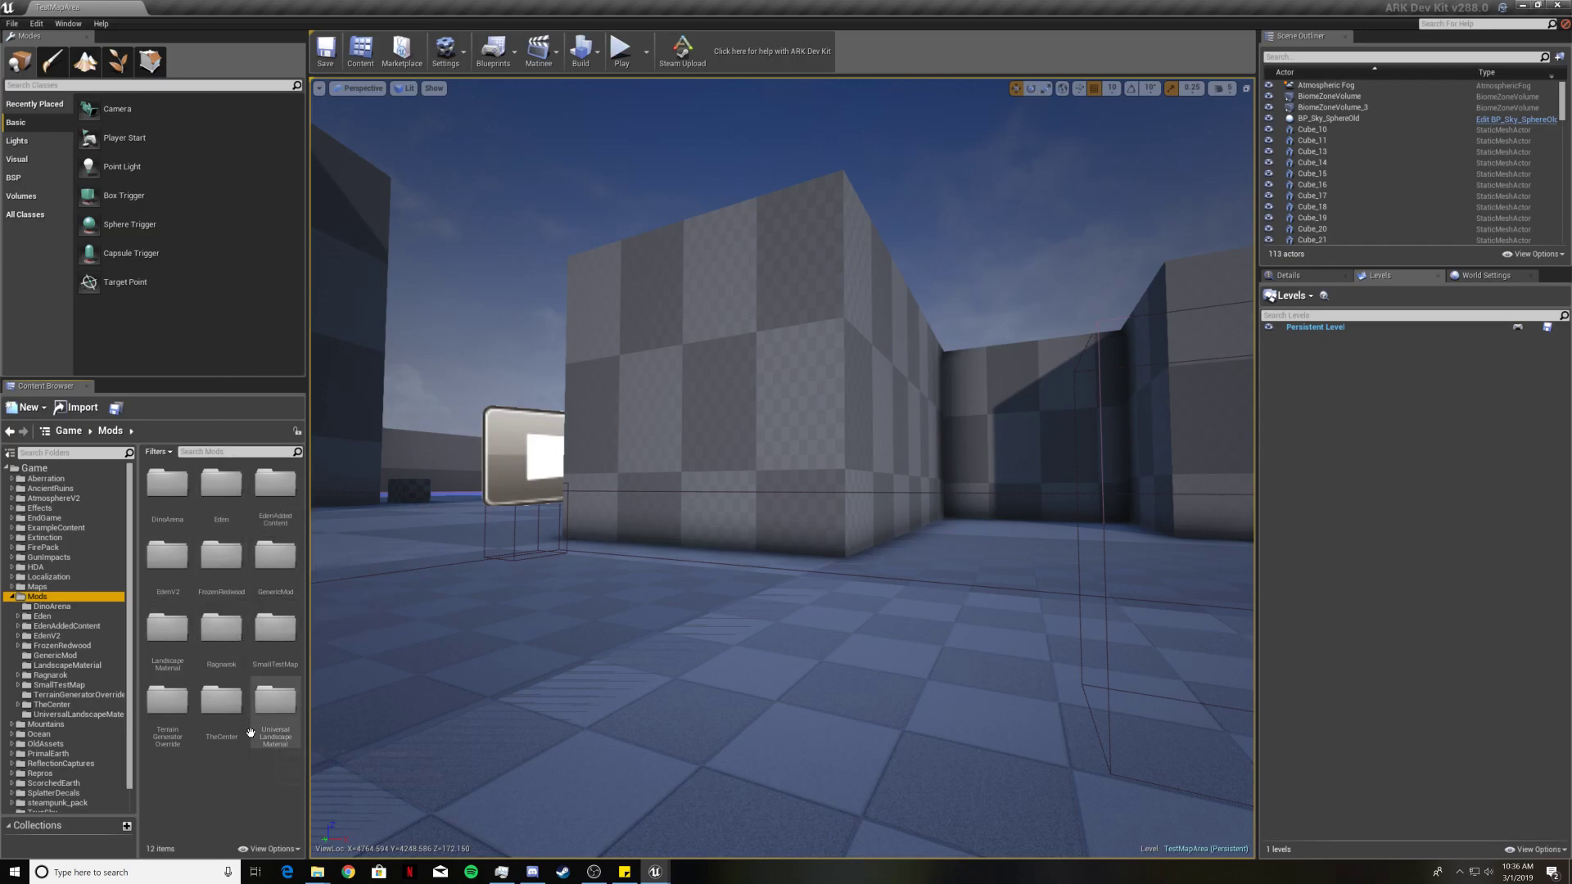
right_click(199, 785)
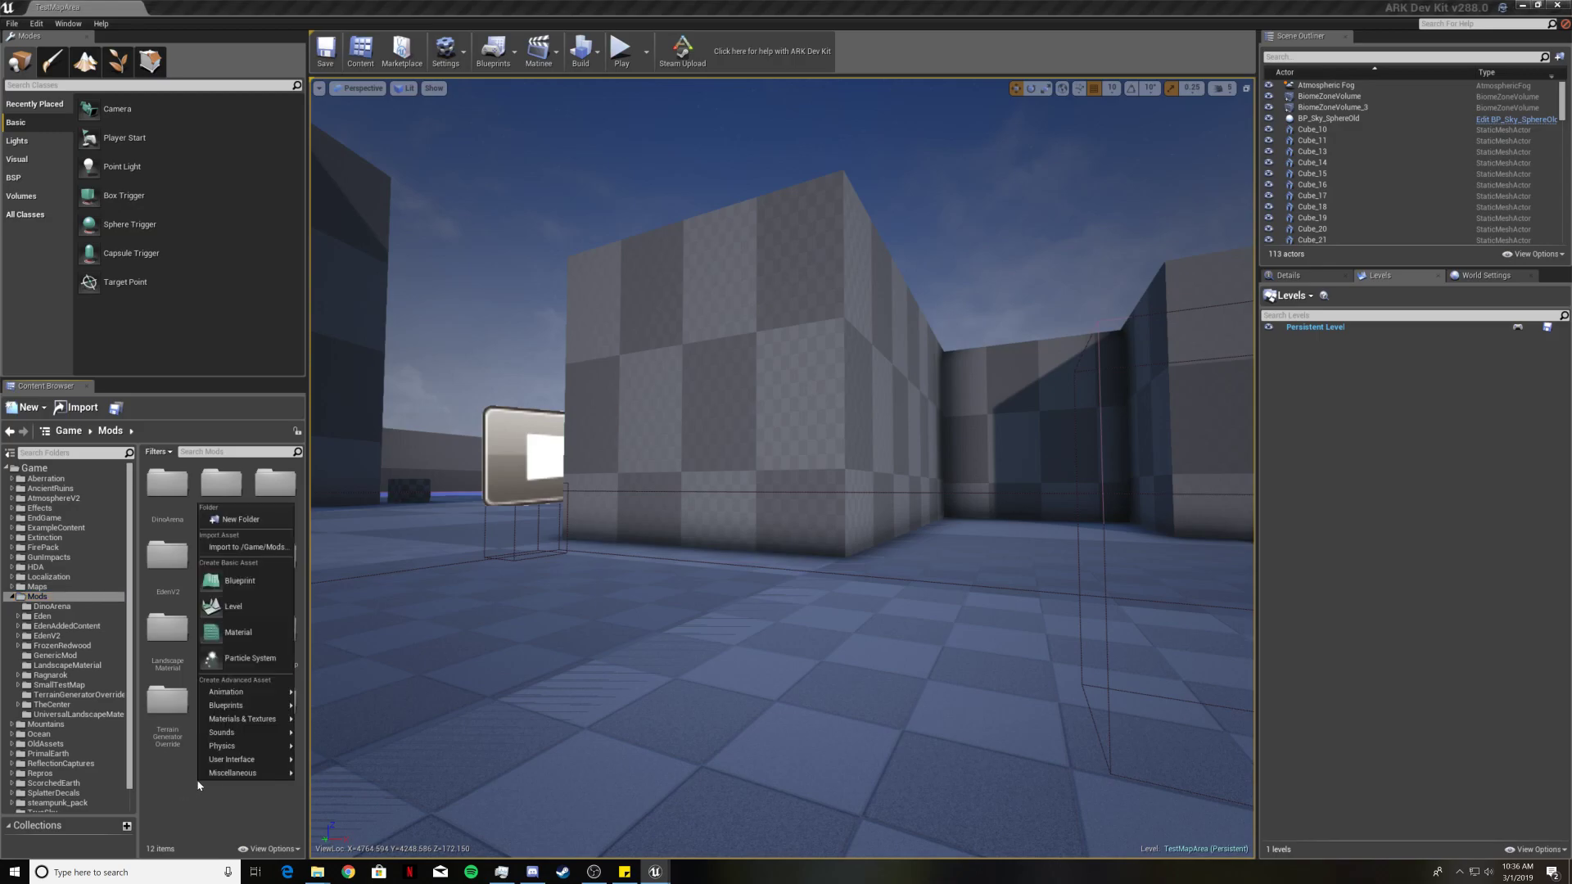
click(243, 519)
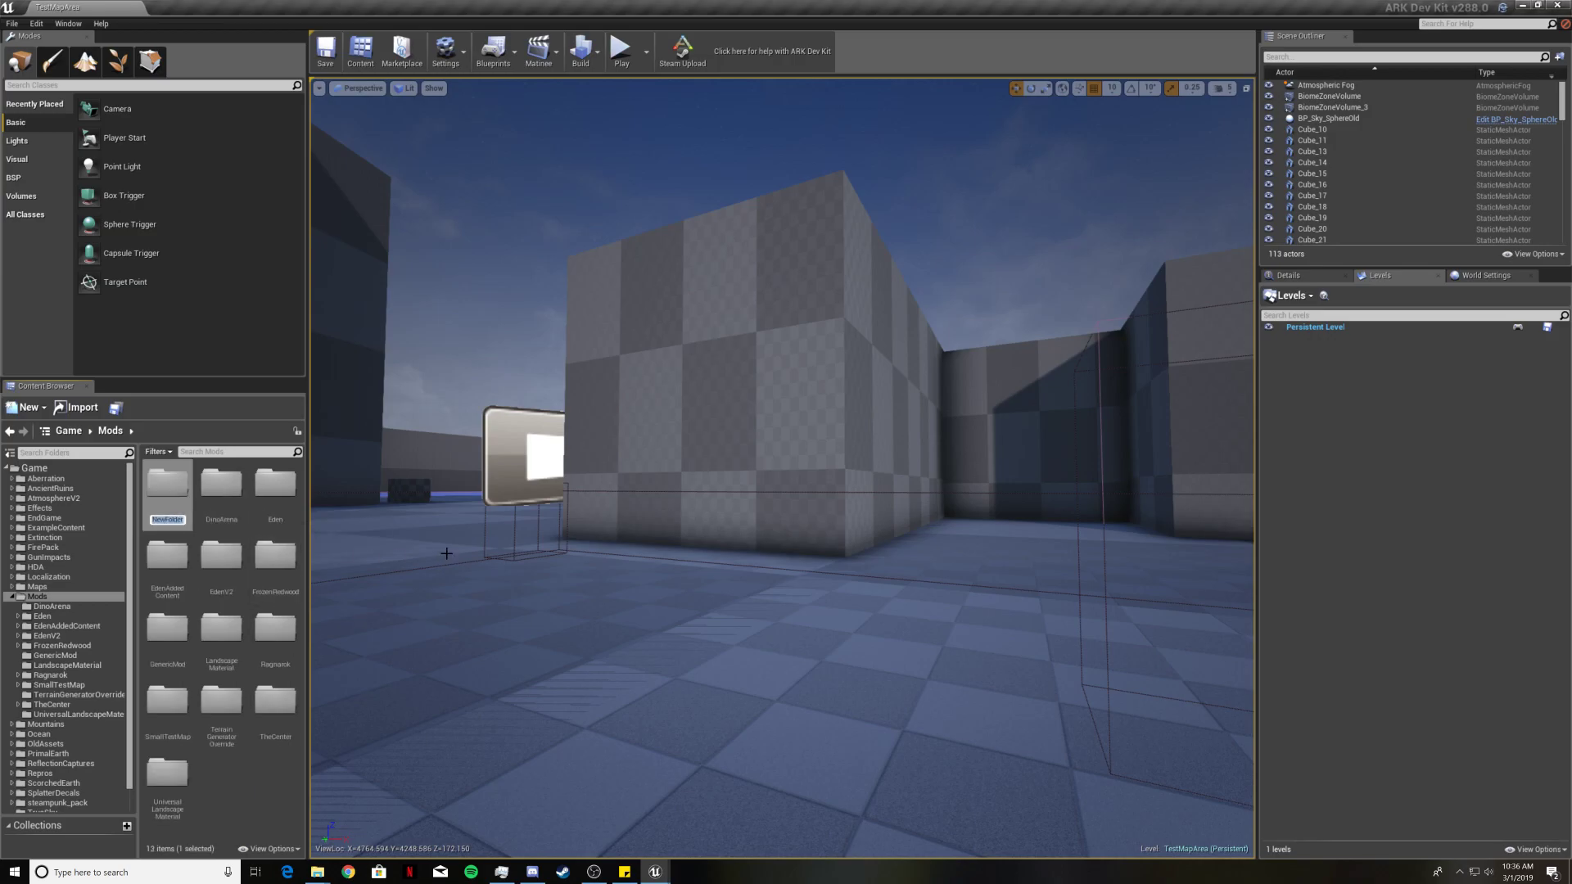
text(TutorialMap)
key(Return)
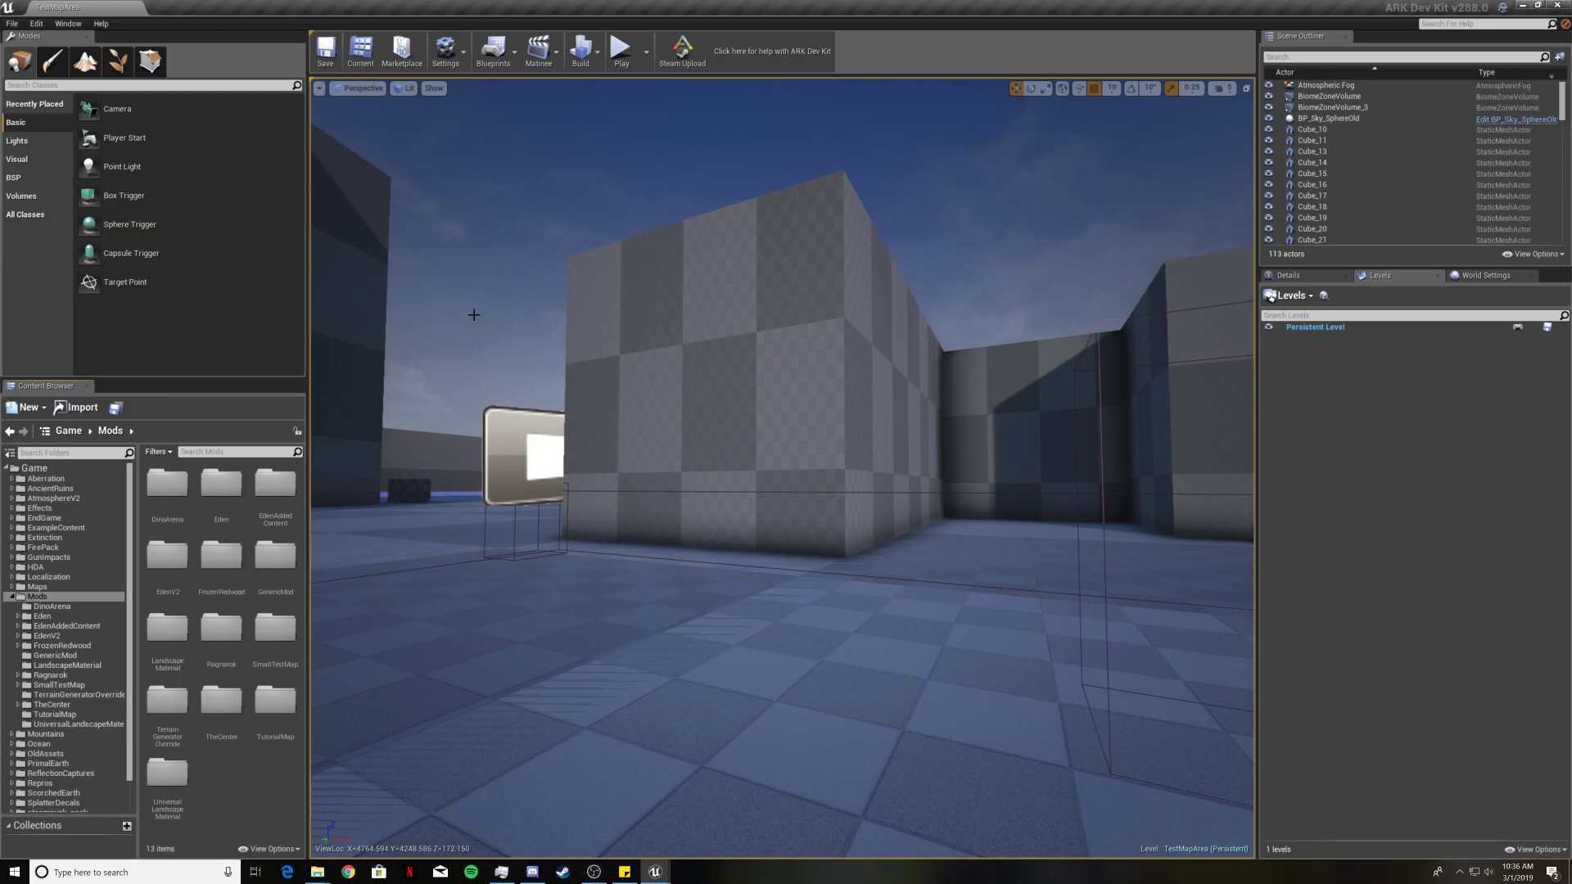
Create a new level from the Default template.
click(12, 23)
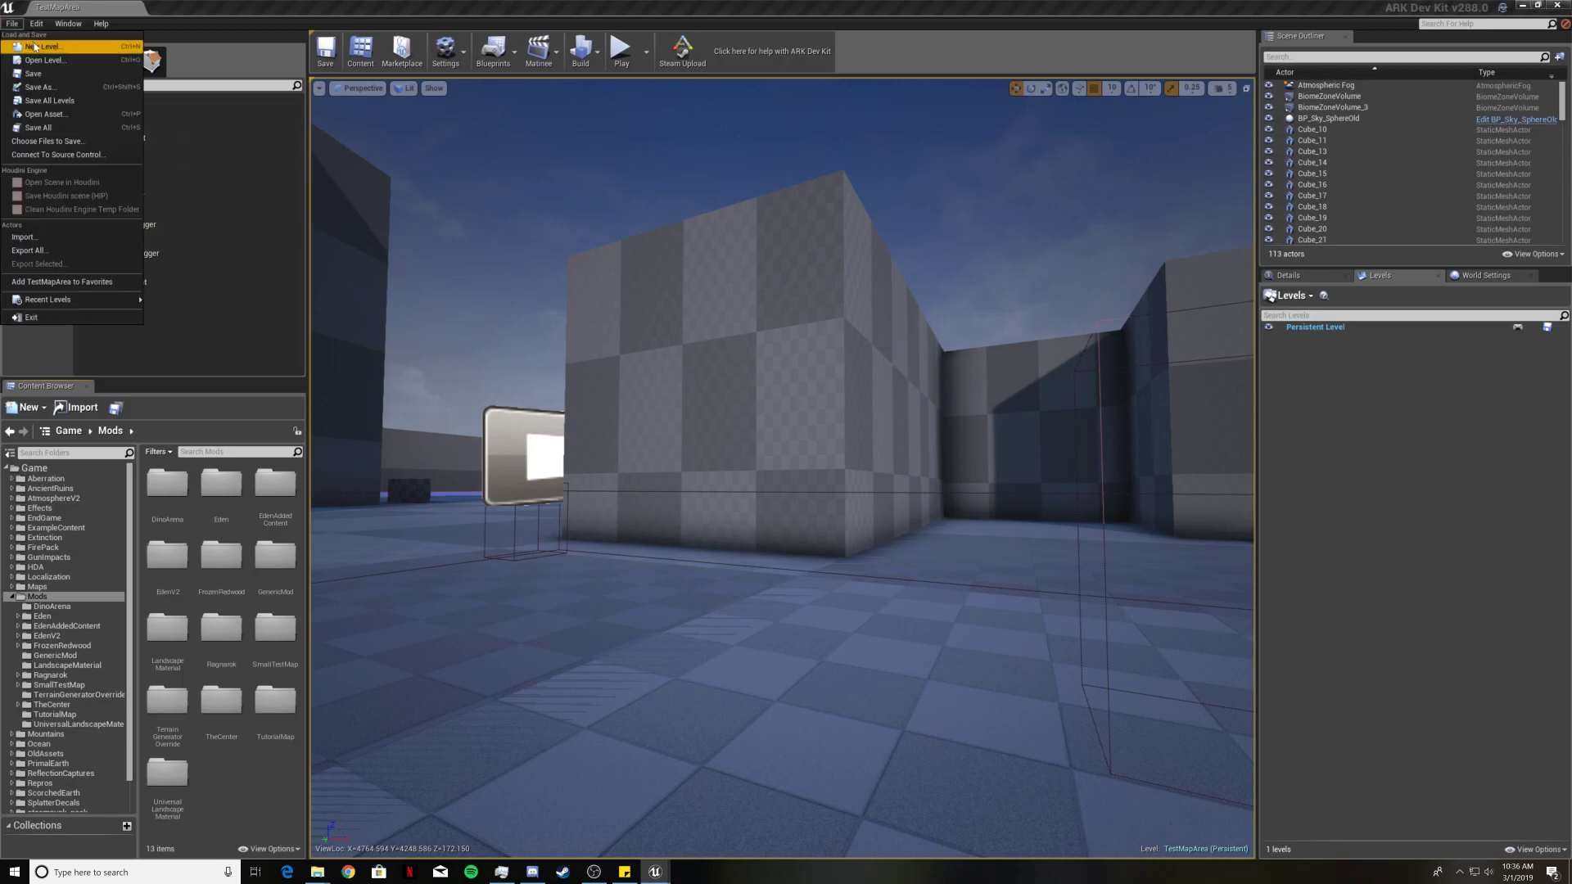
click(41, 47)
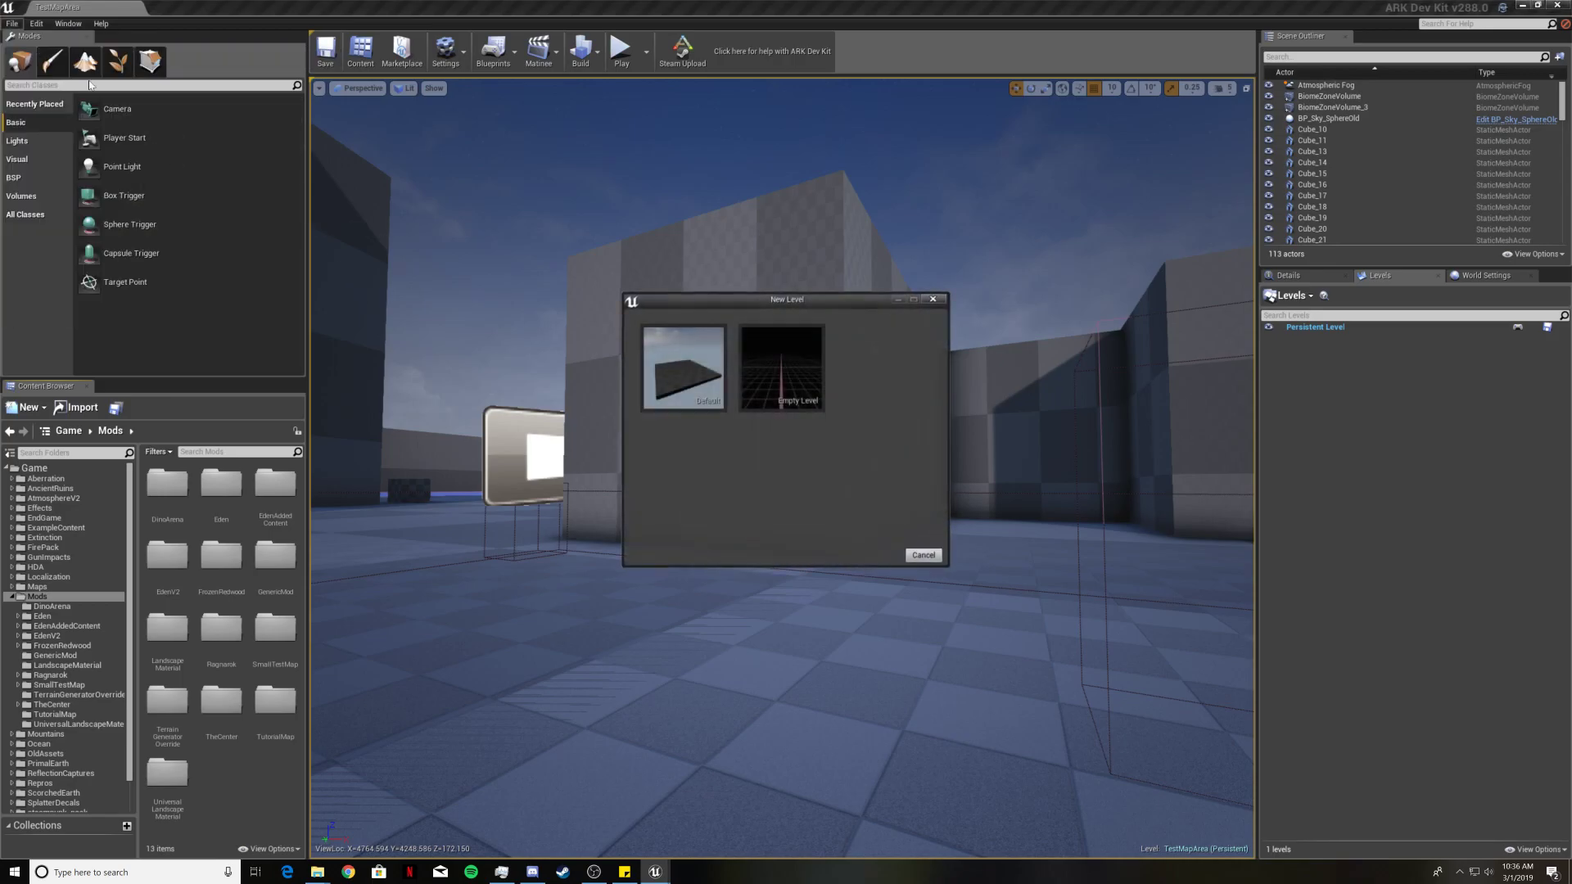
click(685, 371)
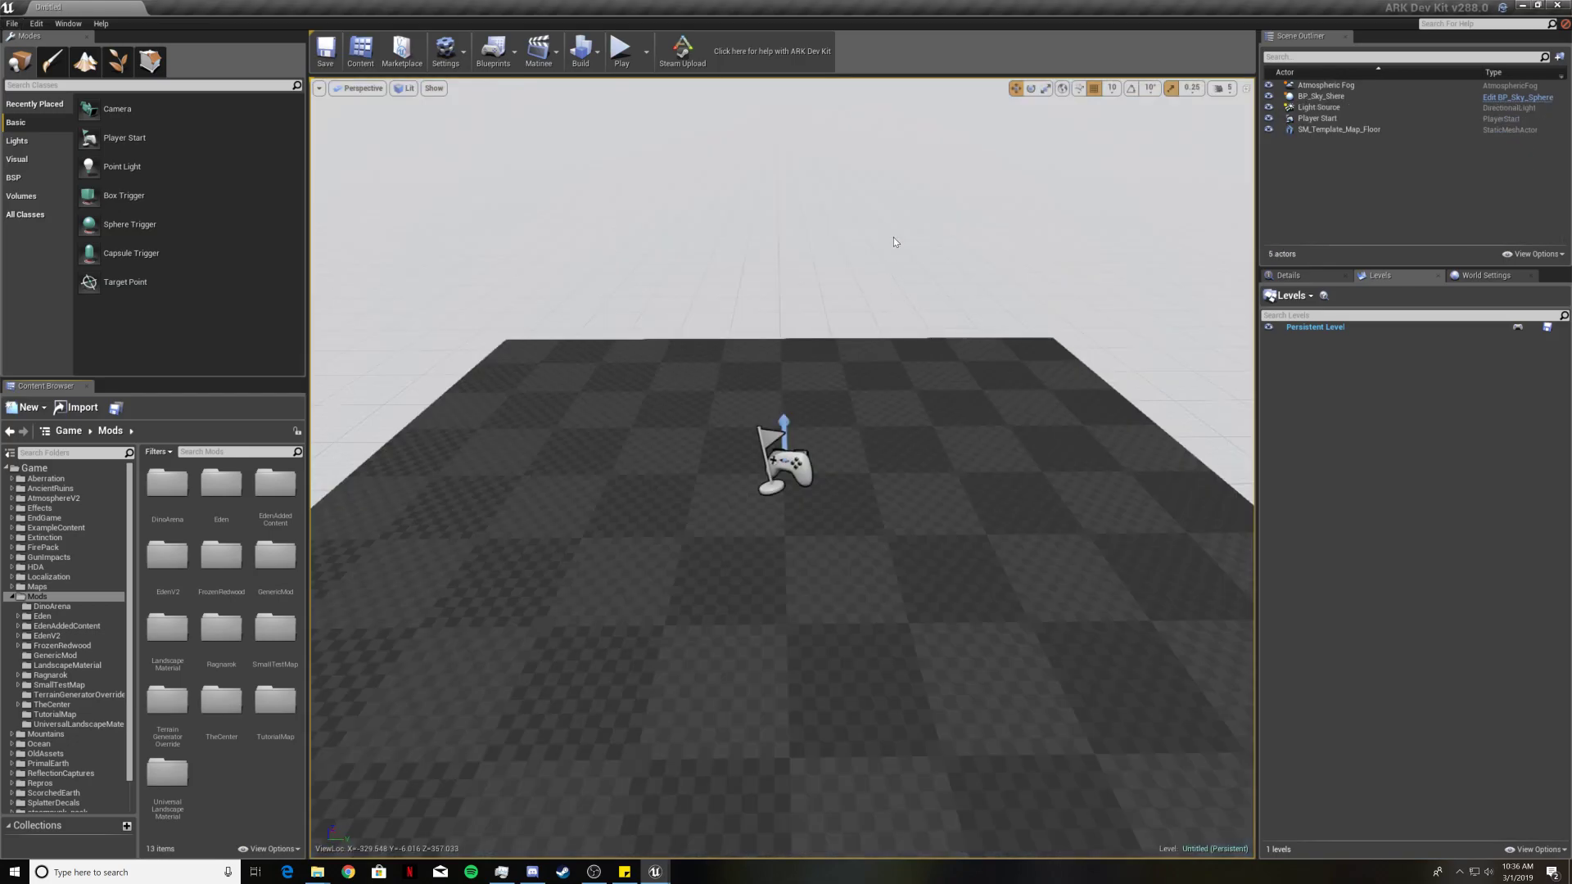
Delete the template floor mesh, SM_Template_Map_Floor, from the level.
click(588, 516)
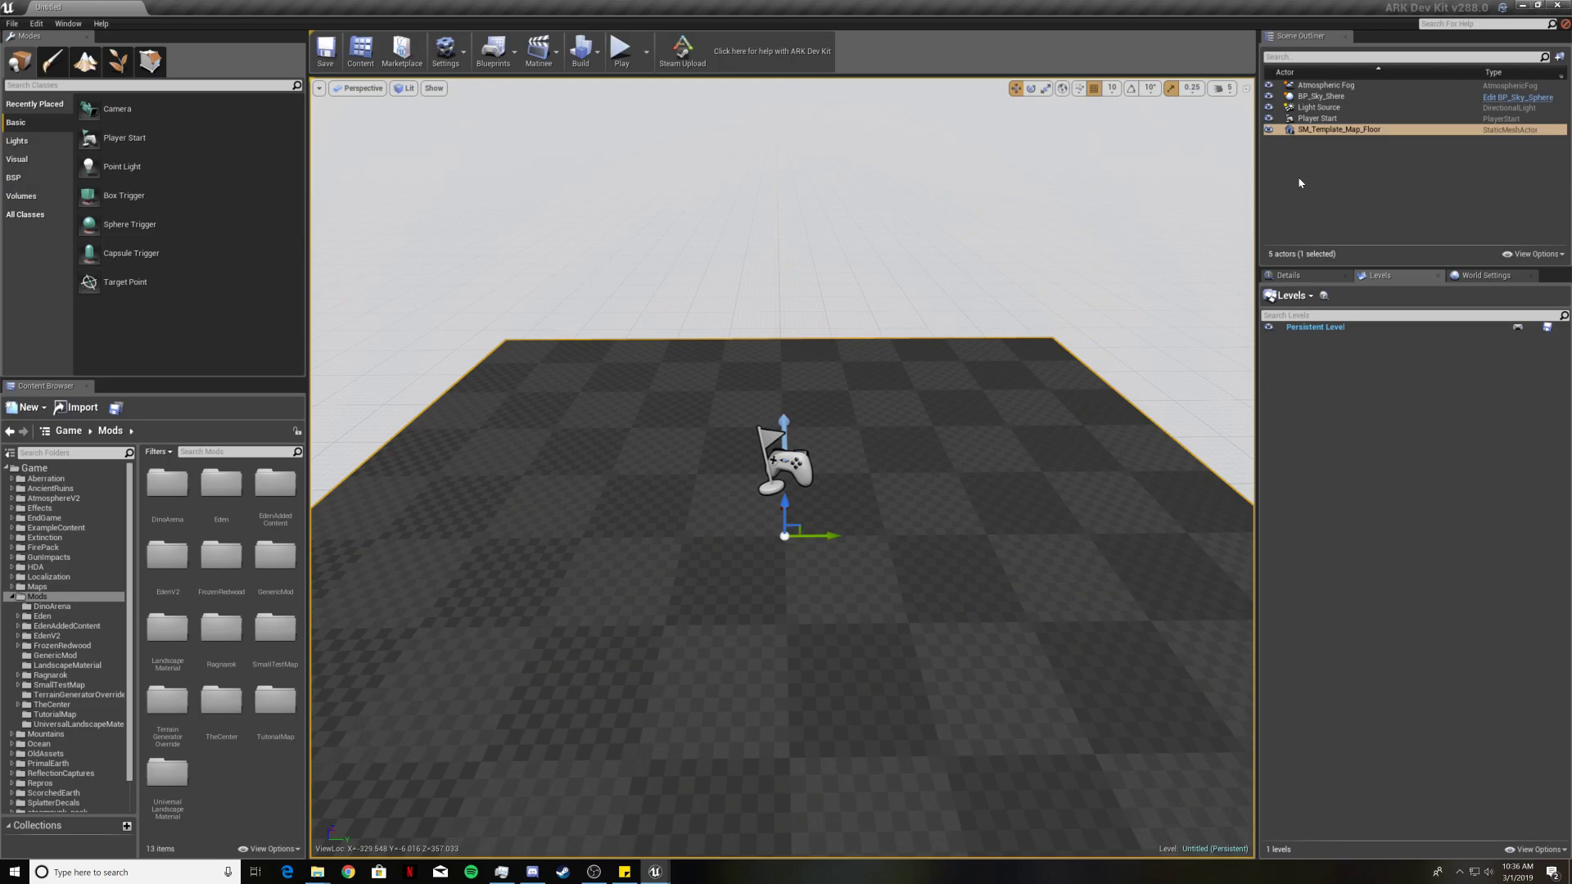
key(Delete)
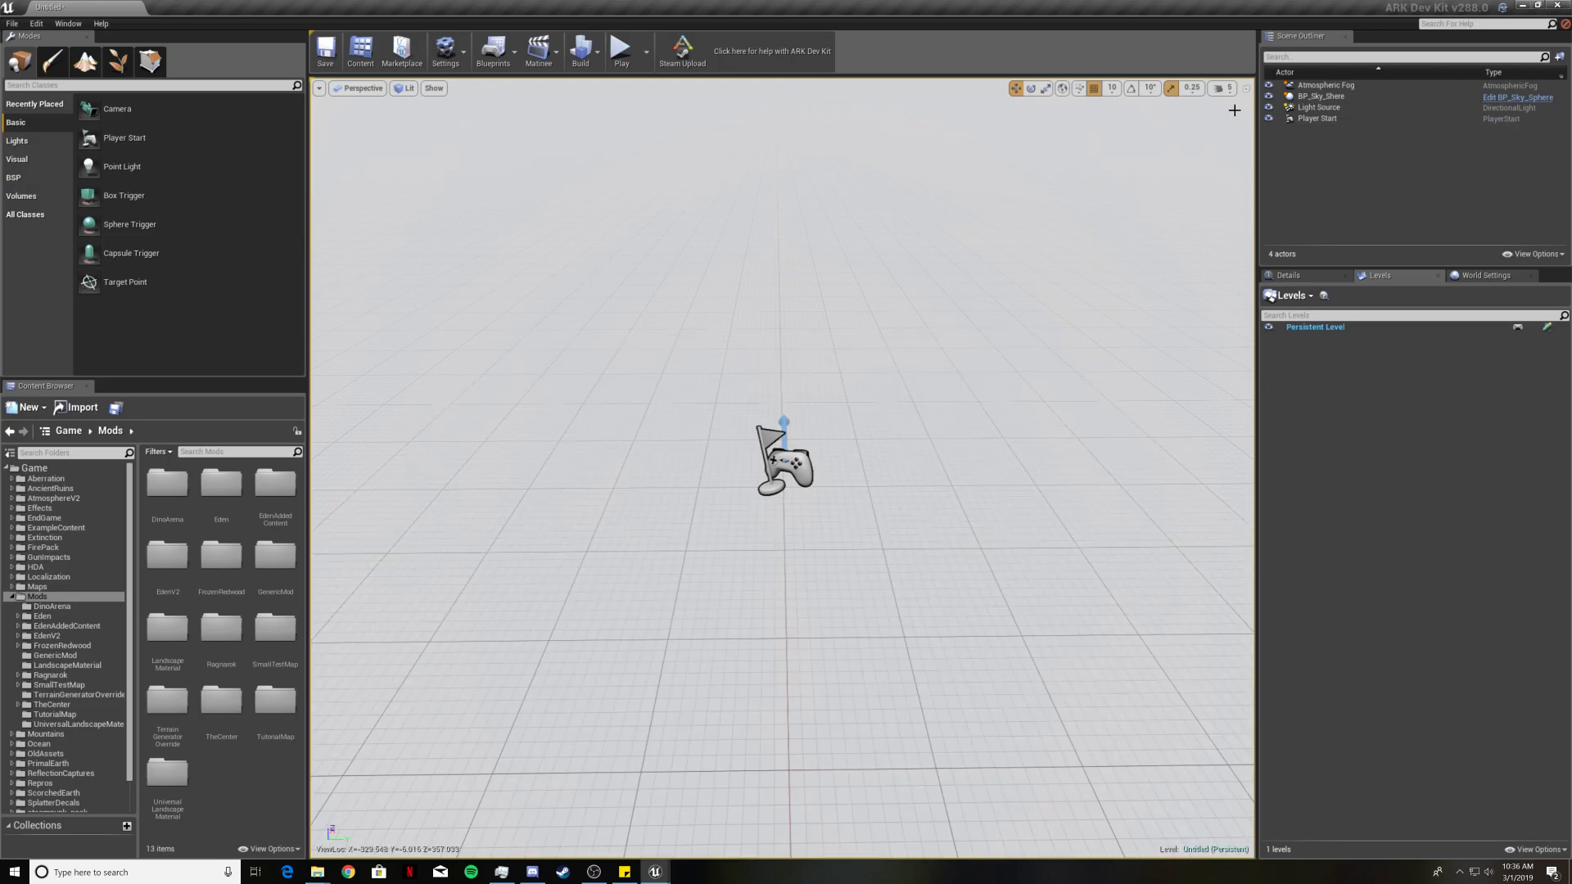
right_drag(768, 393, 573, 332)
right_drag(908, 406, 858, 545)
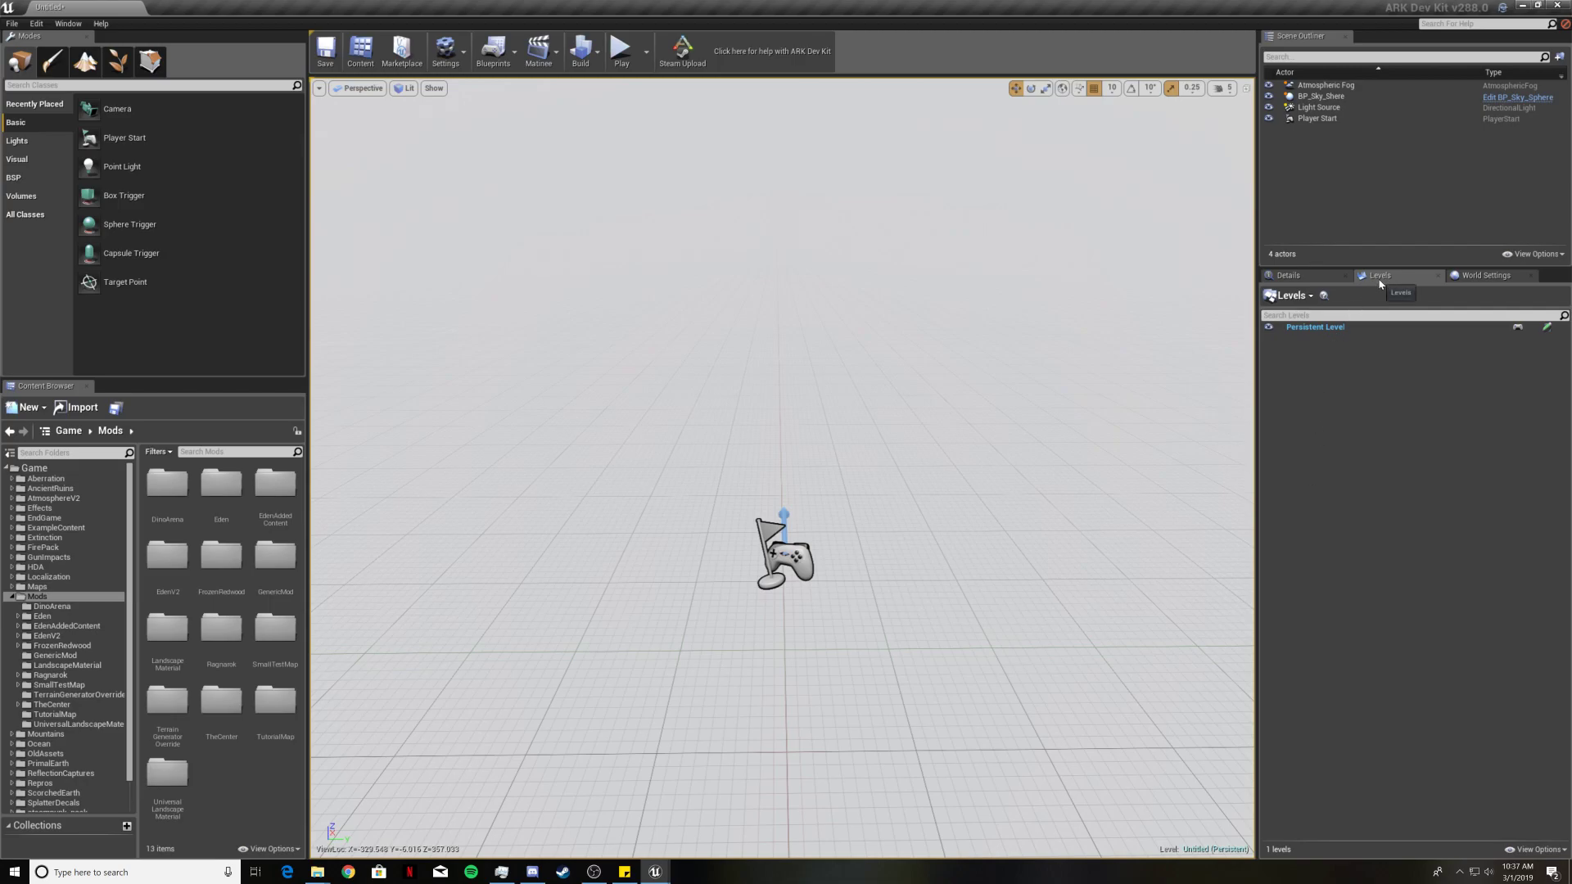
Save the persistent level as TutorialMap in the Mods/TutorialMap folder.
click(1546, 328)
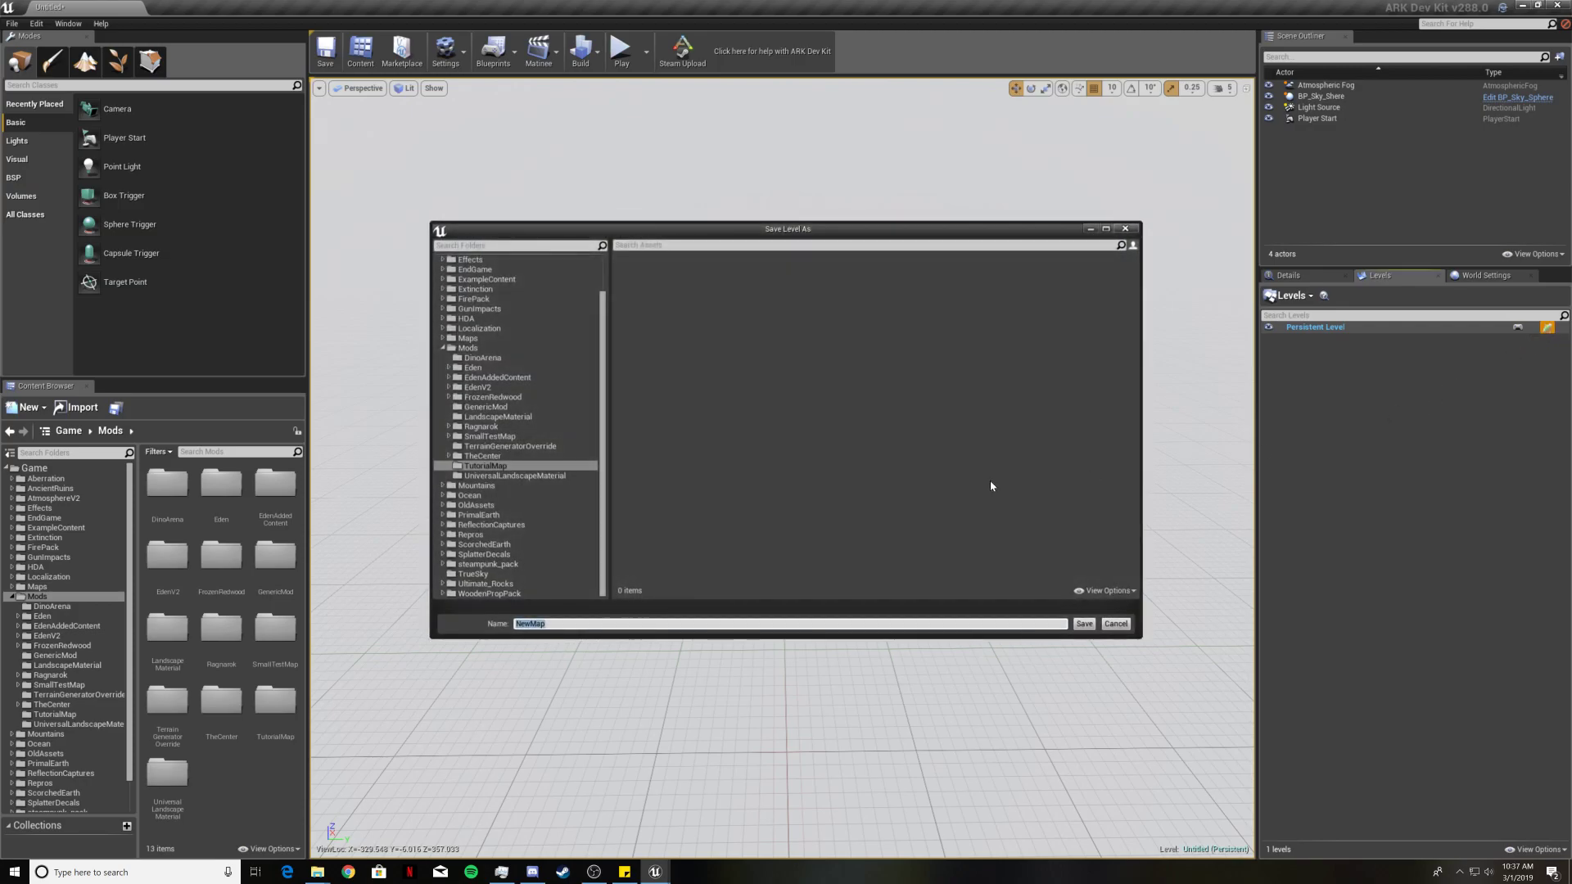
click(479, 349)
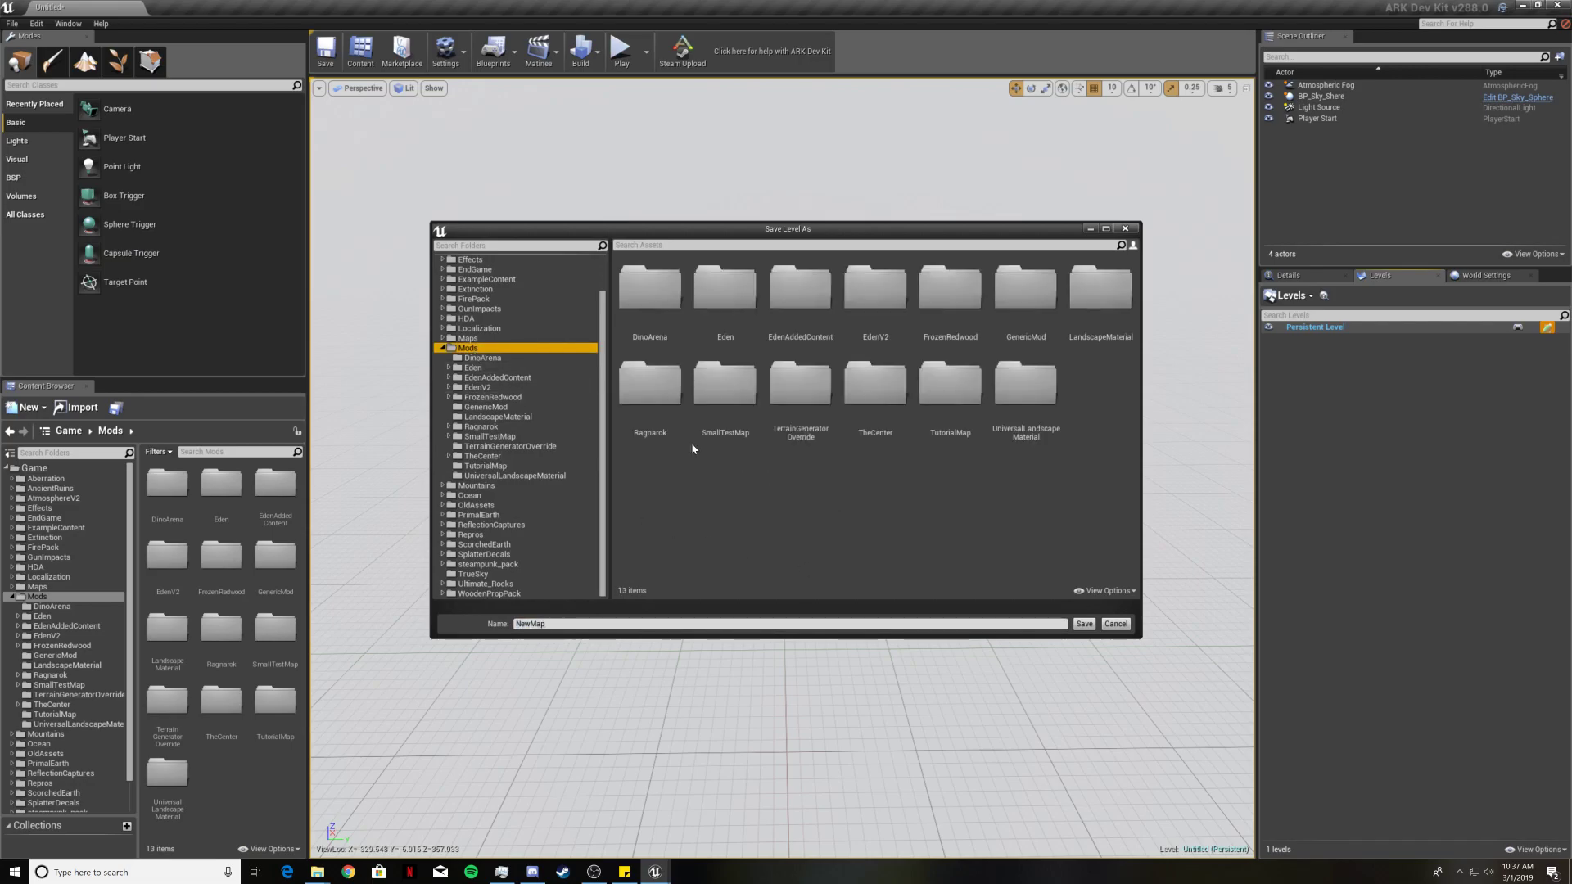
double_click(954, 386)
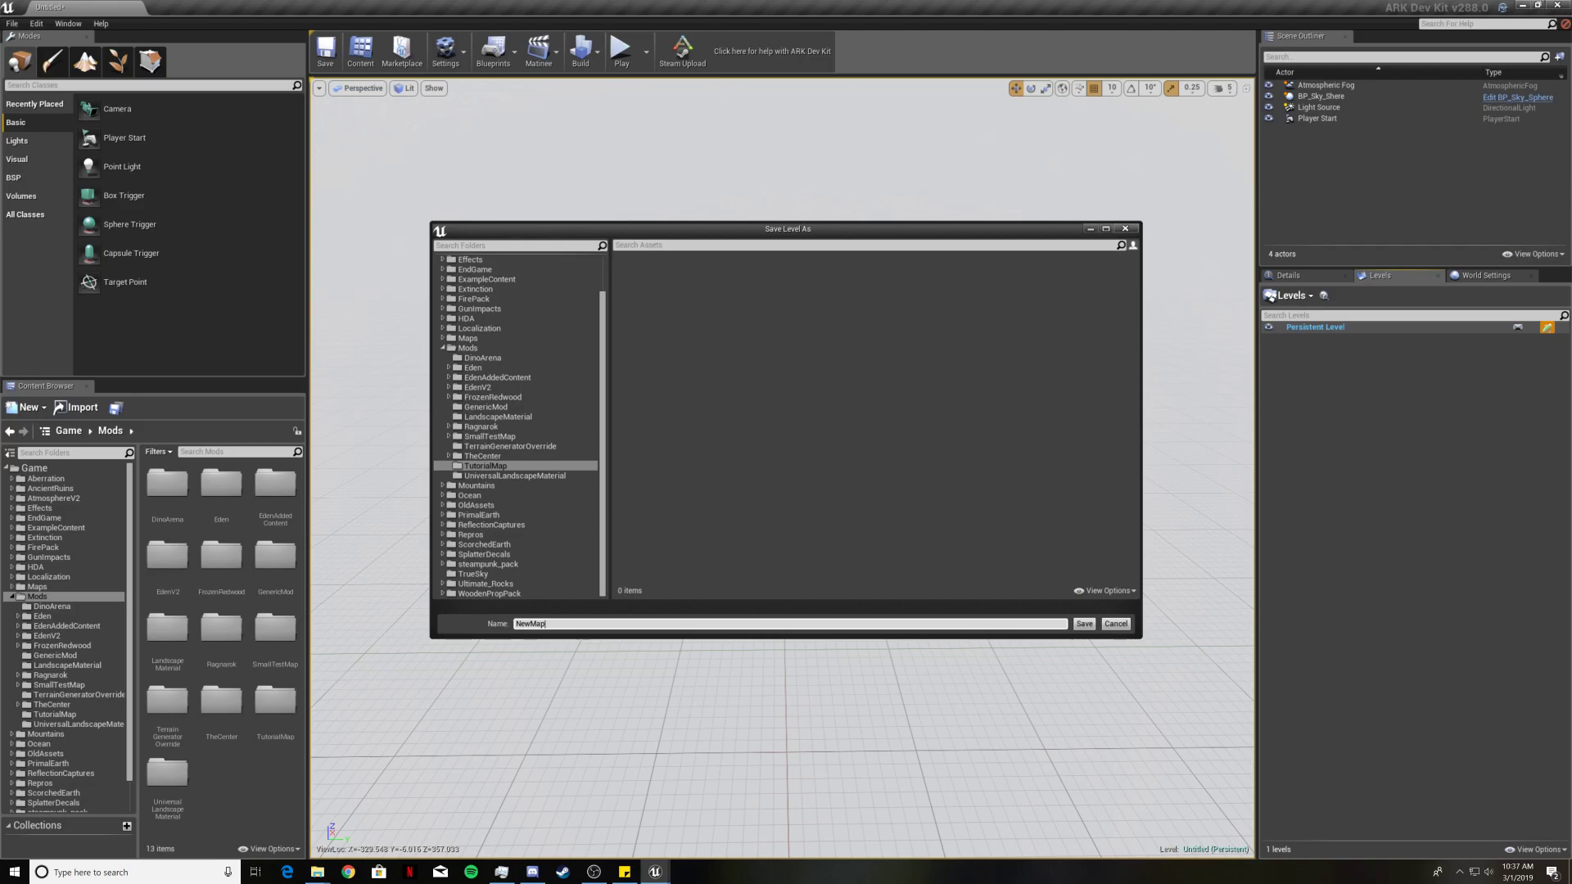
drag(547, 624, 463, 629)
text(TutorialMap)
key(Return)
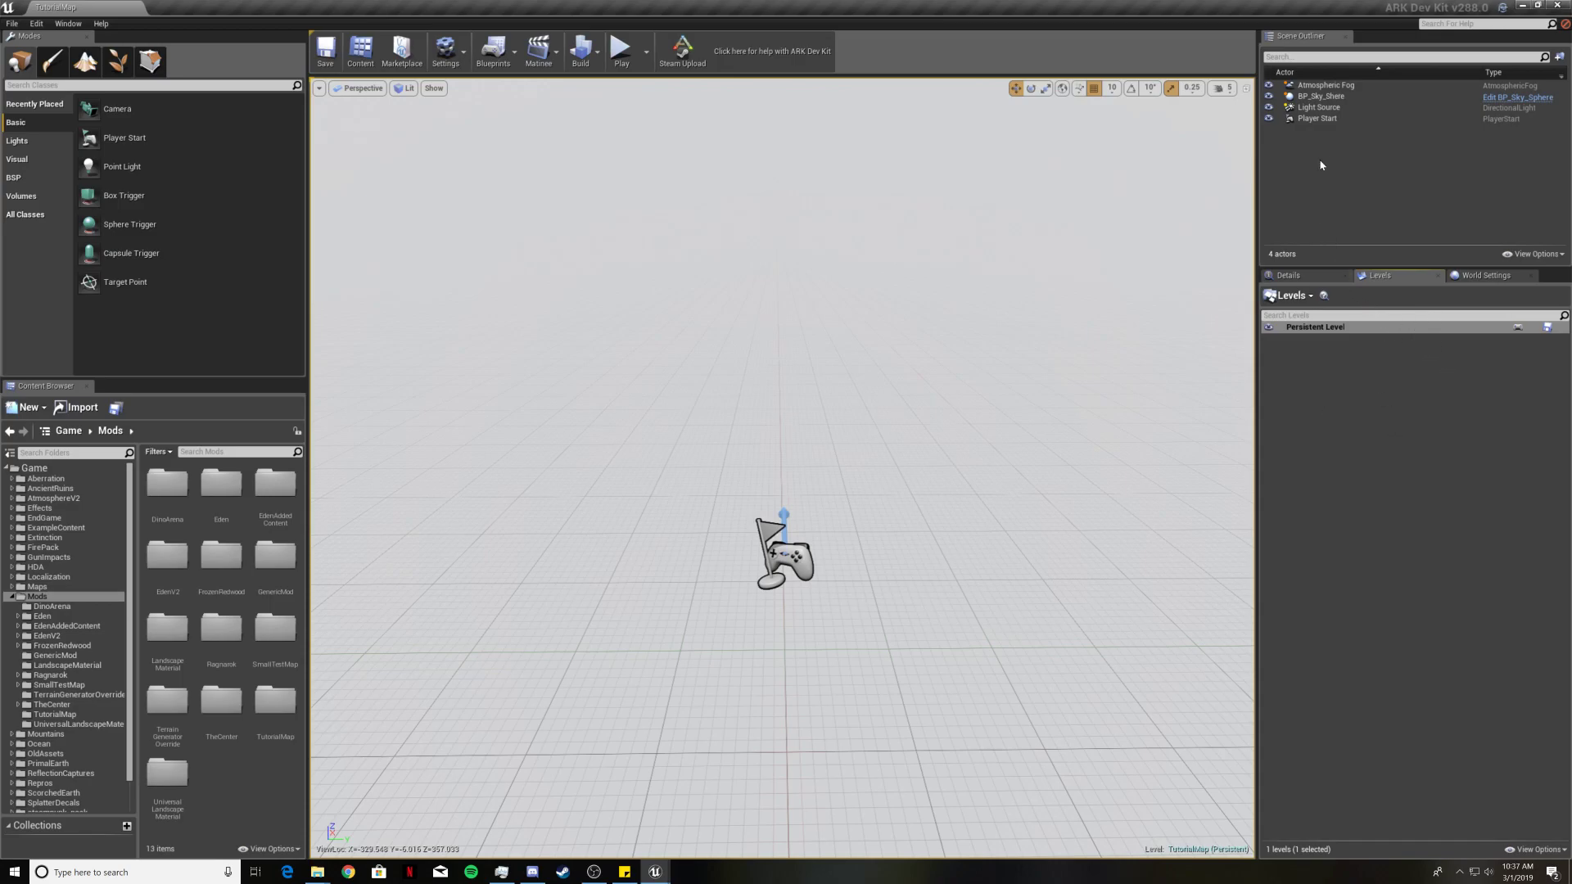
Open the Light Source's properties for review, and save the persistent level again.
click(1320, 108)
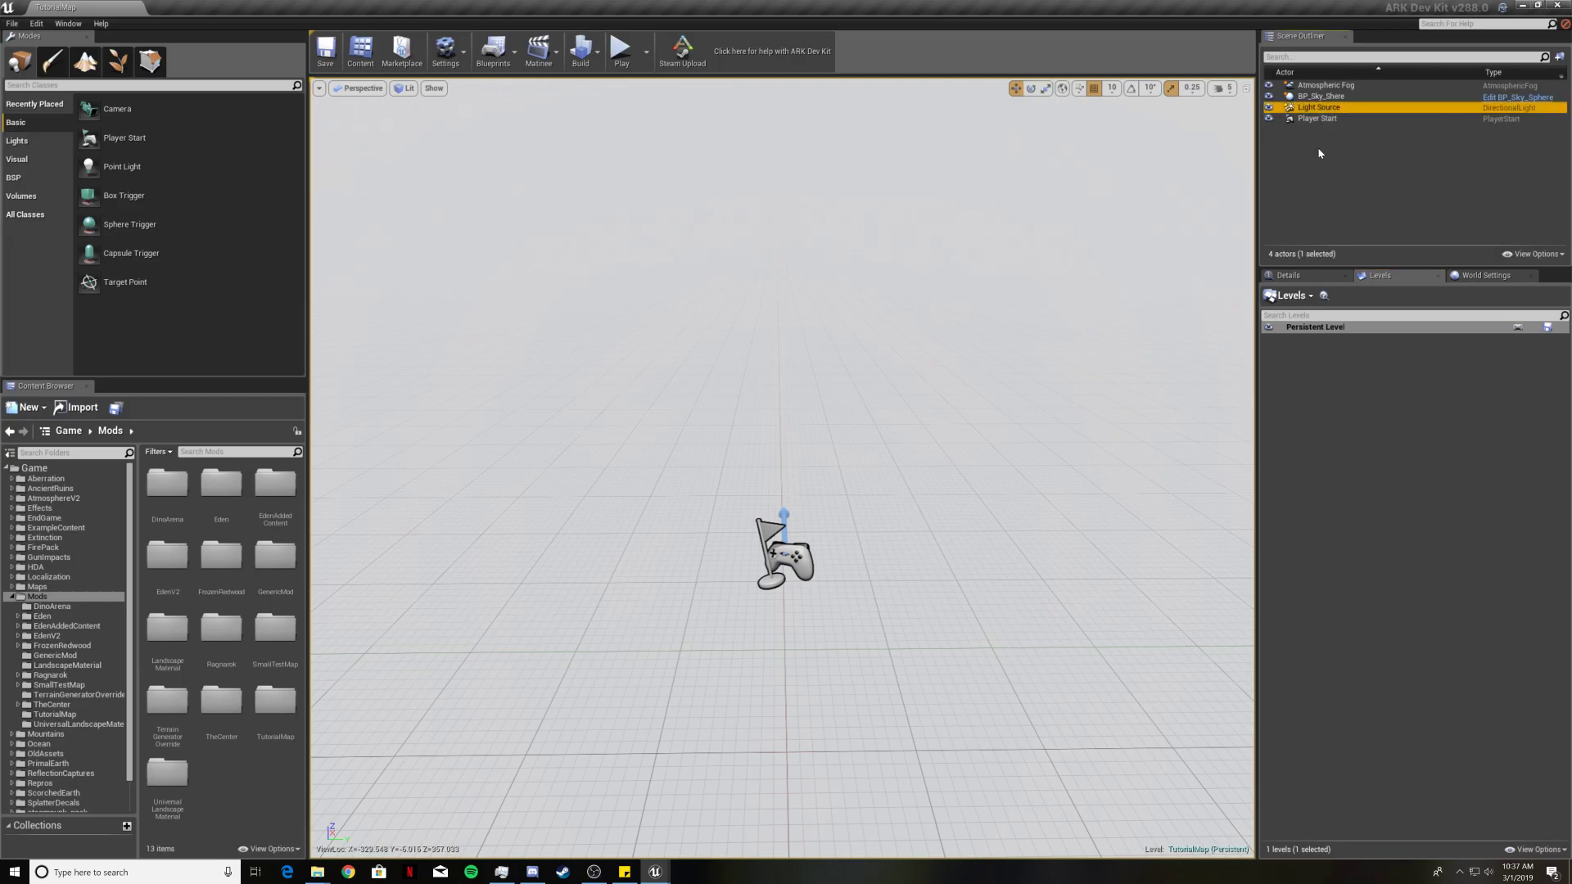
click(1303, 276)
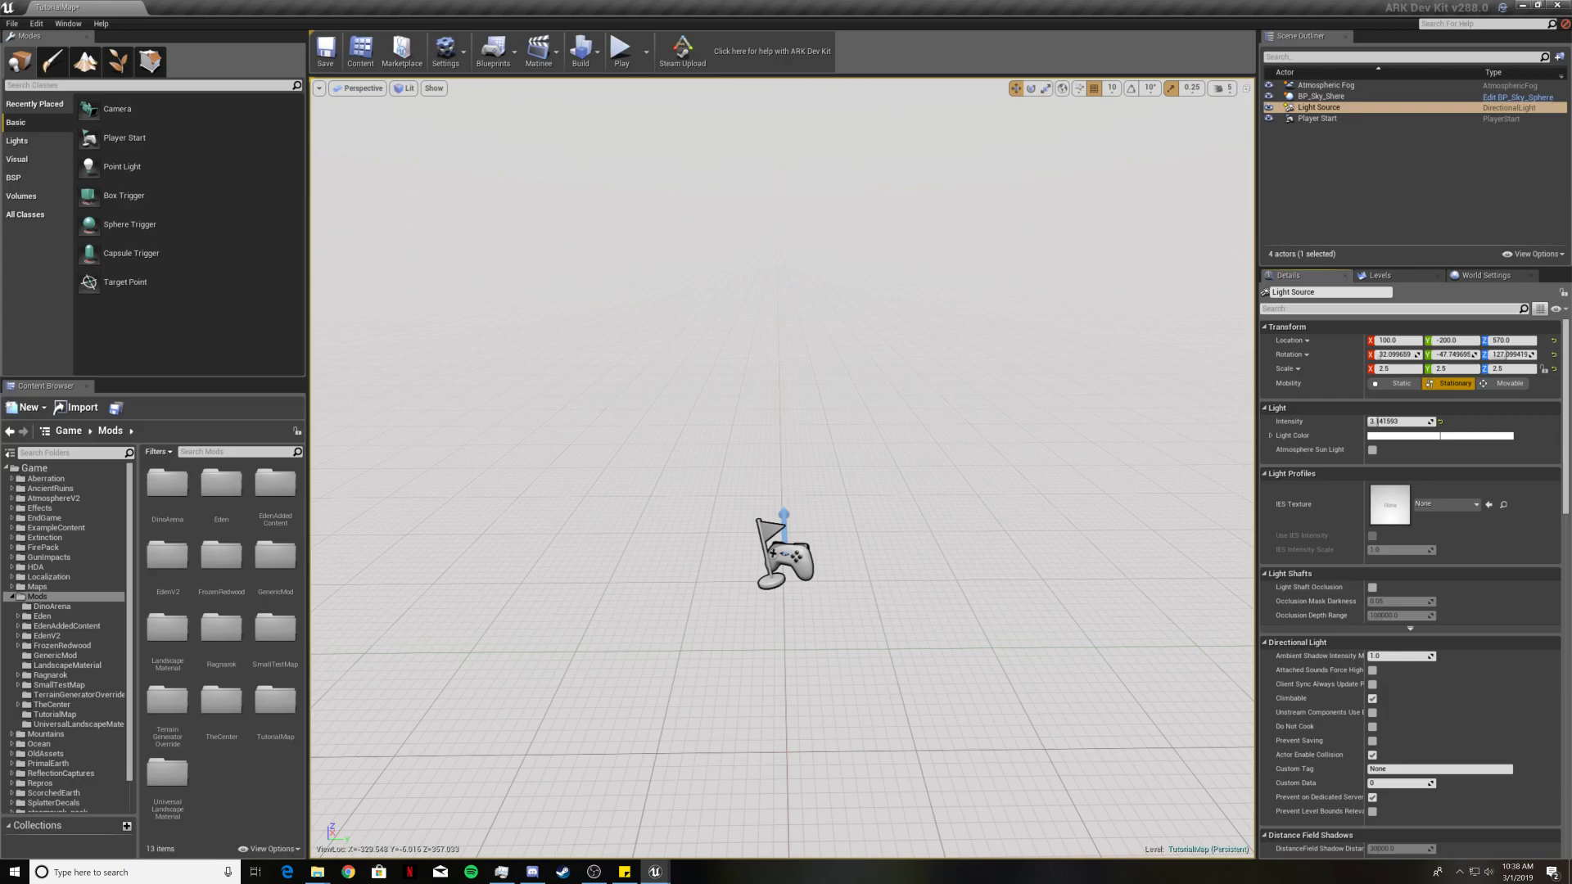
click(1380, 275)
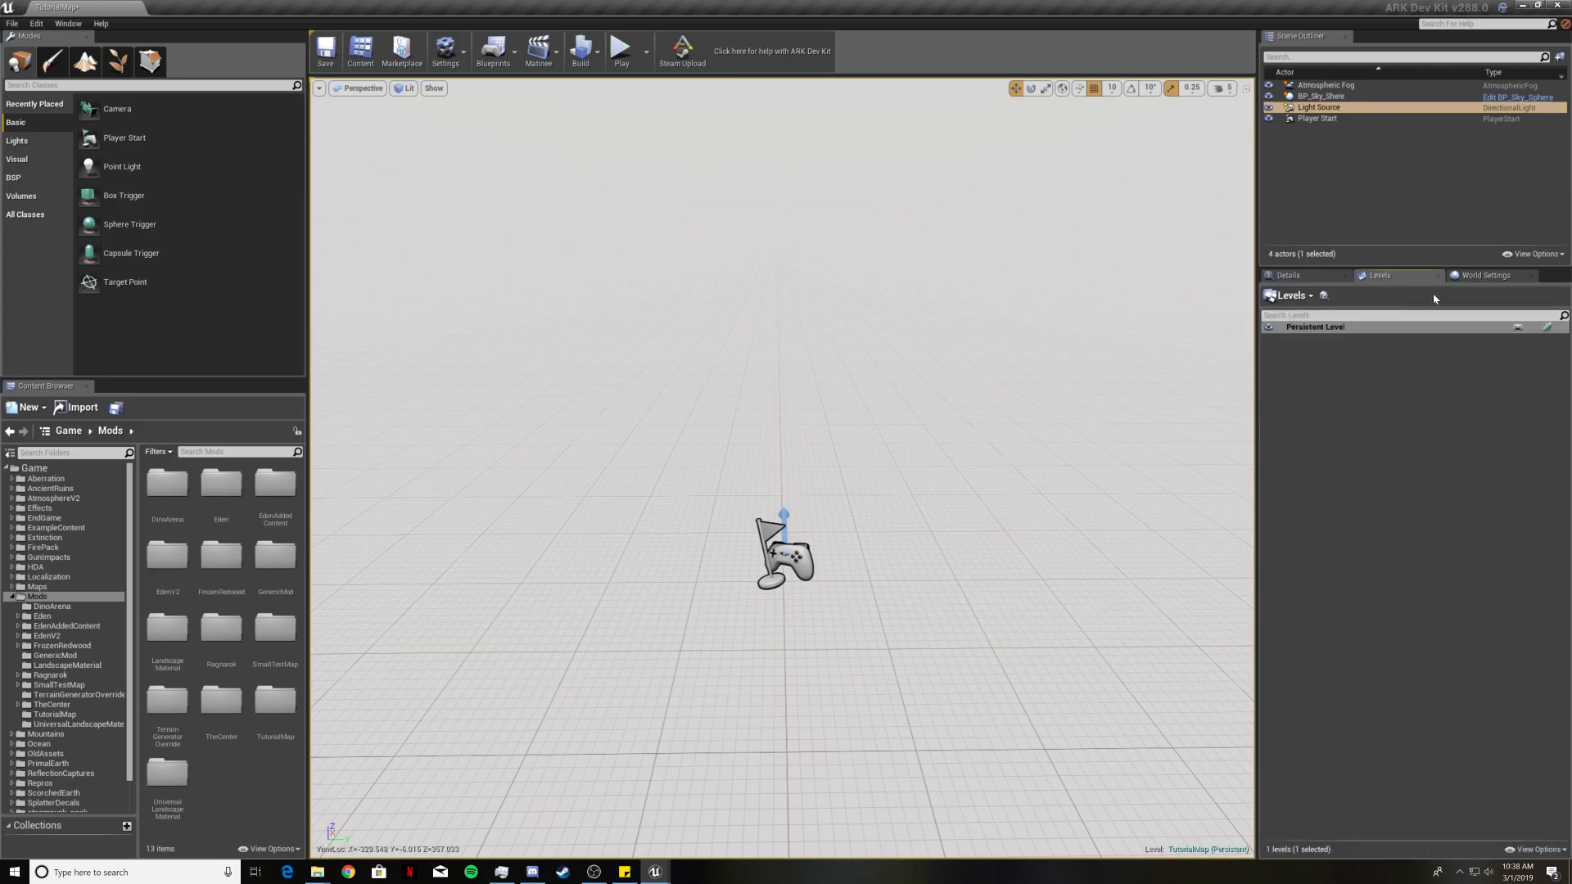
click(1542, 329)
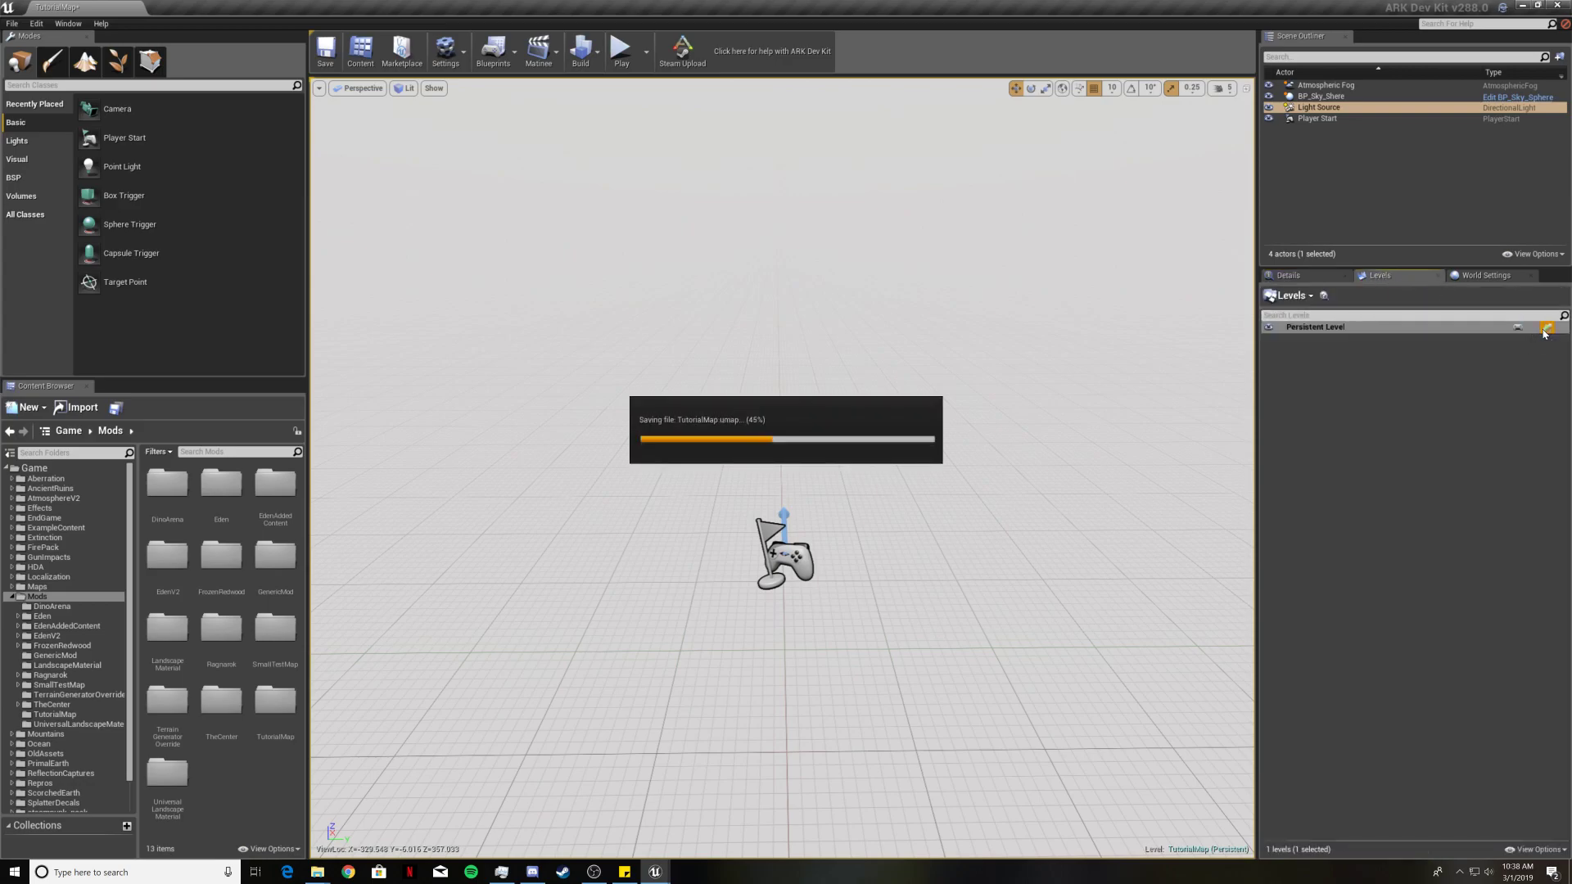
Find the world composition options in the world settings and turn on Enable World Composition.
click(1487, 276)
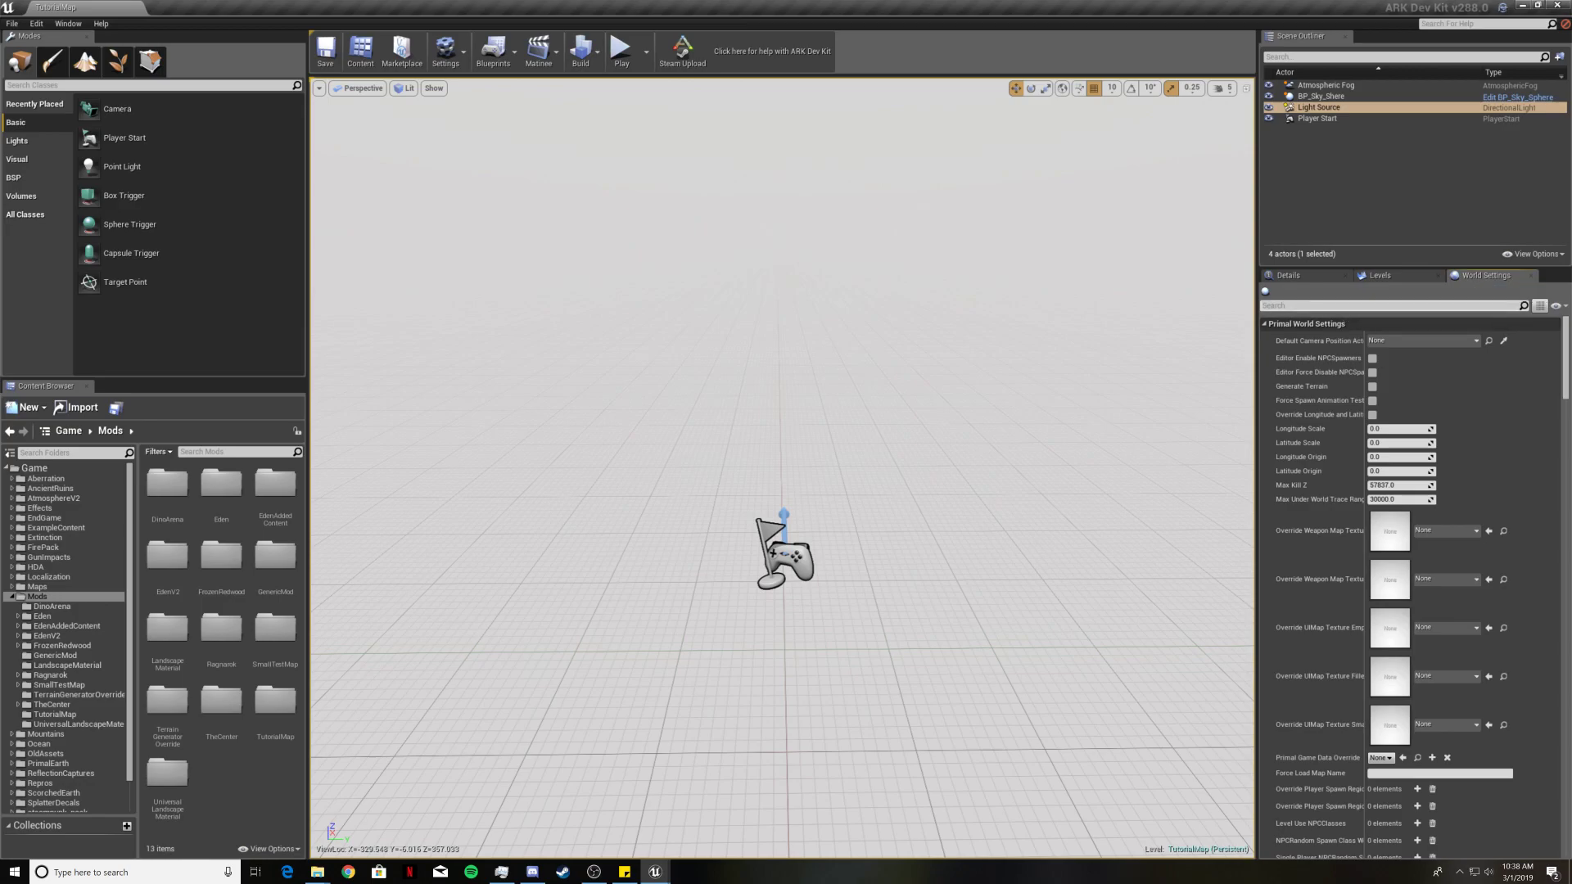
click(1343, 303)
text(world comp)
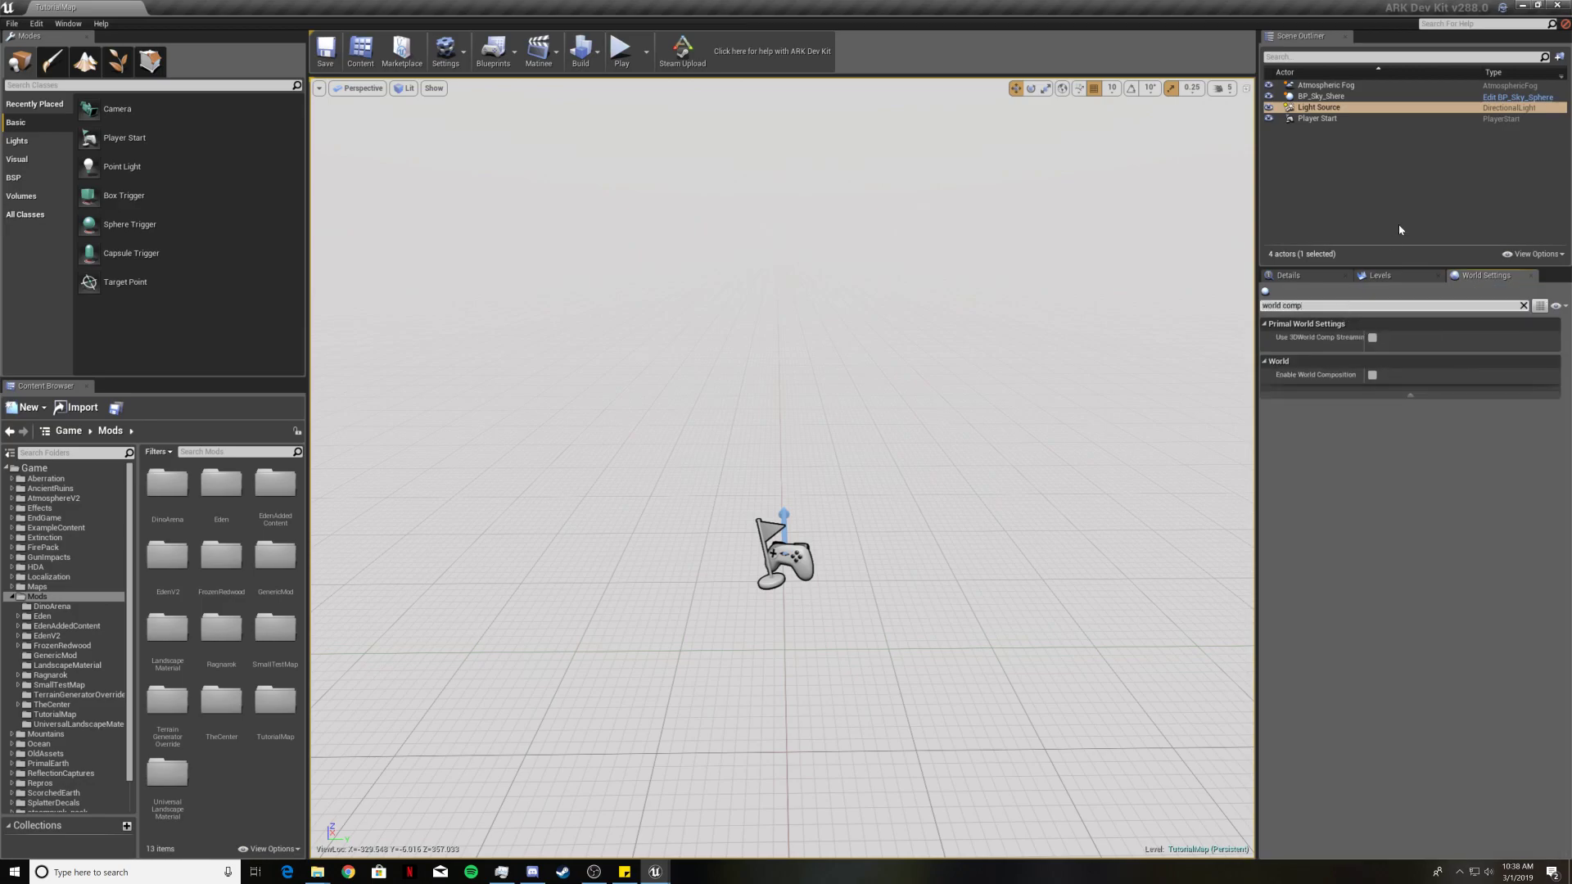
click(1372, 375)
Turn off Enable World Origin Rebasing in the world settings, clear the settings filter and save the persistent level.
drag(1305, 306, 1259, 306)
key(BackSpace)
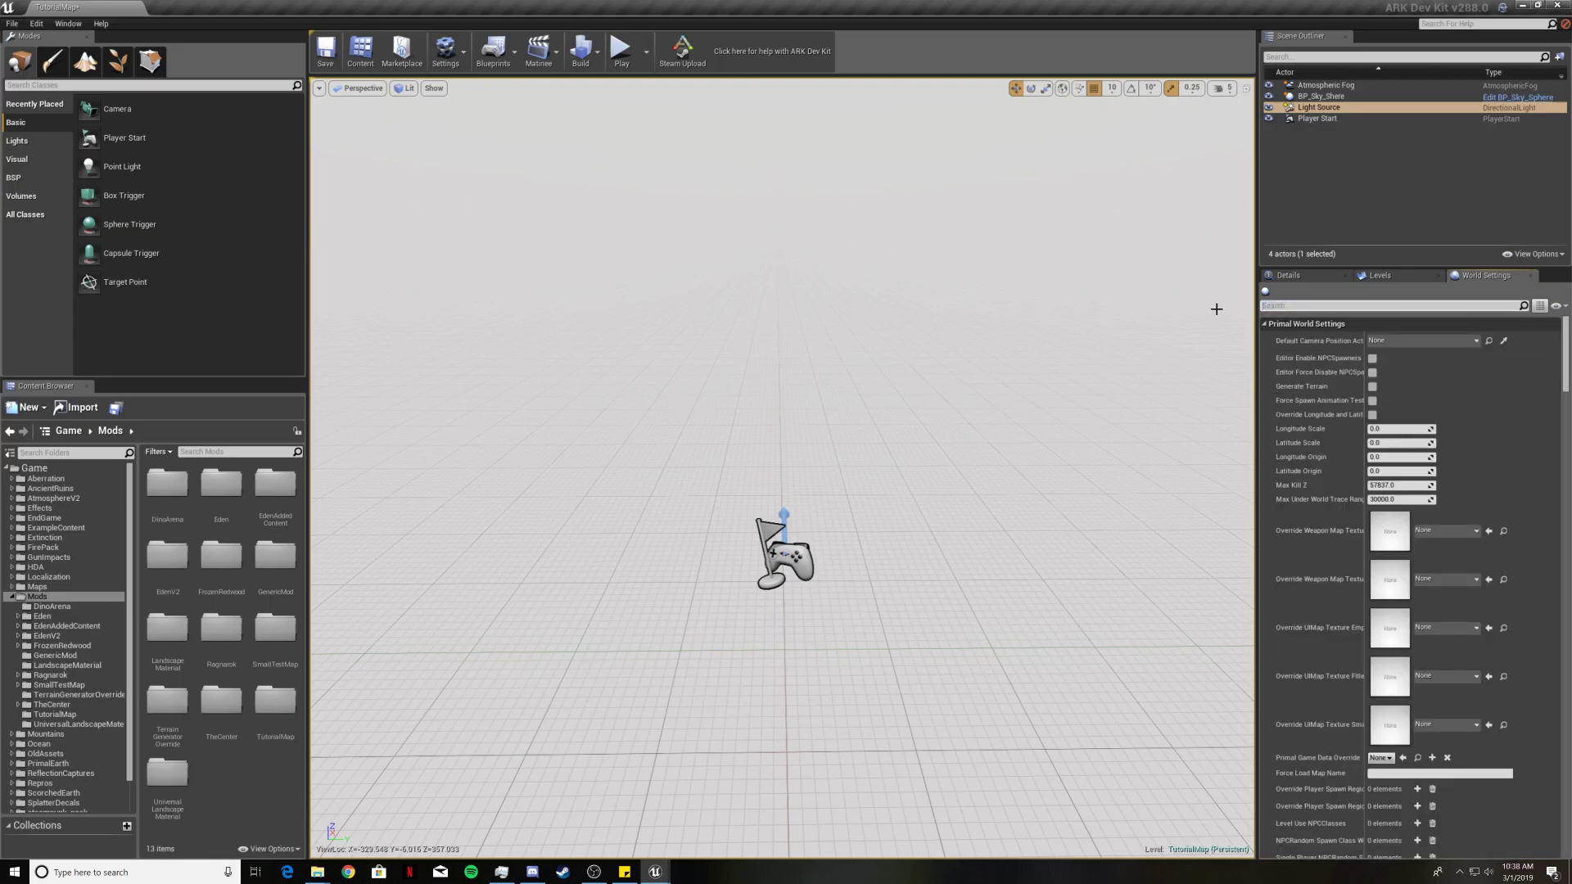
text(rebas)
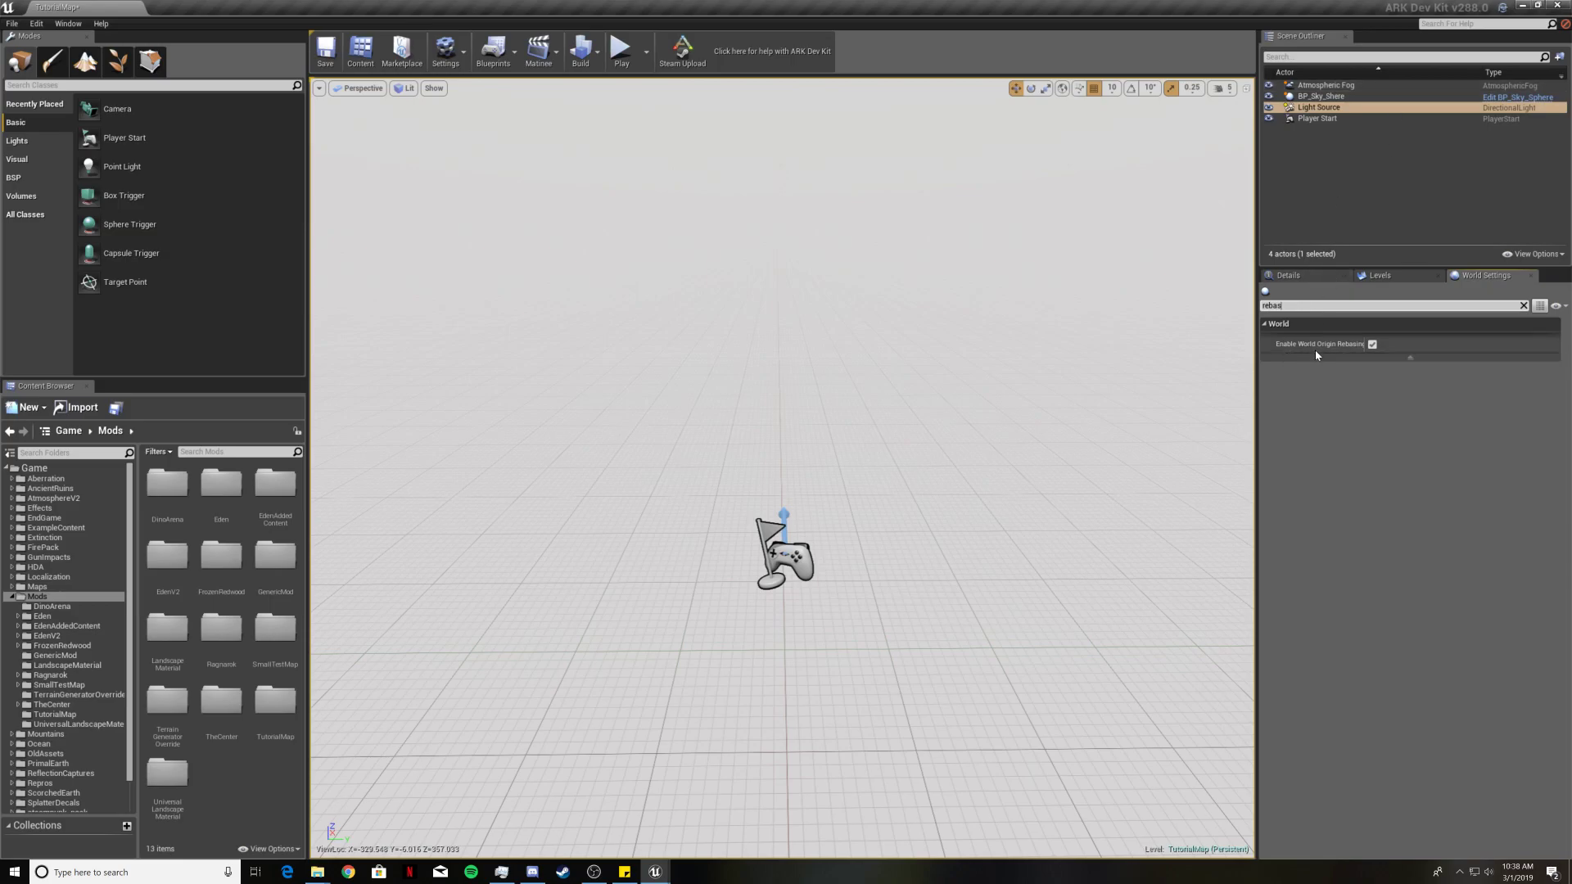
click(1372, 345)
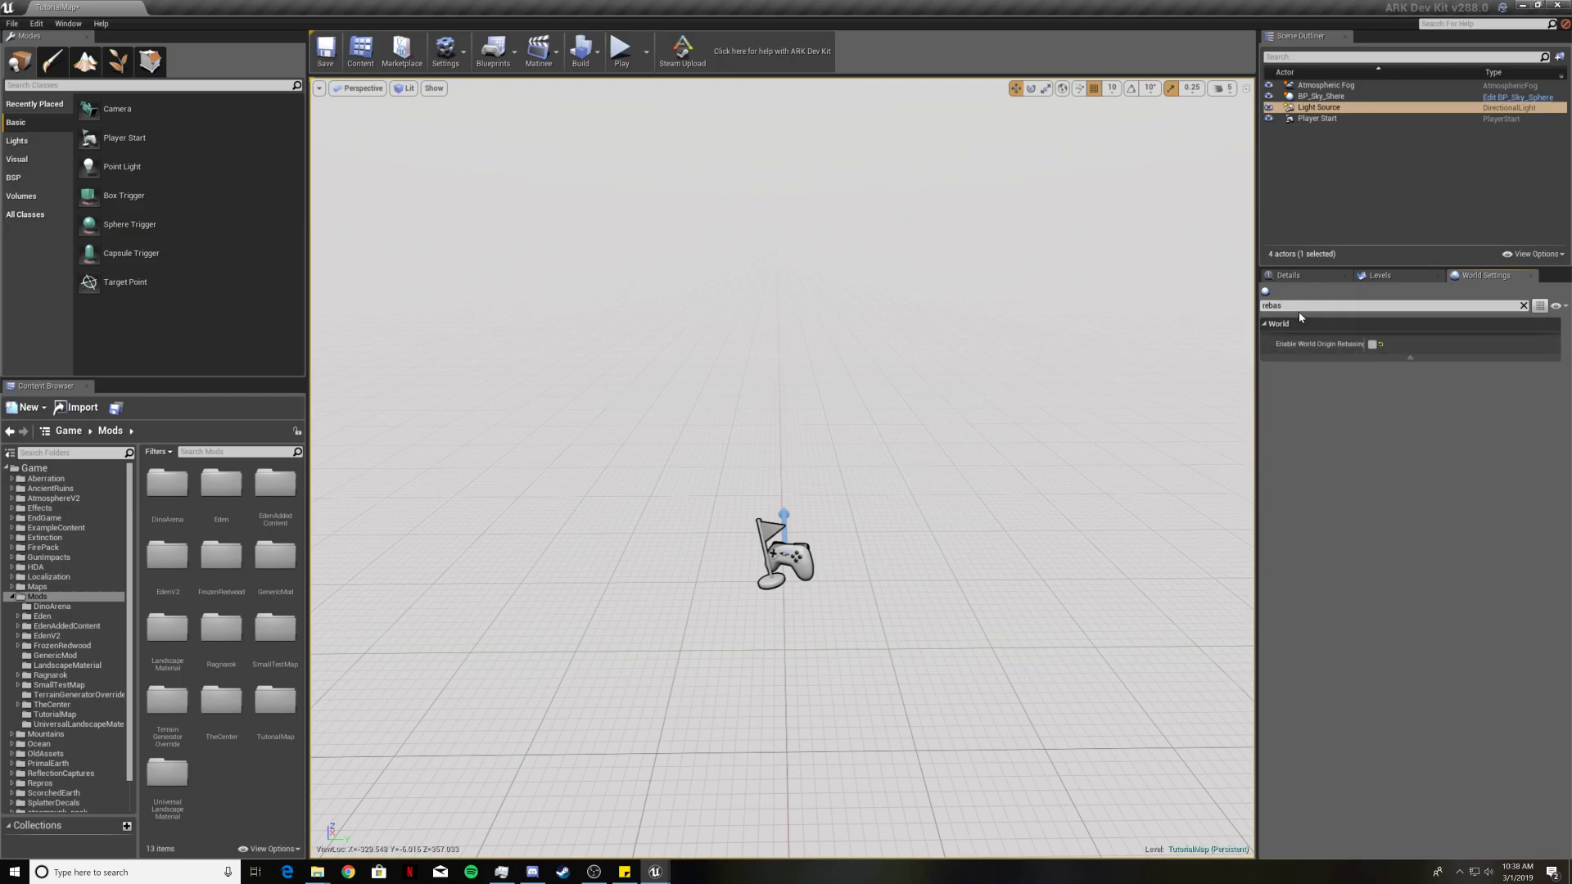
click(1264, 306)
key(BackSpace)
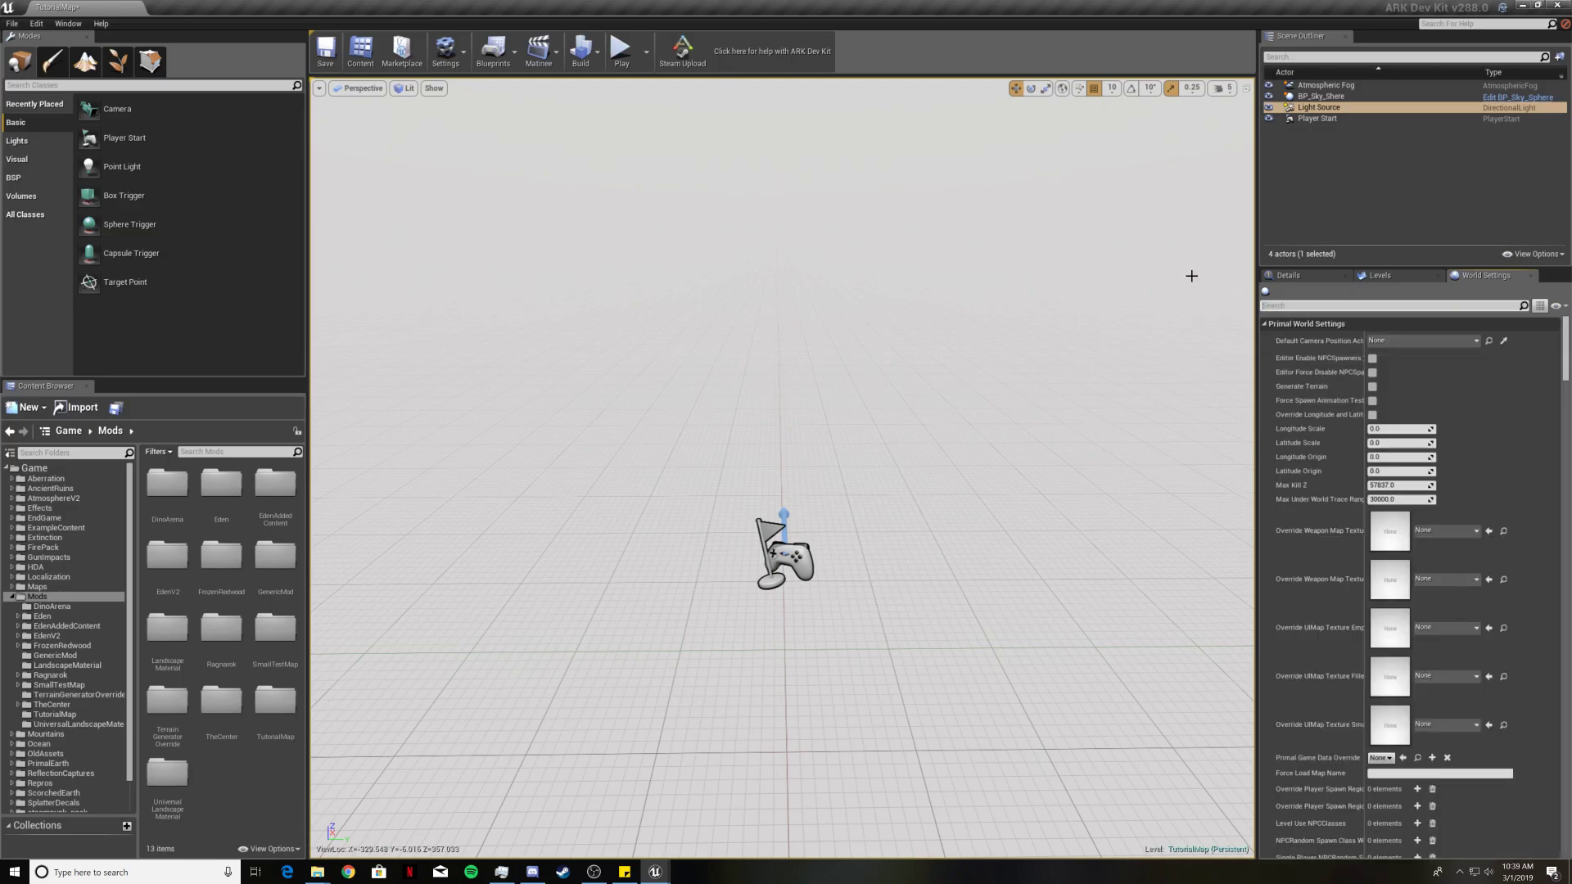
click(1380, 275)
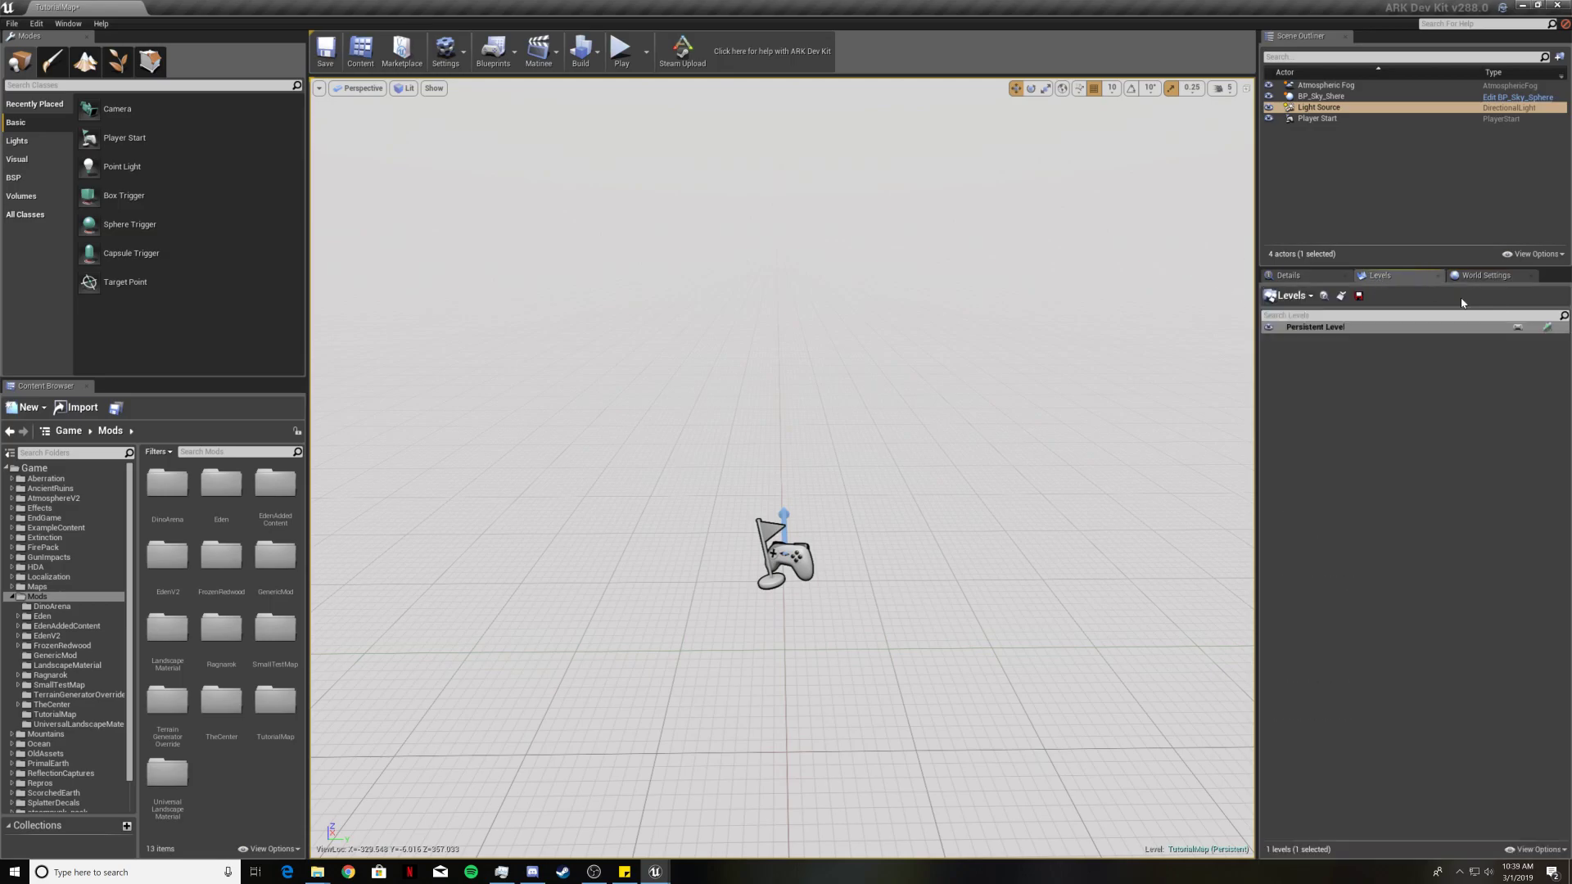
click(1547, 327)
Create a new sublevel named LandscapeSublevel in the TutorialMap folder and load it.
click(1298, 297)
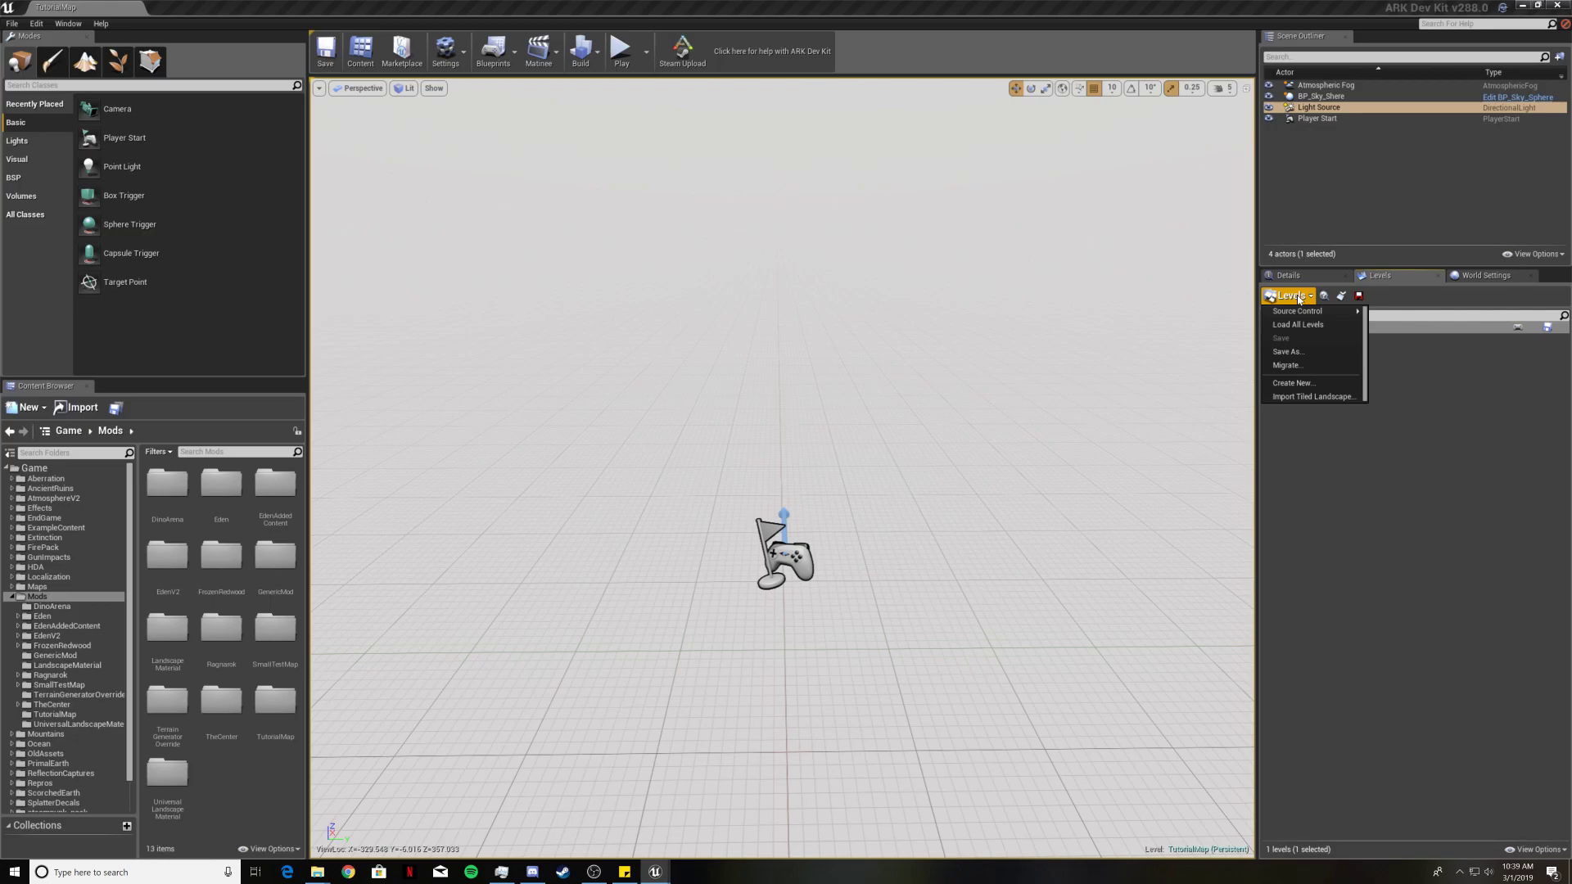
click(1292, 383)
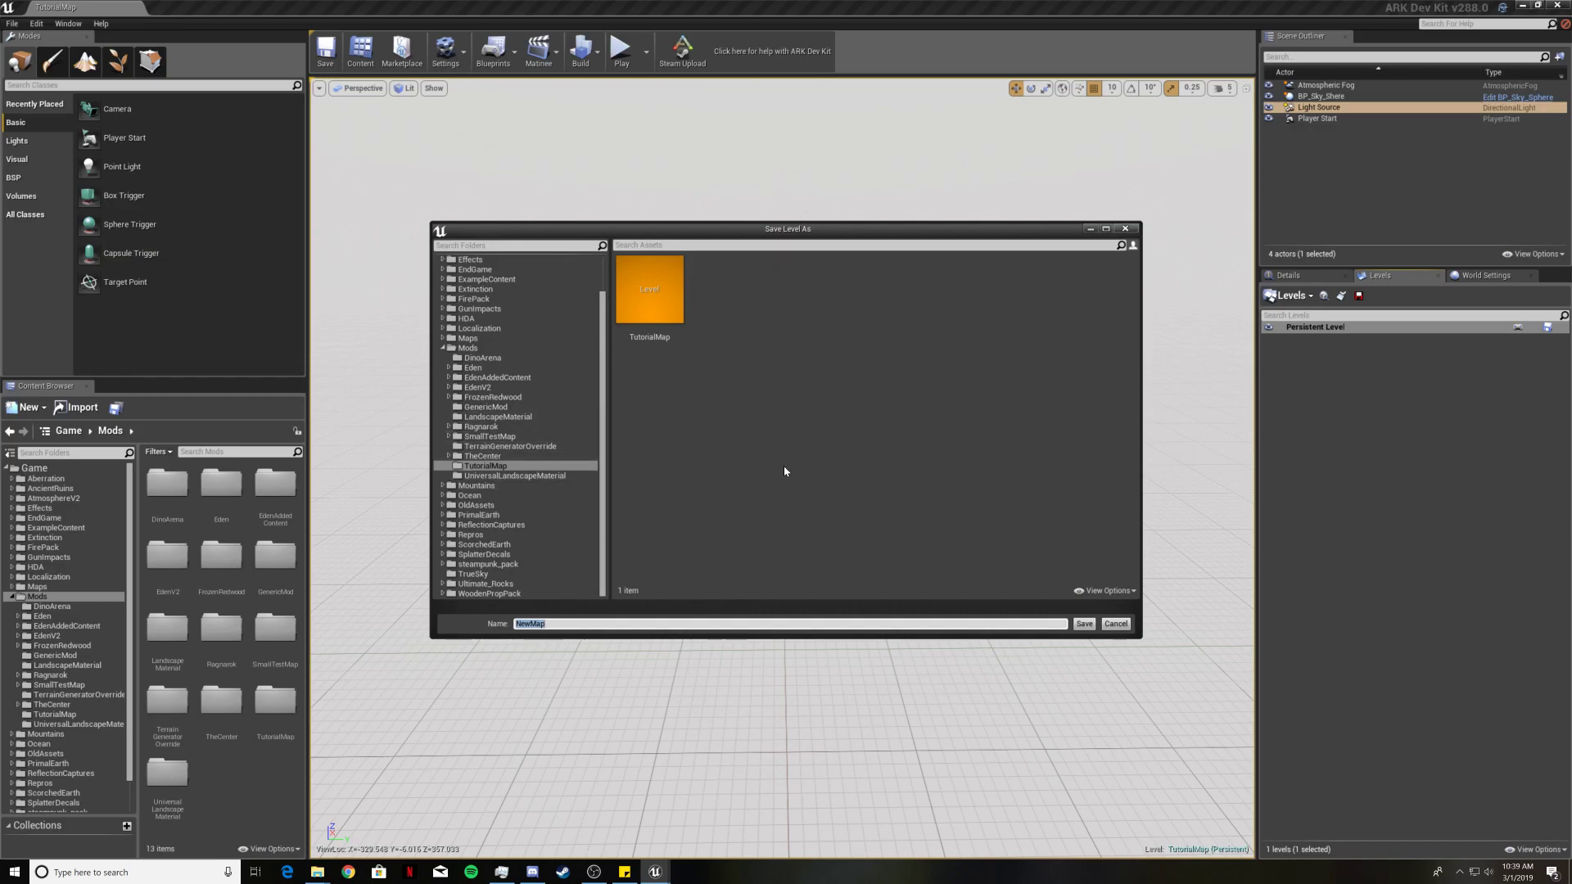
text(LandscapeSublevel)
key(Return)
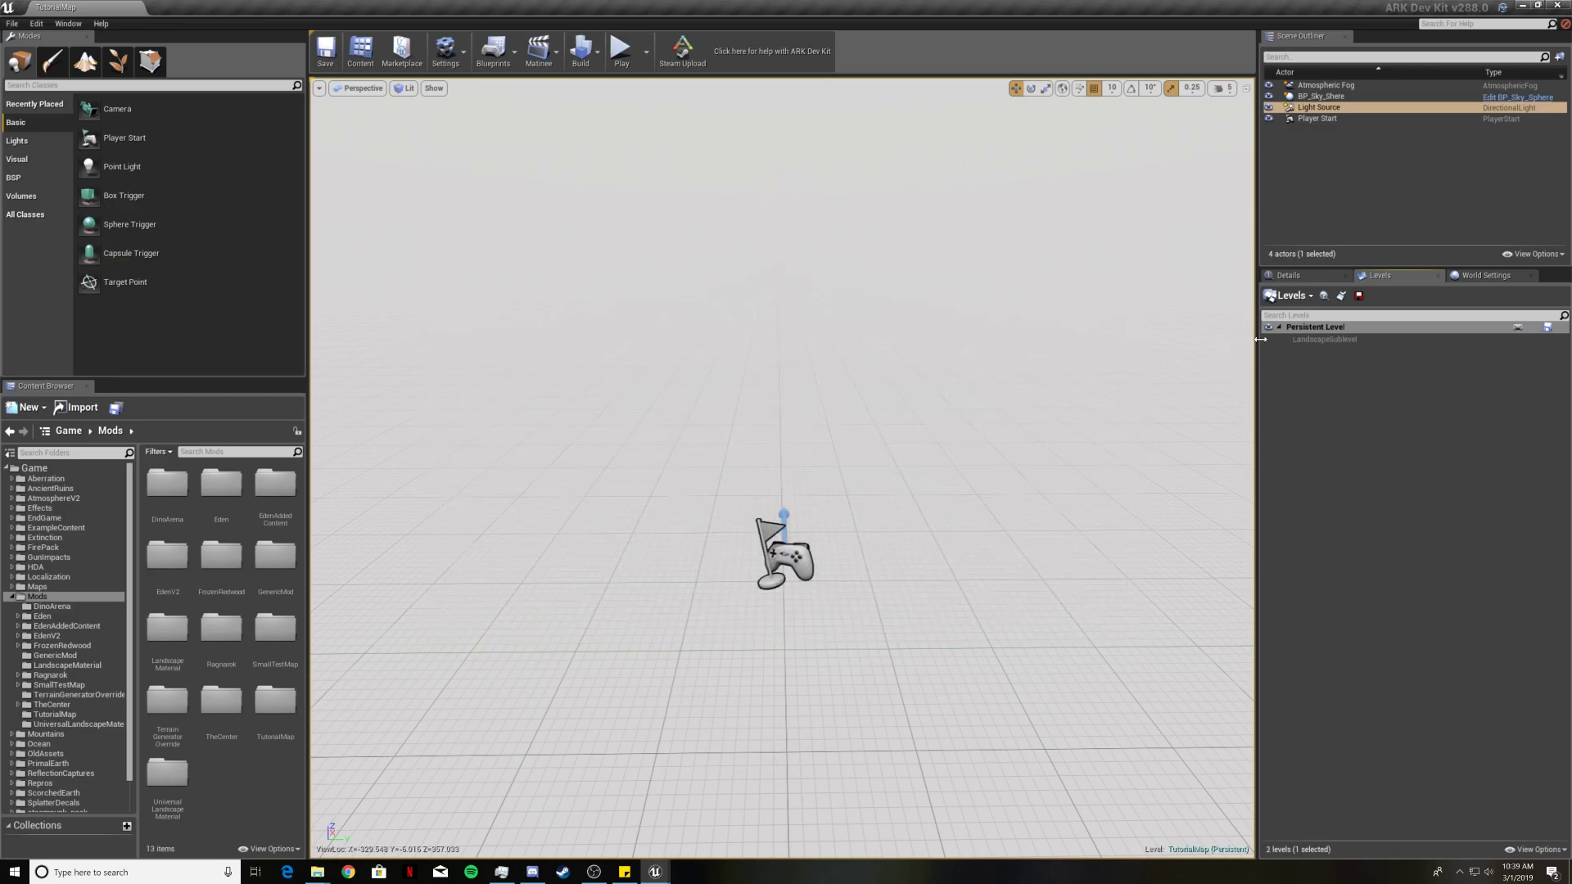
double_click(1343, 339)
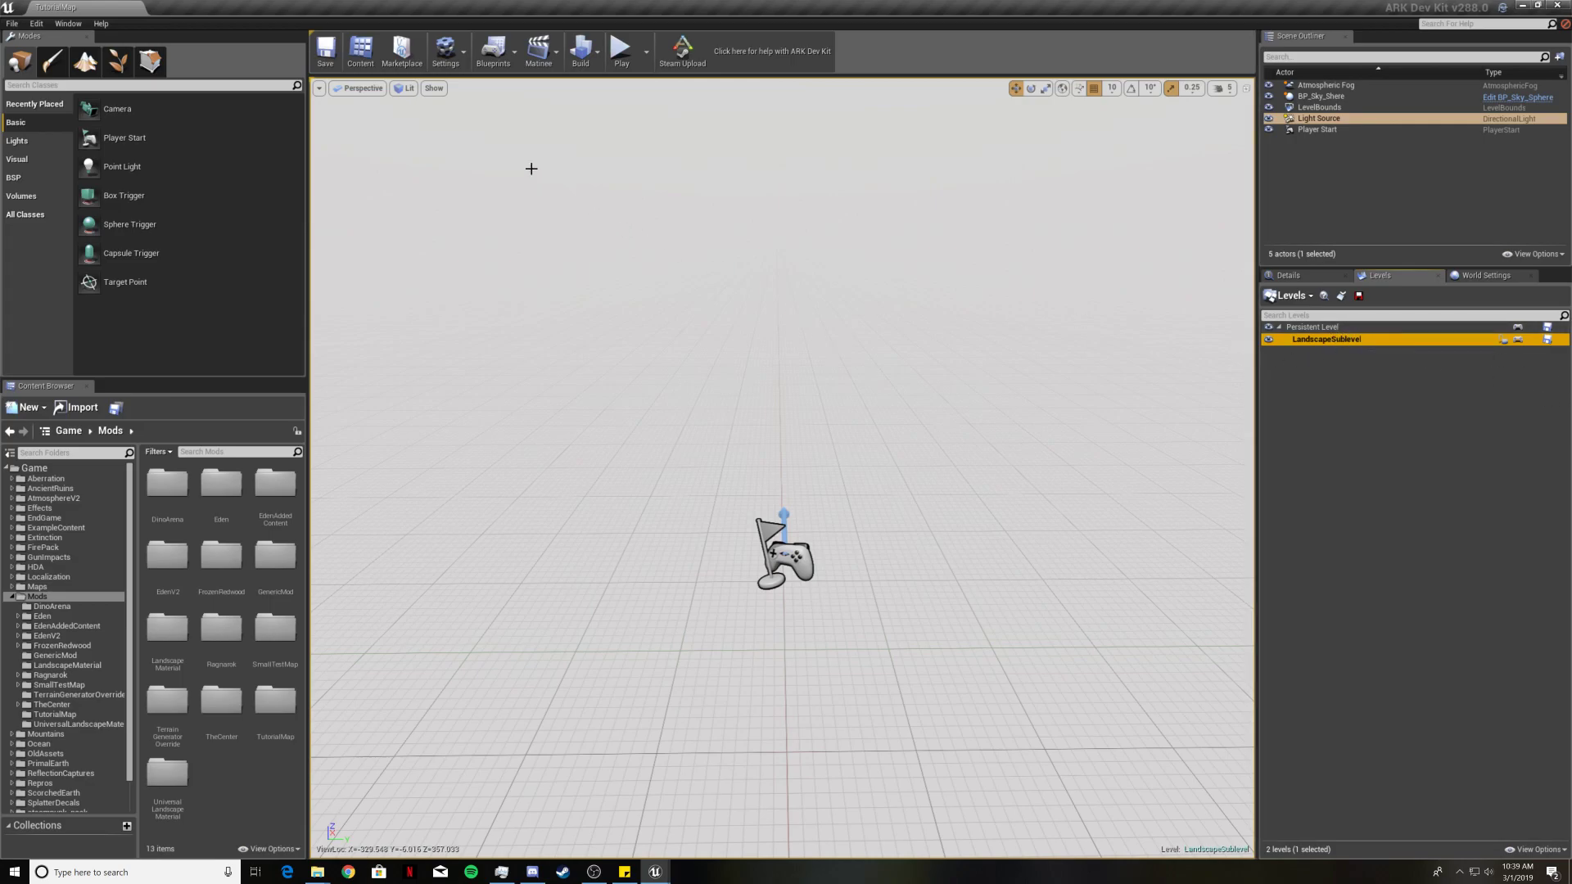
Switch to Landscape mode and bring the preview grid of the new landscape into view.
click(88, 64)
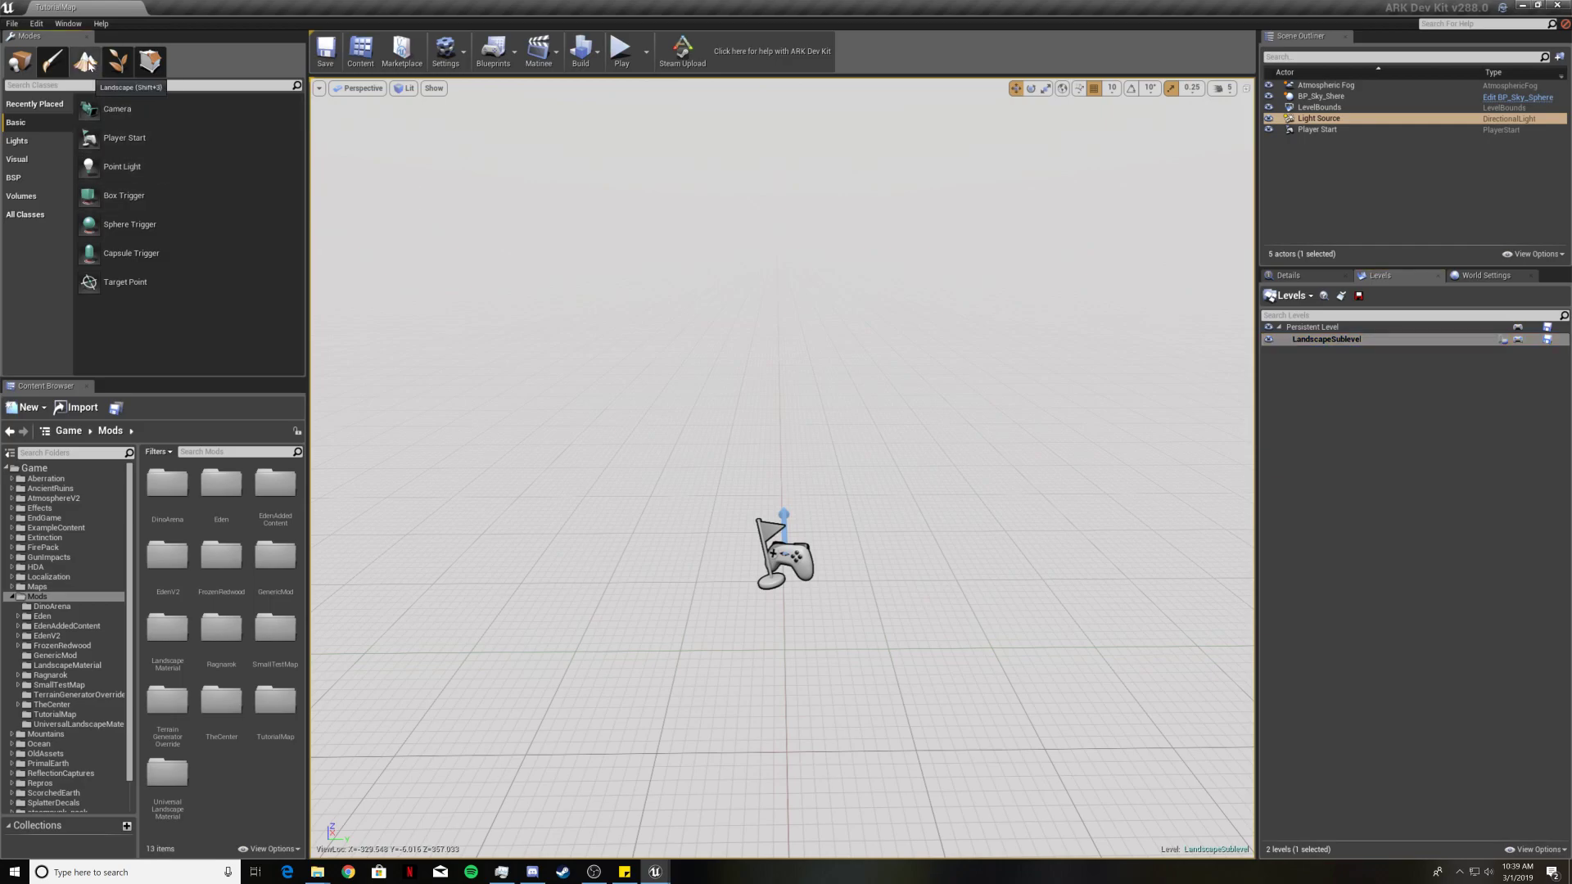
key(s)
right_drag(705, 254, 267, 237)
key(s)
key(a)
key(d)
right_drag(734, 227, 780, 250)
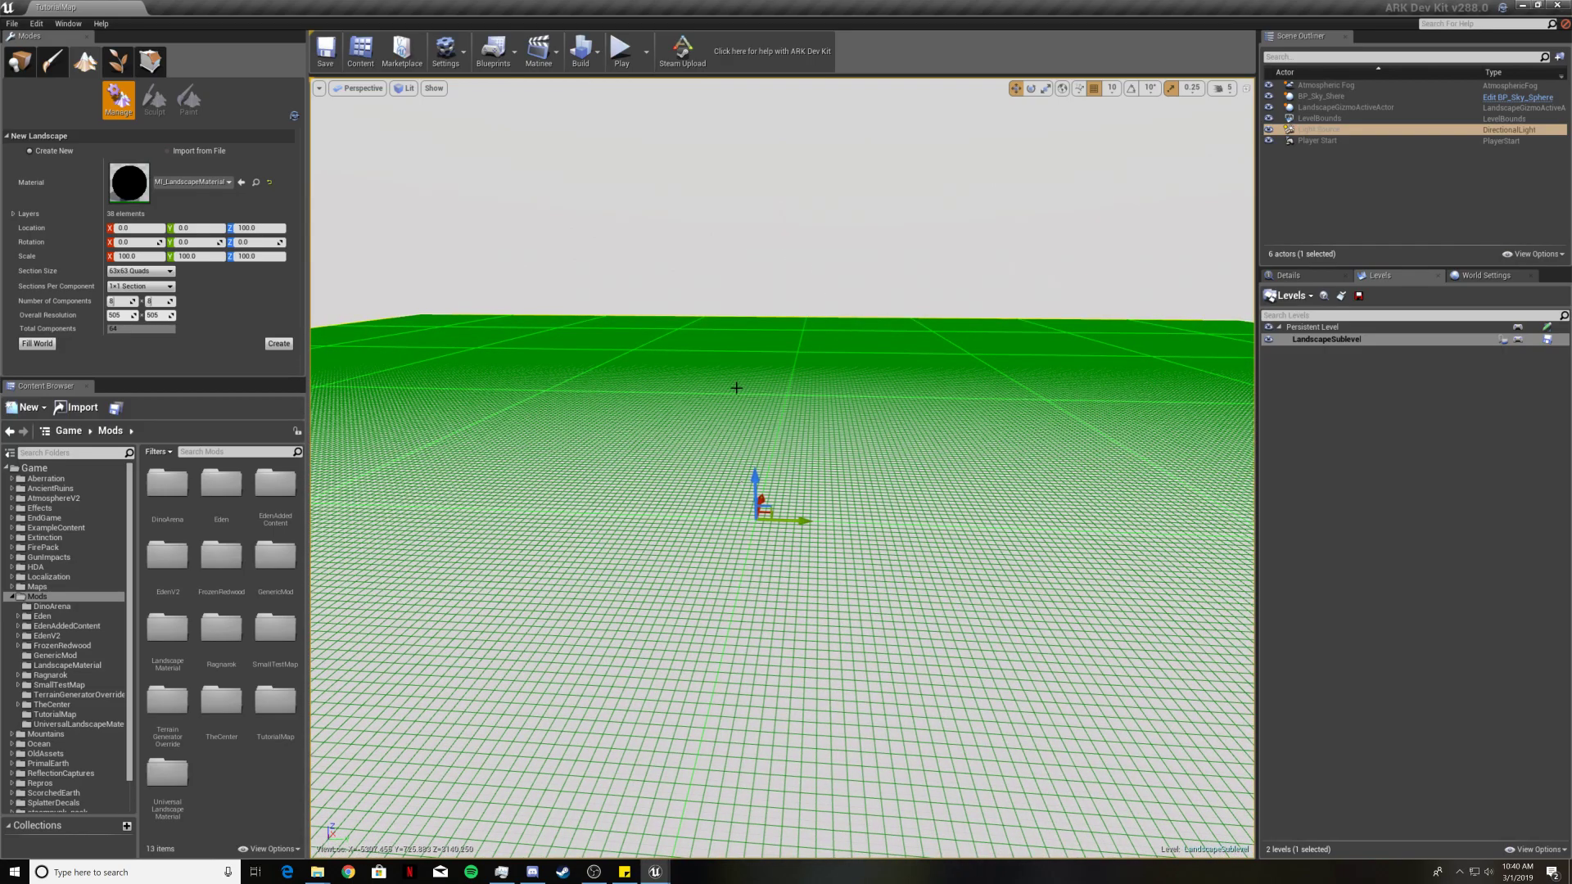
right_drag(737, 388, 1064, 369)
right_drag(740, 360, 746, 392)
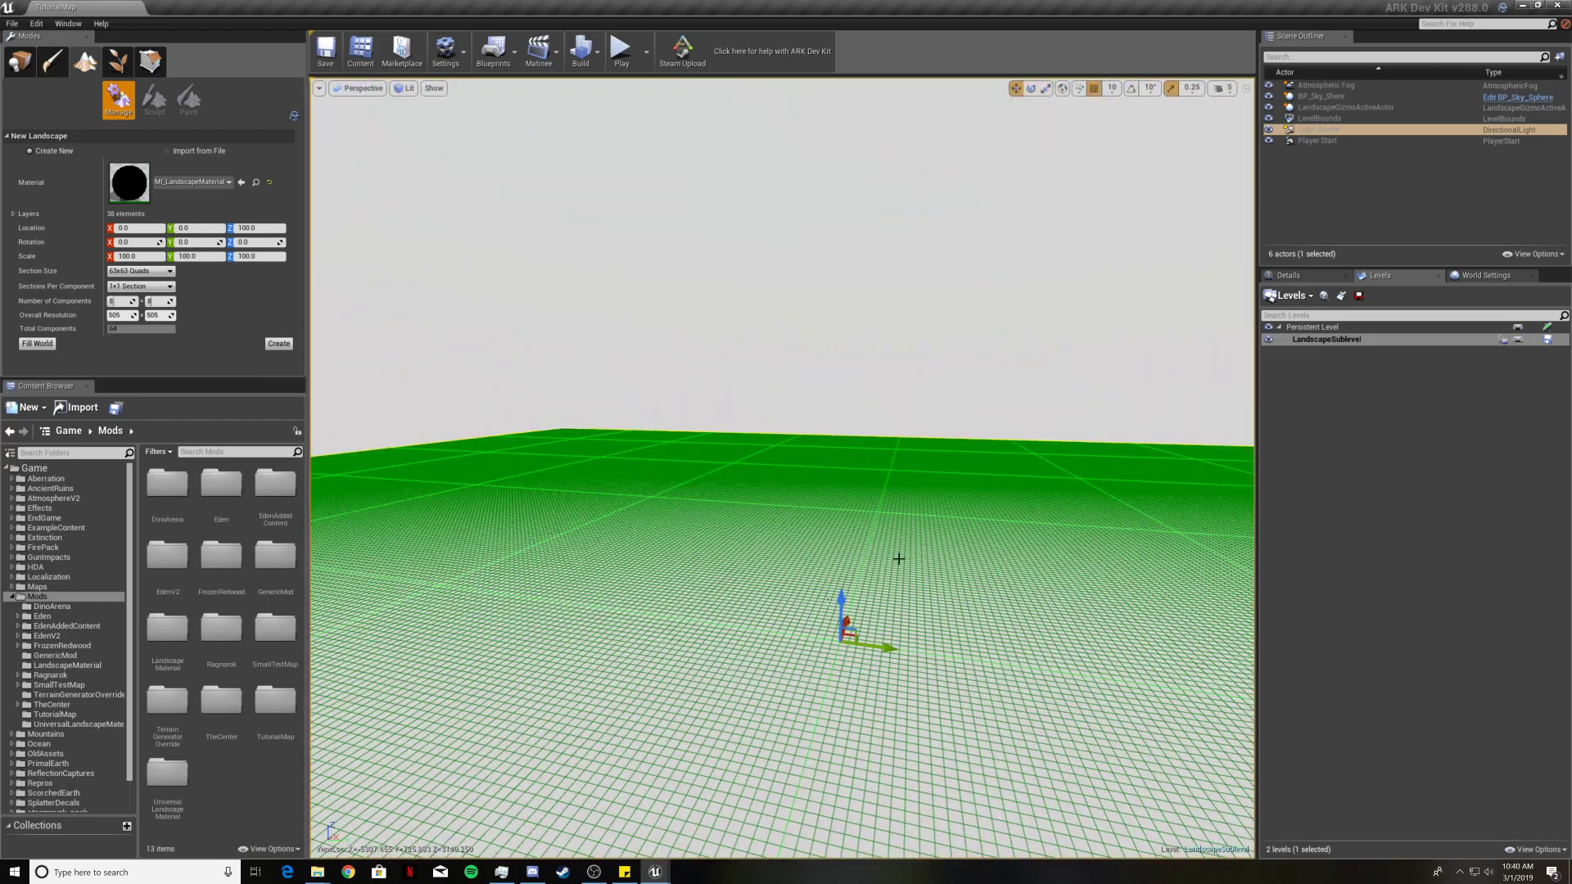
Examine the extent of the new landscape's preview grid from several distances and angles.
drag(892, 571, 915, 458)
drag(880, 524, 888, 568)
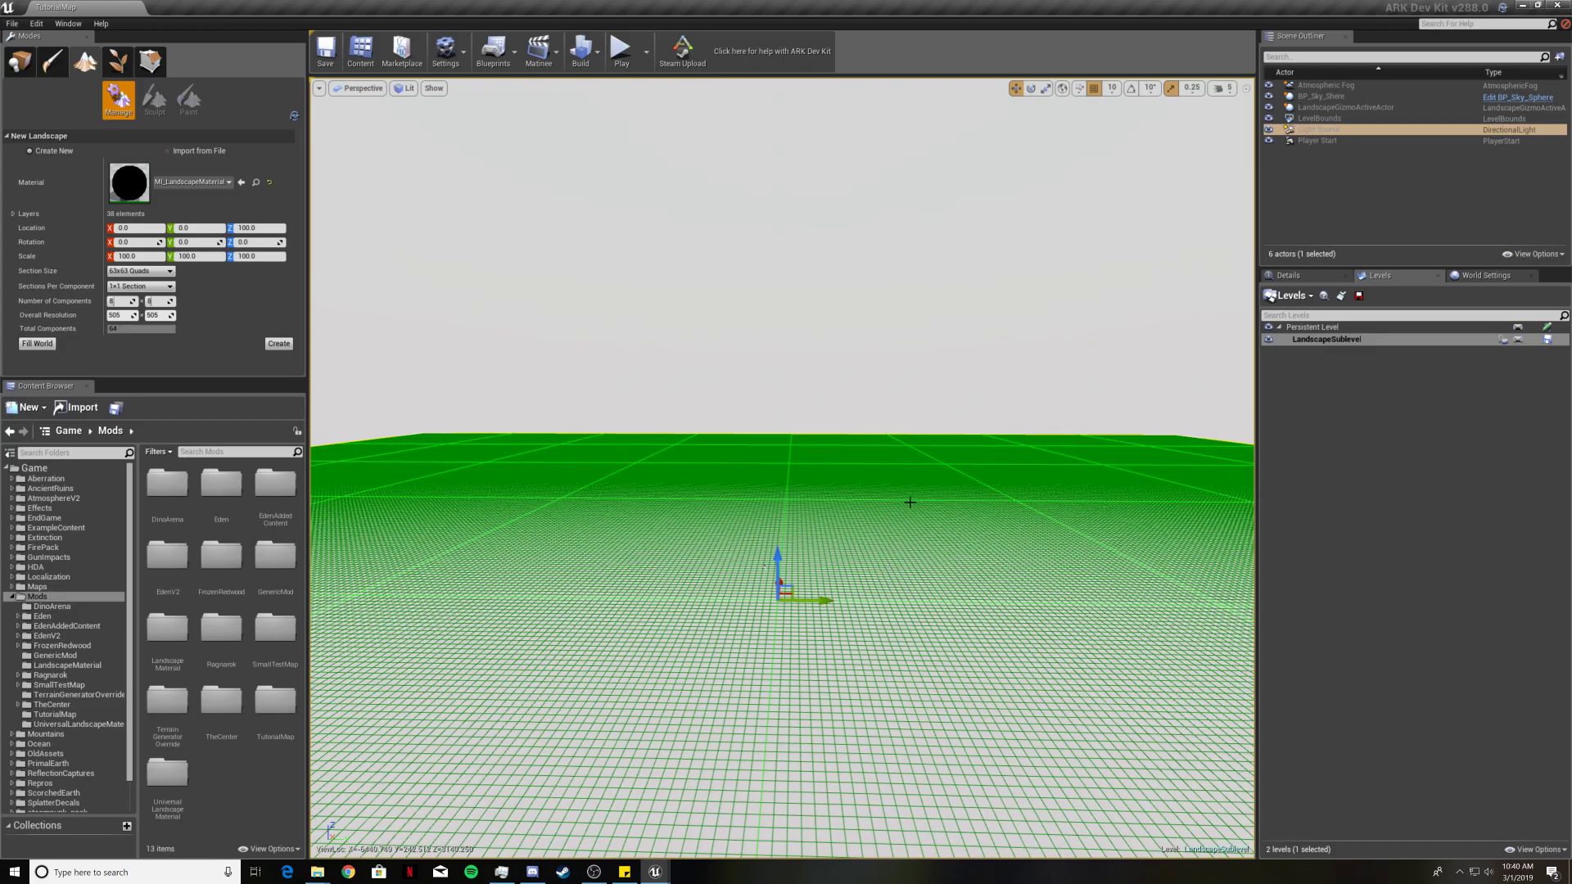
key(Right)
key(Left)
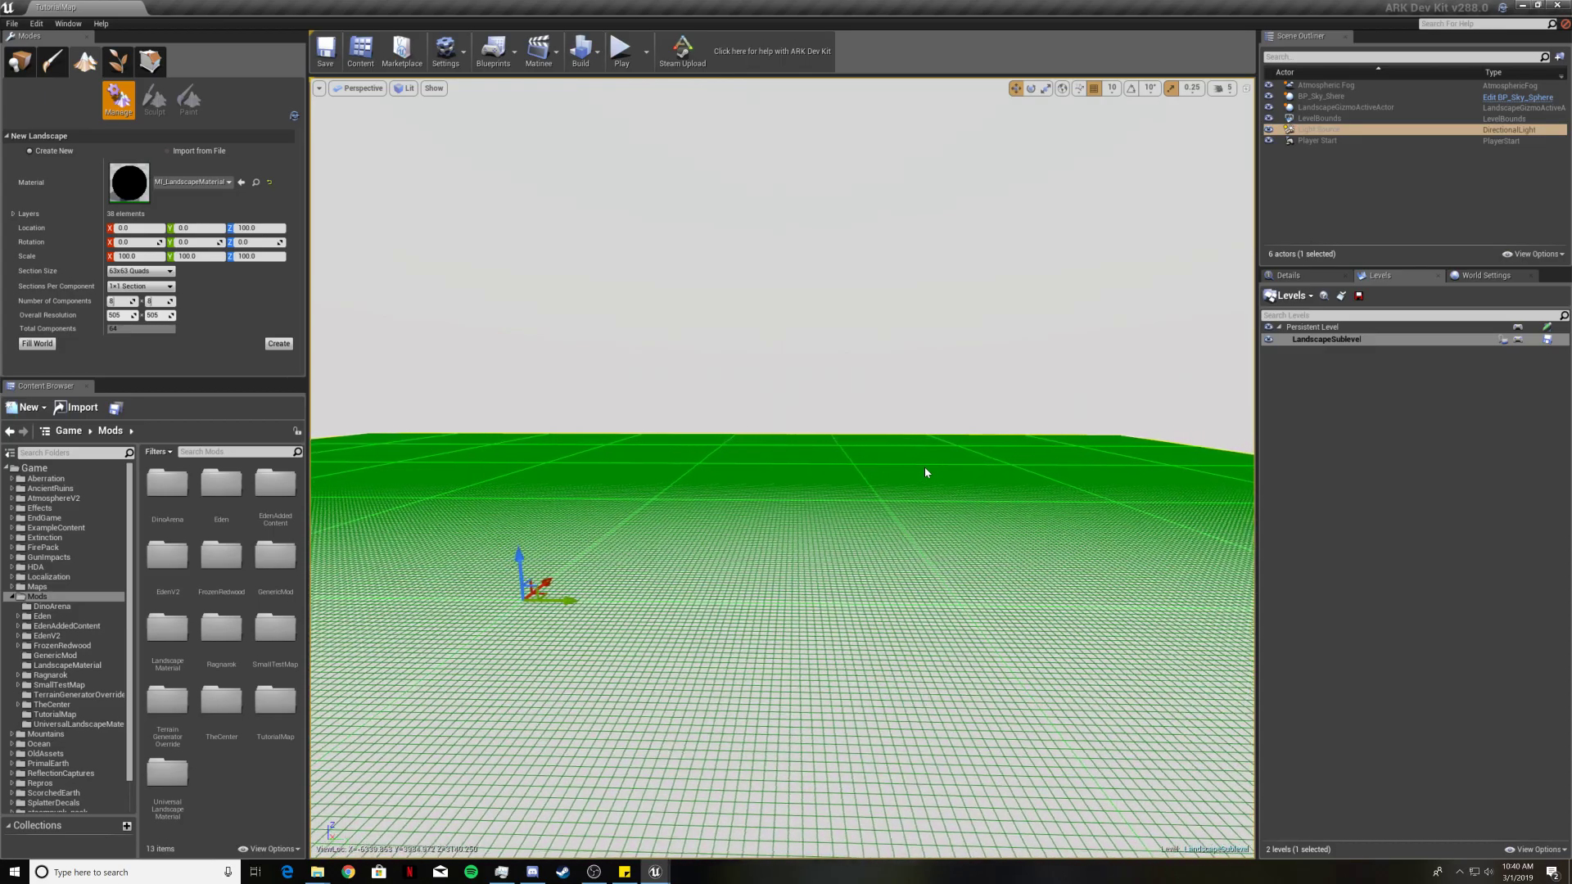
key(Up)
key(Down)
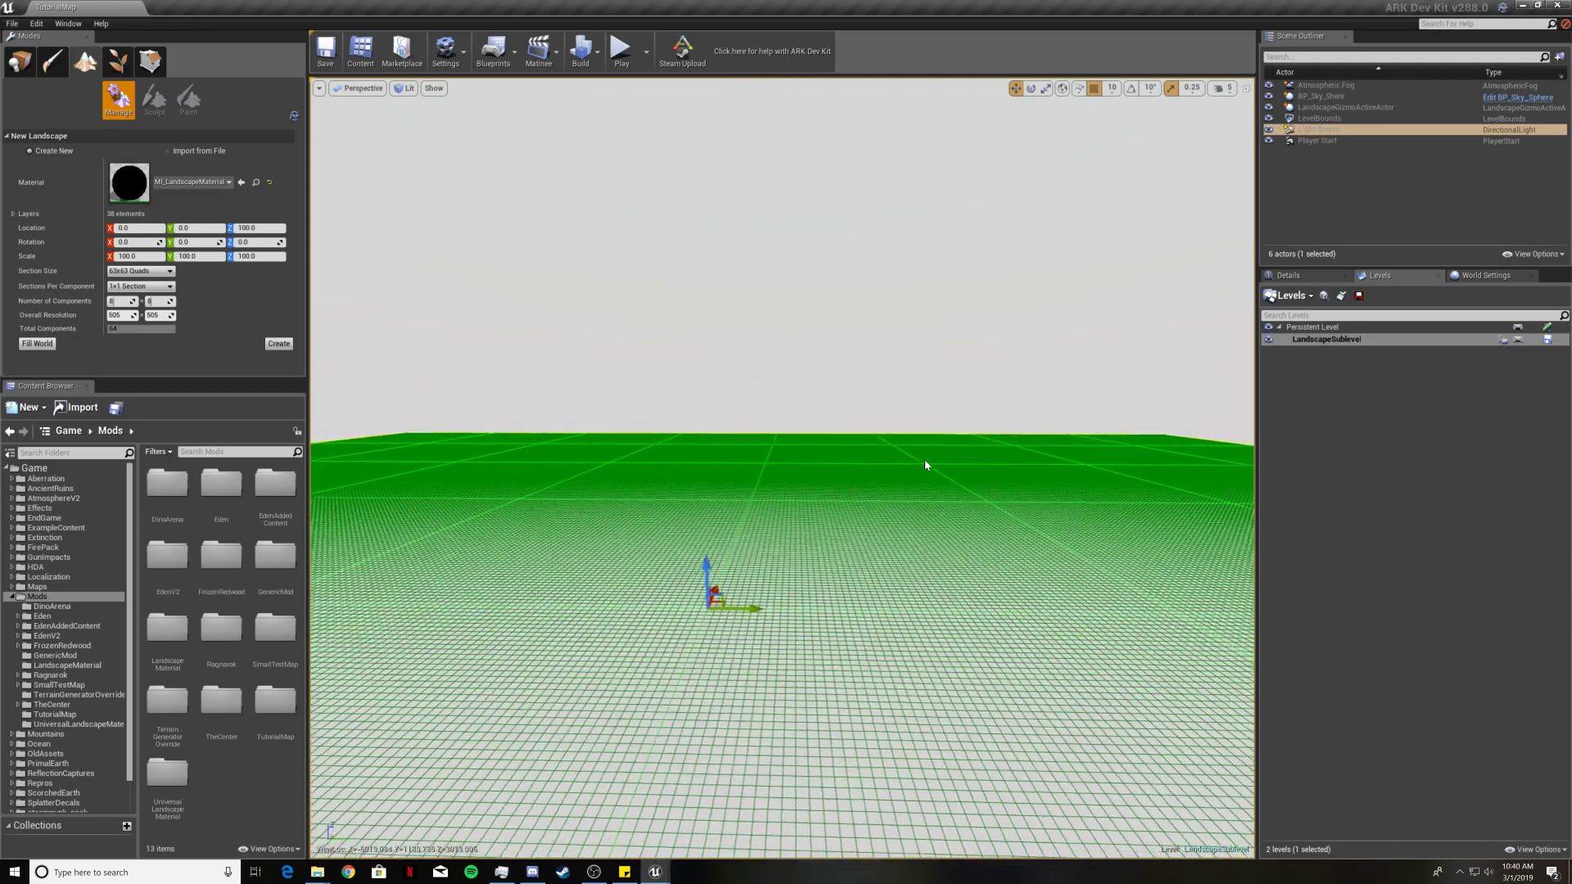
right_drag(920, 532, 905, 489)
key(w)
key(w)
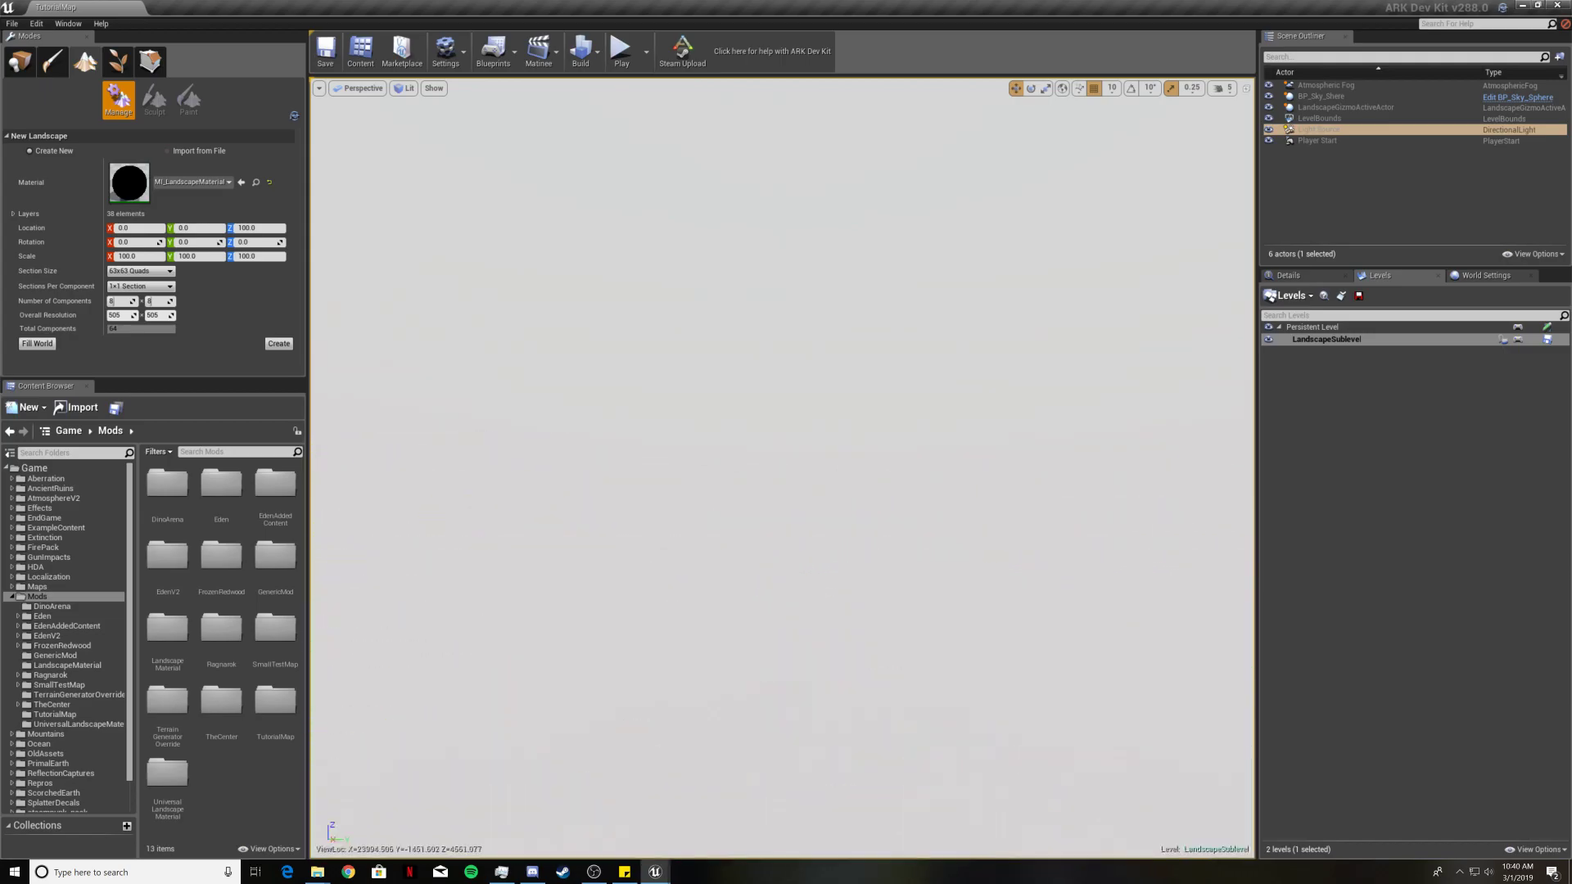
key(s)
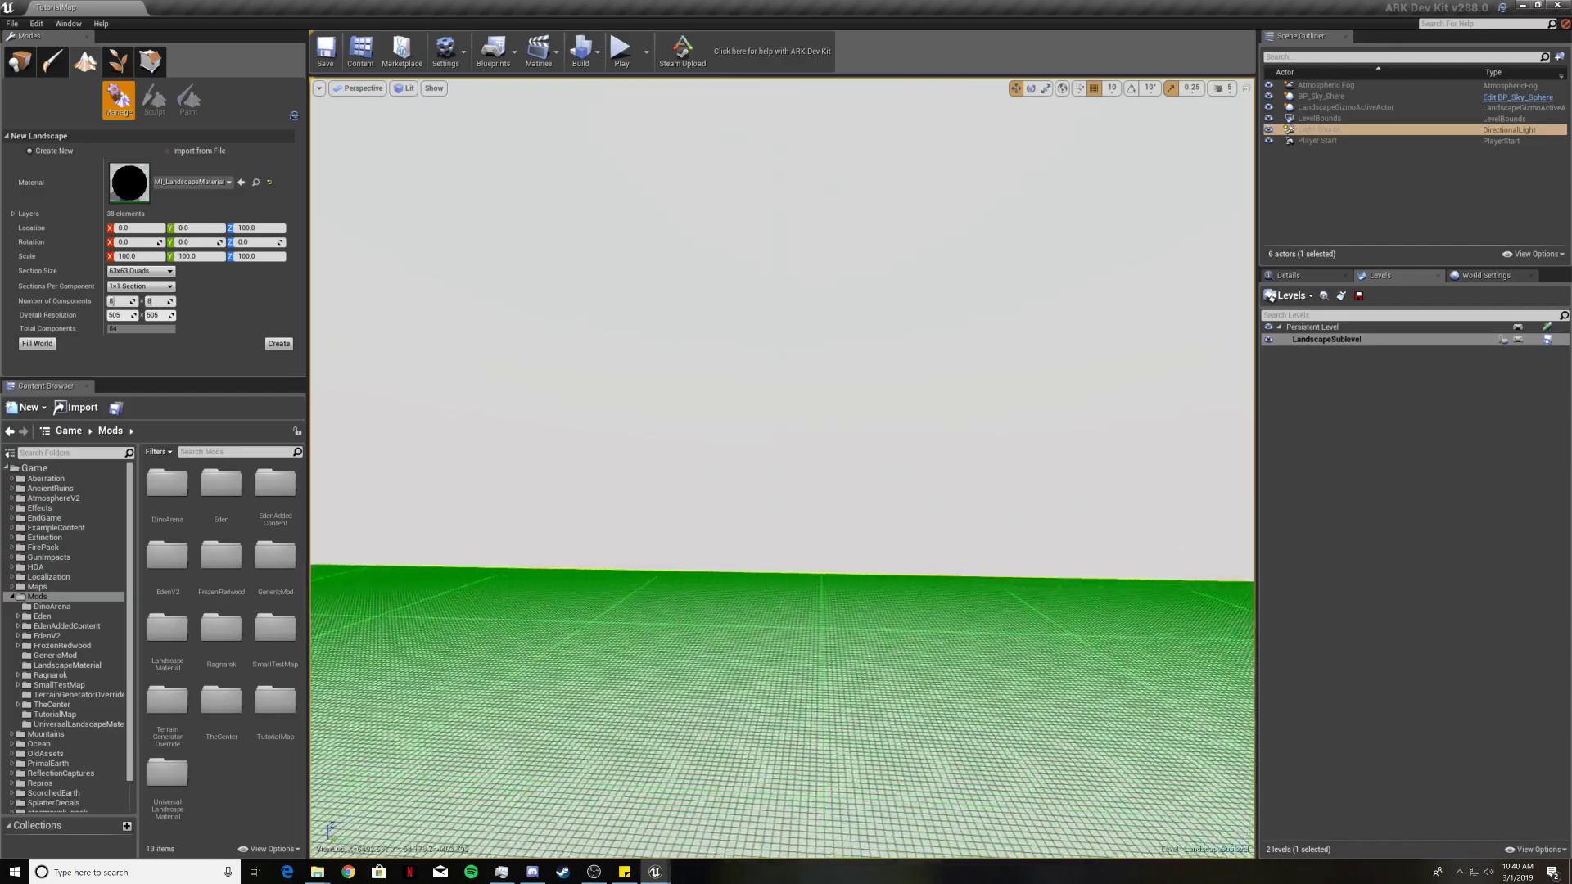
right_drag(905, 489, 713, 614)
right_drag(921, 545, 1000, 308)
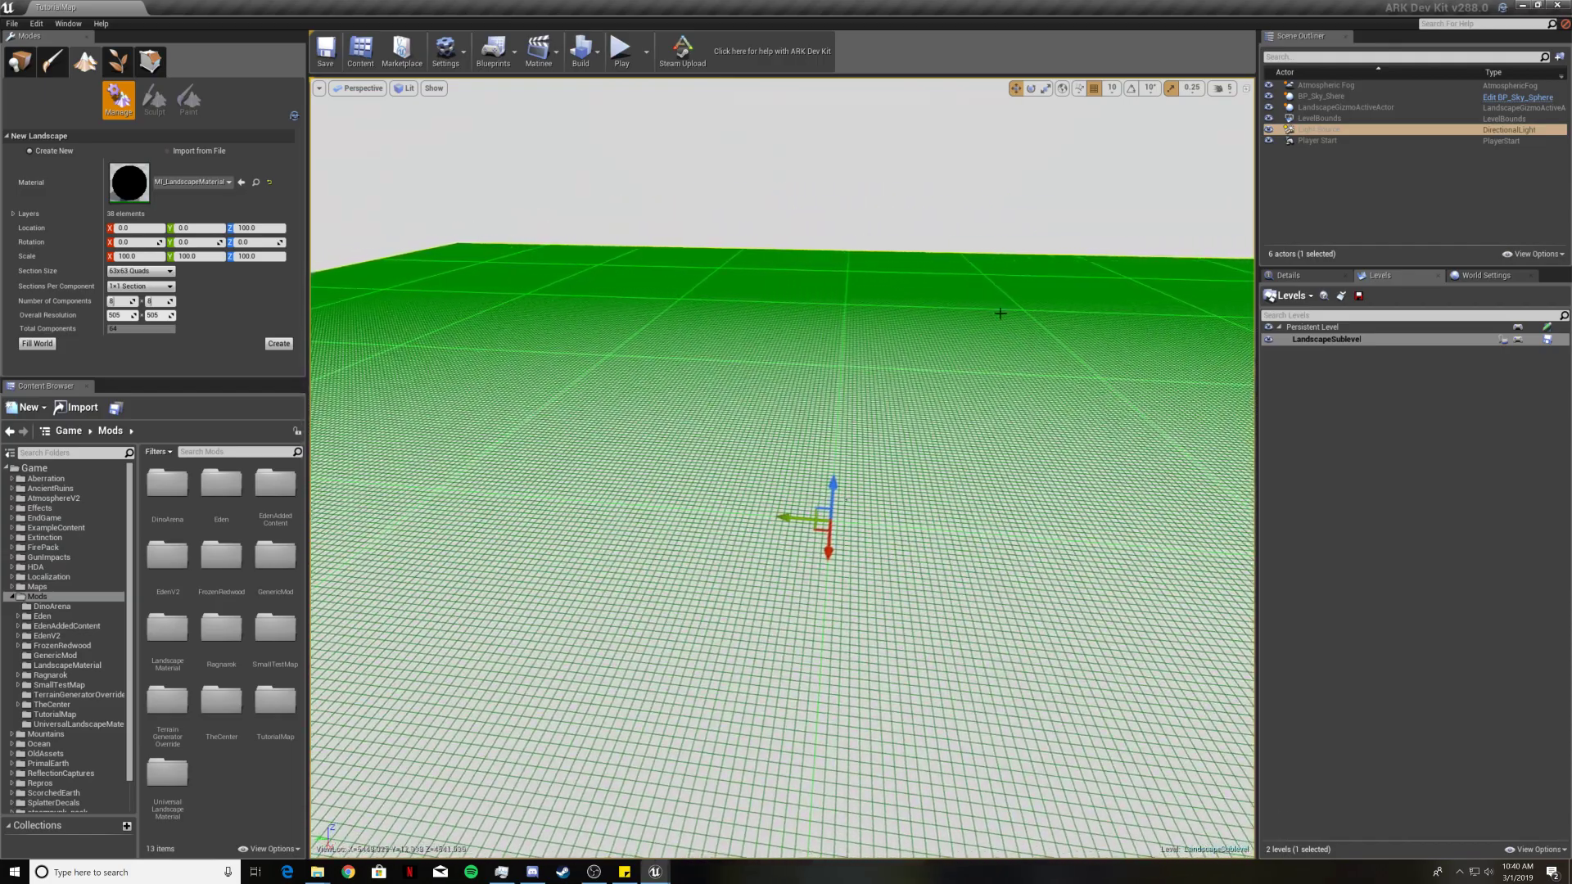
Review the viewport's camera speed setting and view the landscape preview from another side.
click(1224, 87)
mouse_move(1253, 118)
mouse_down()
mouse_move(1319, 123)
mouse_move(1197, 131)
mouse_move(1254, 129)
mouse_up()
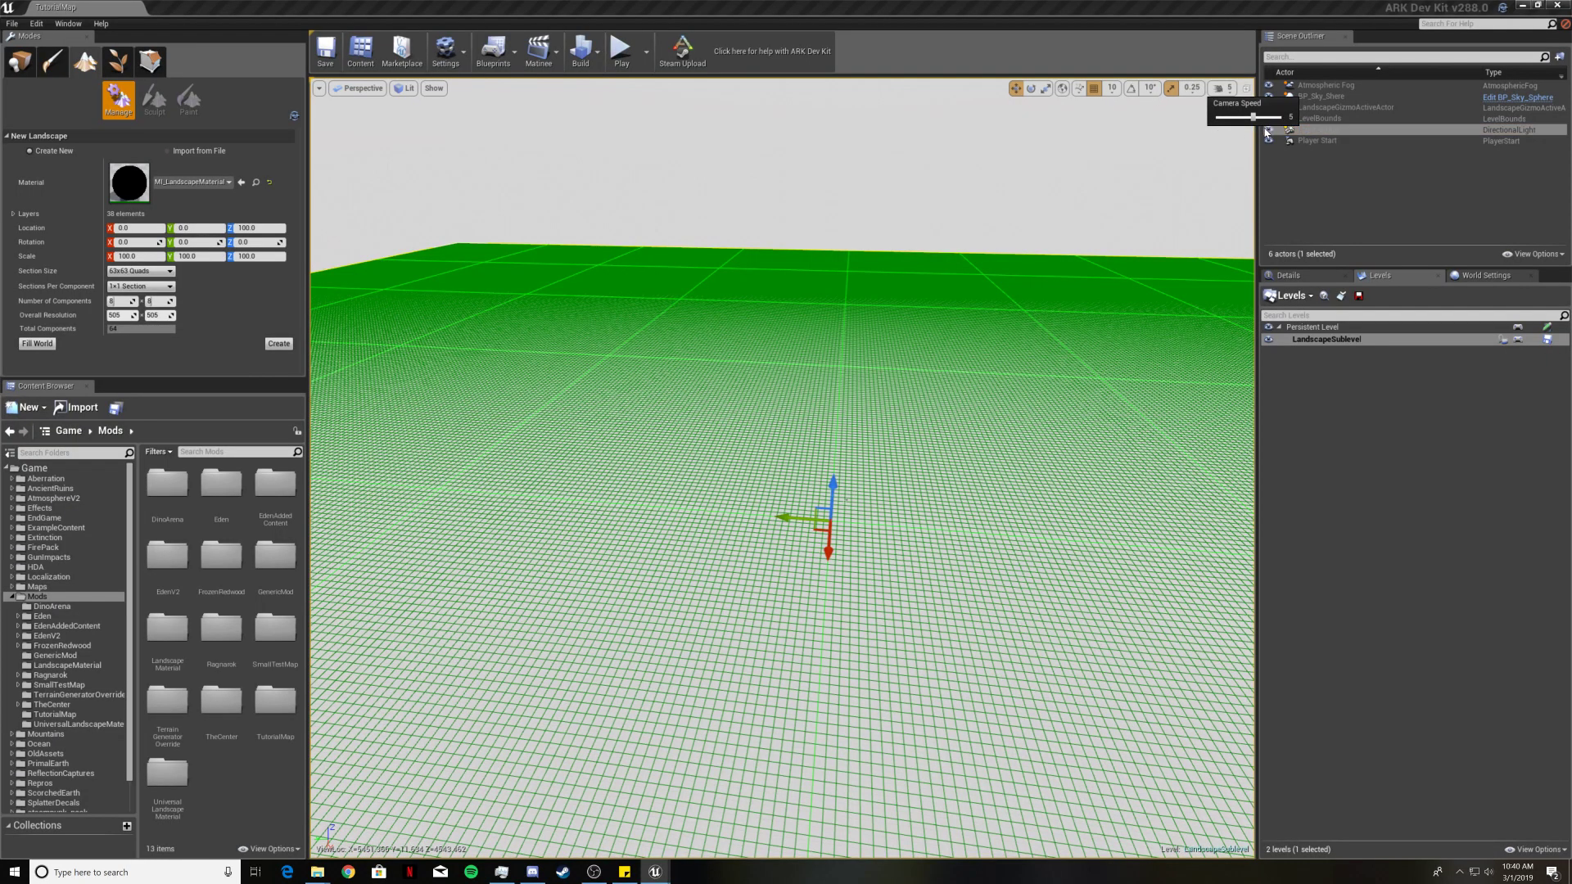
key(d)
right_drag(1016, 337, 745, 446)
right_drag(971, 424, 934, 344)
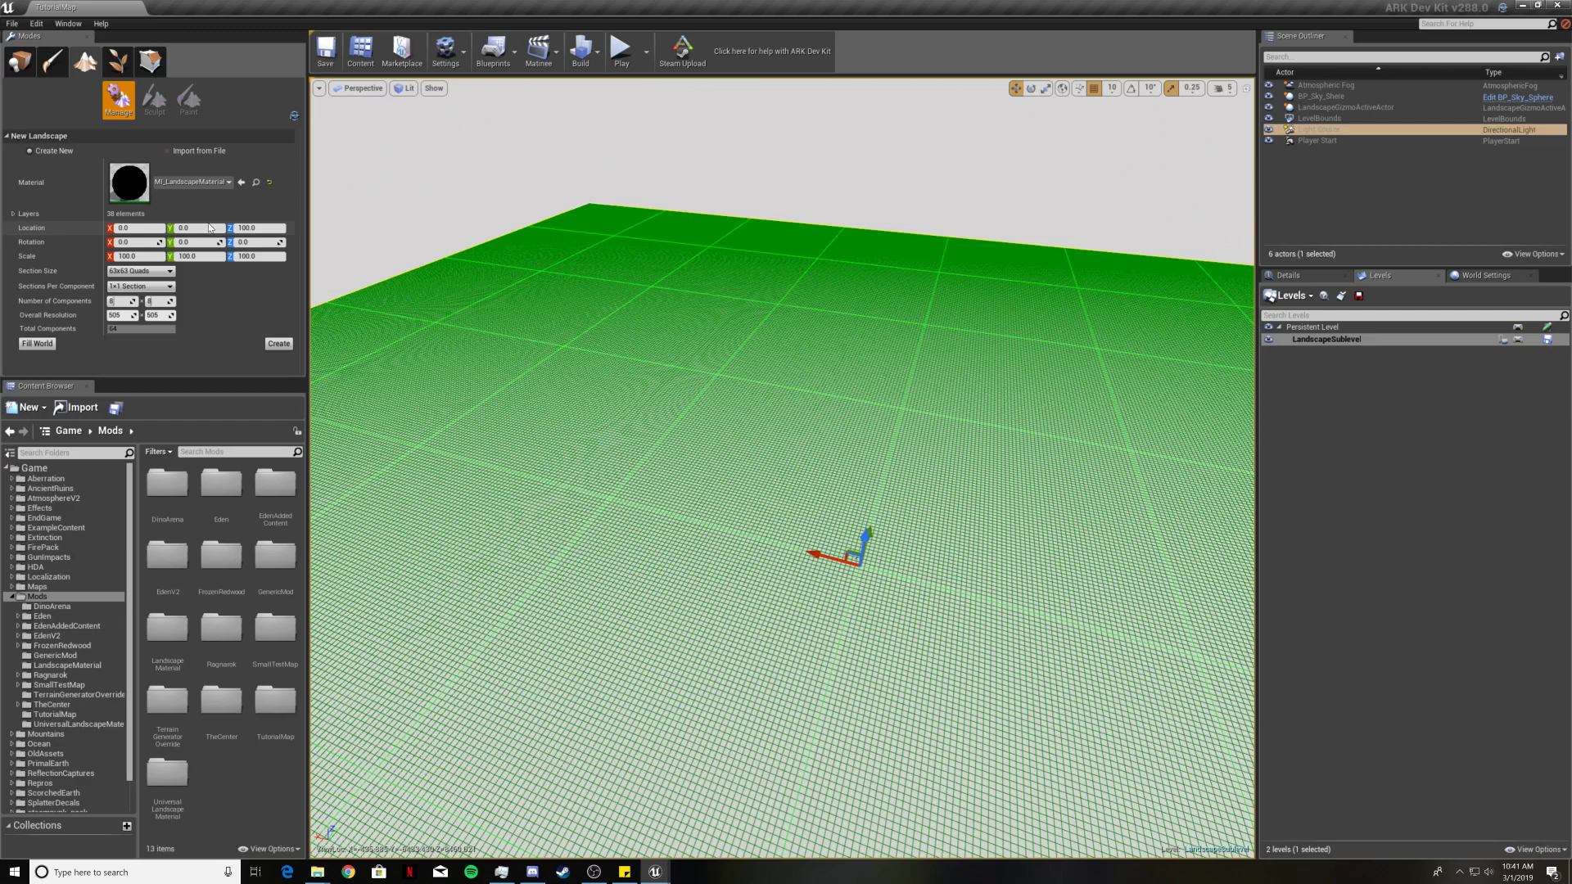
Search the available landscape materials for mi_newisland and leave the material list without choosing one.
click(213, 185)
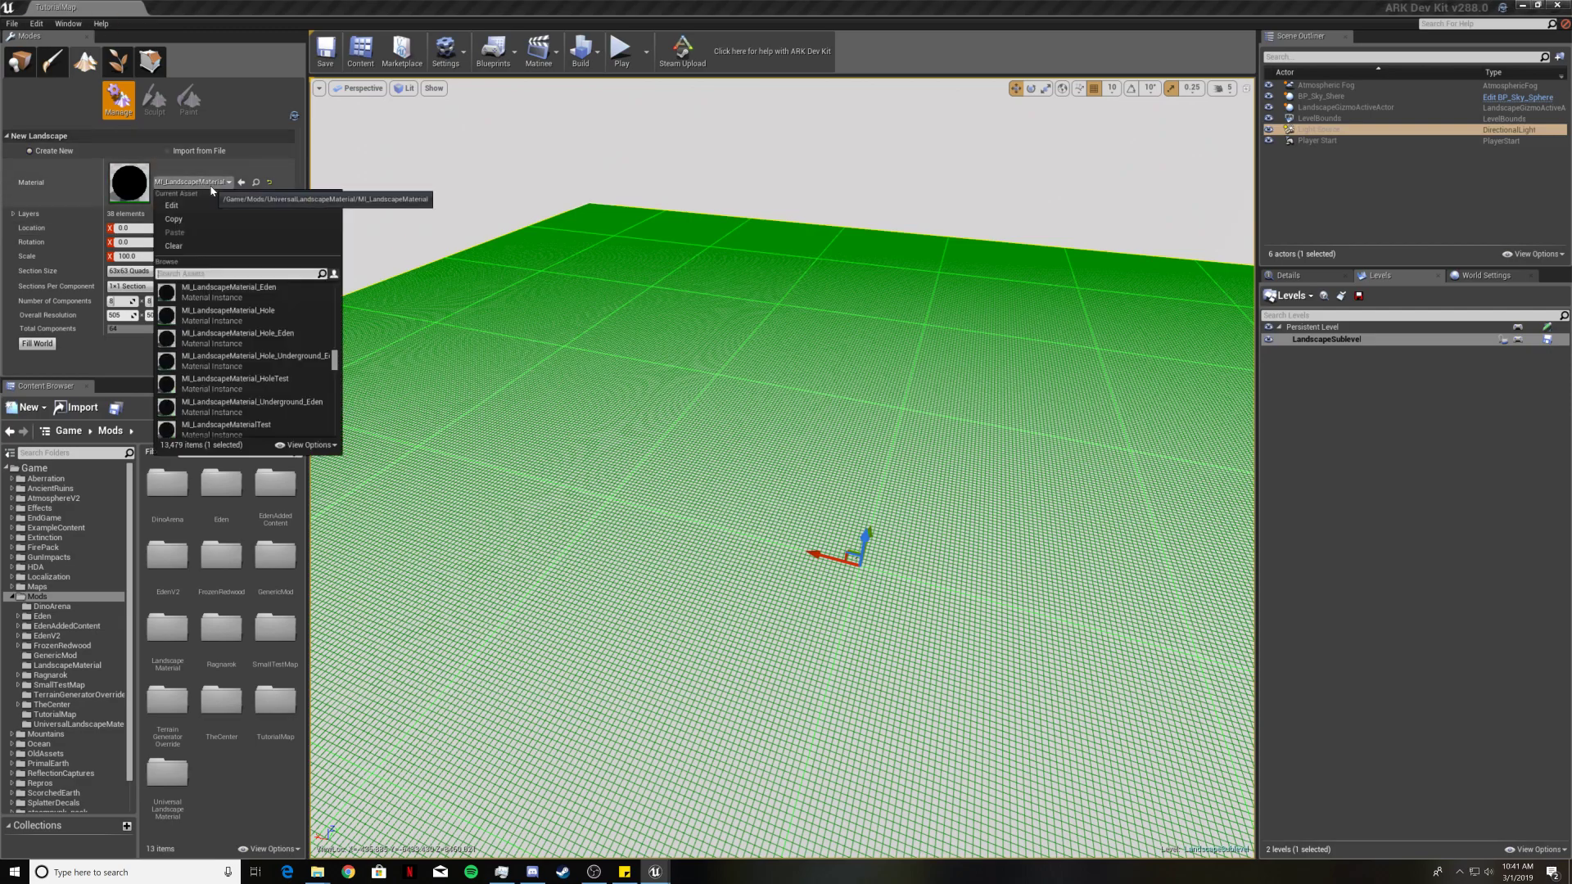
text(mi_)
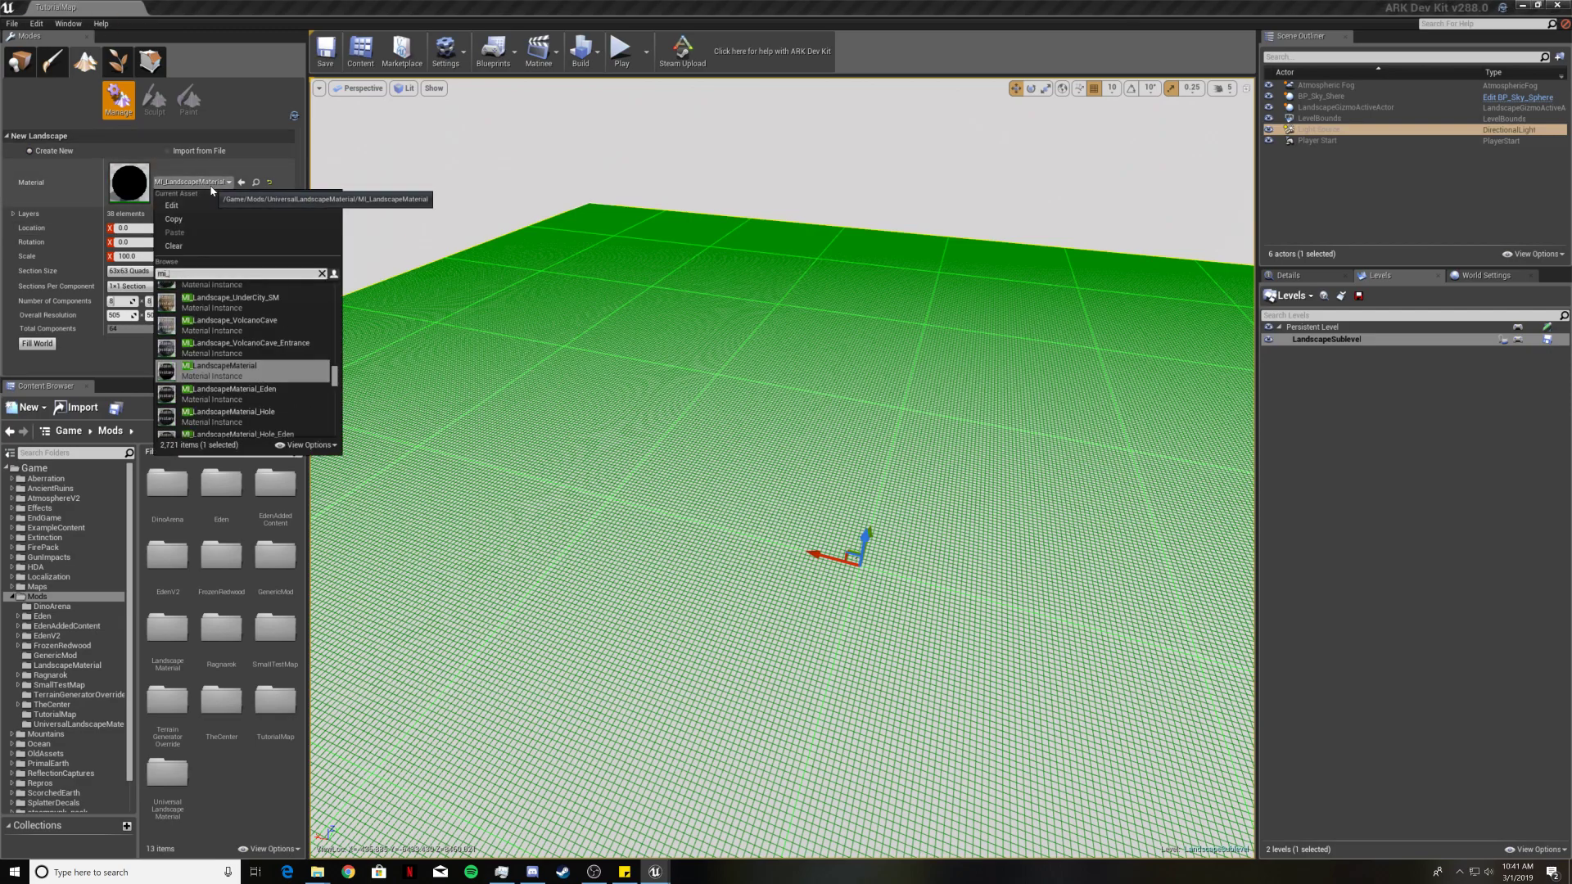
text(newisland)
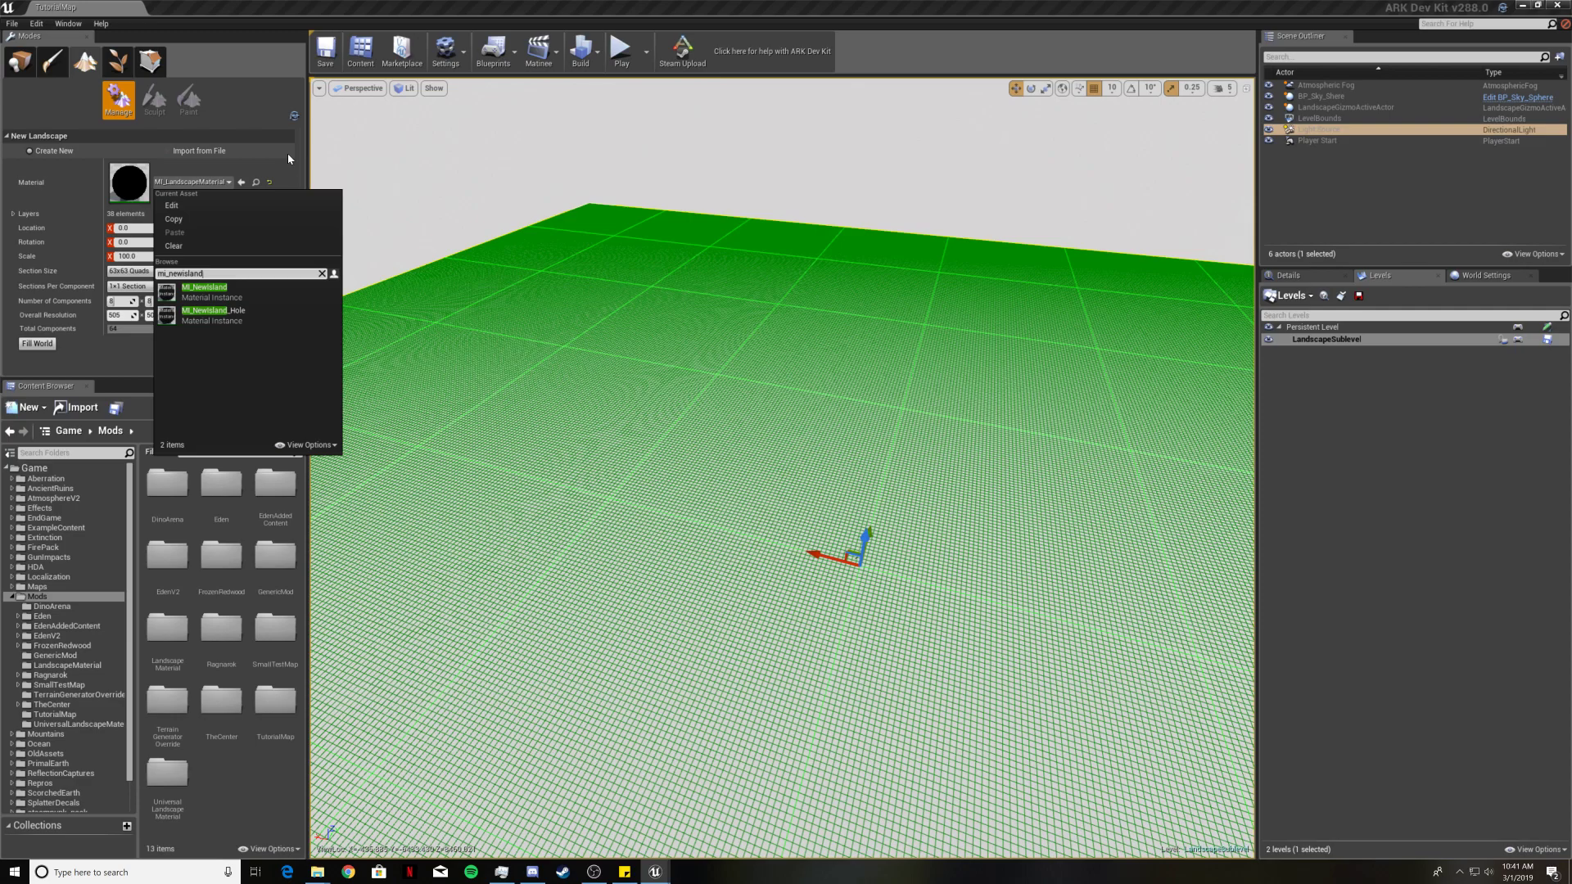
click(14, 171)
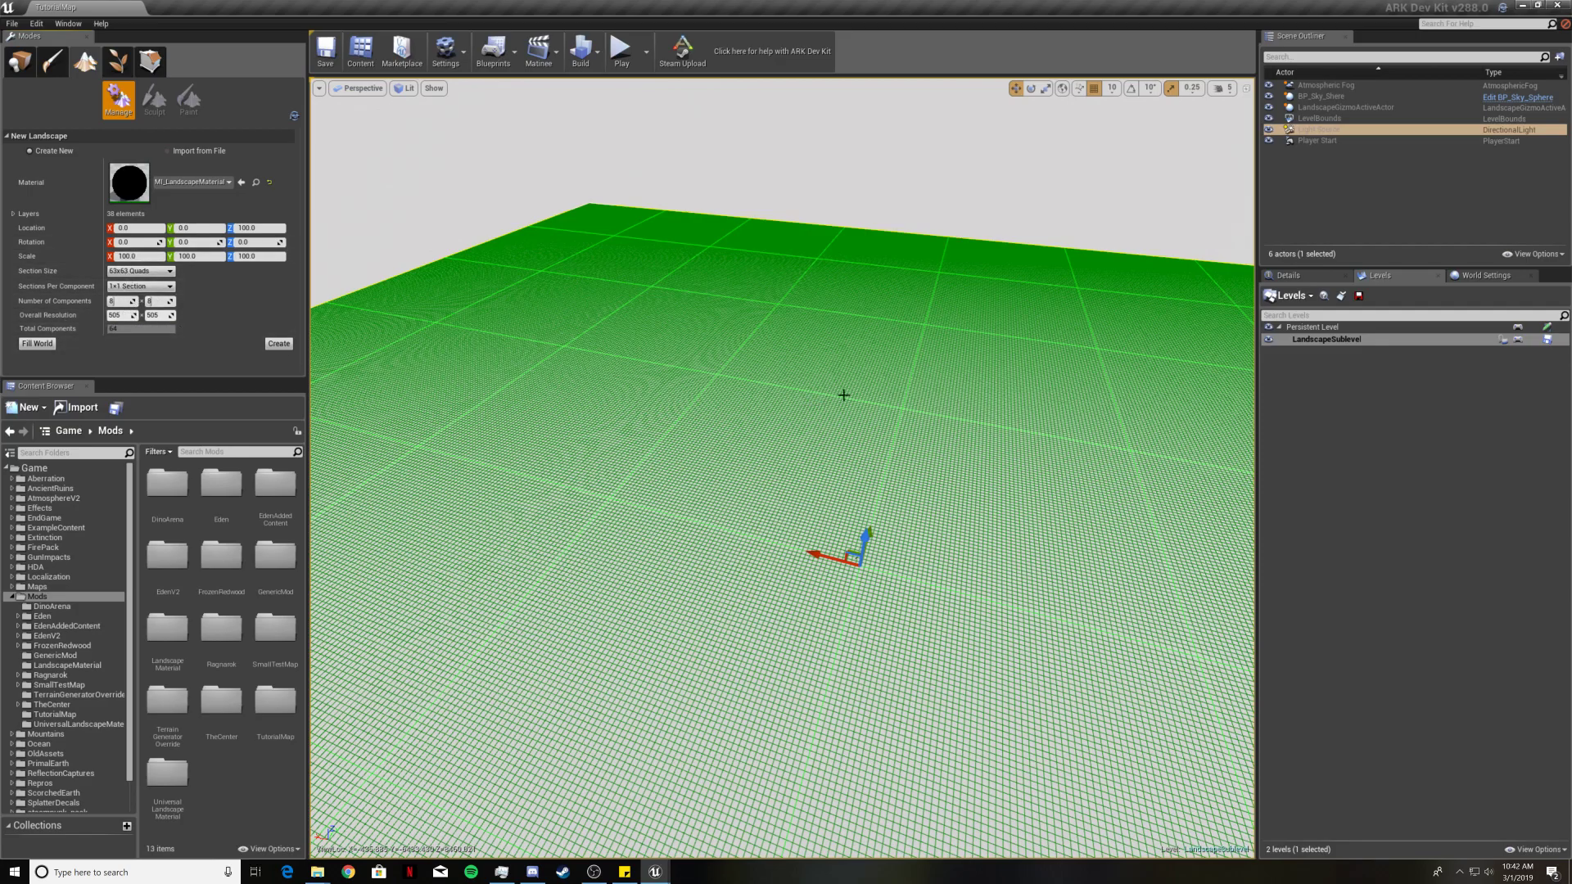
Create the new landscape in LandscapeSublevel with MI_LandscapeMaterial and the current size settings.
right_drag(843, 395, 949, 373)
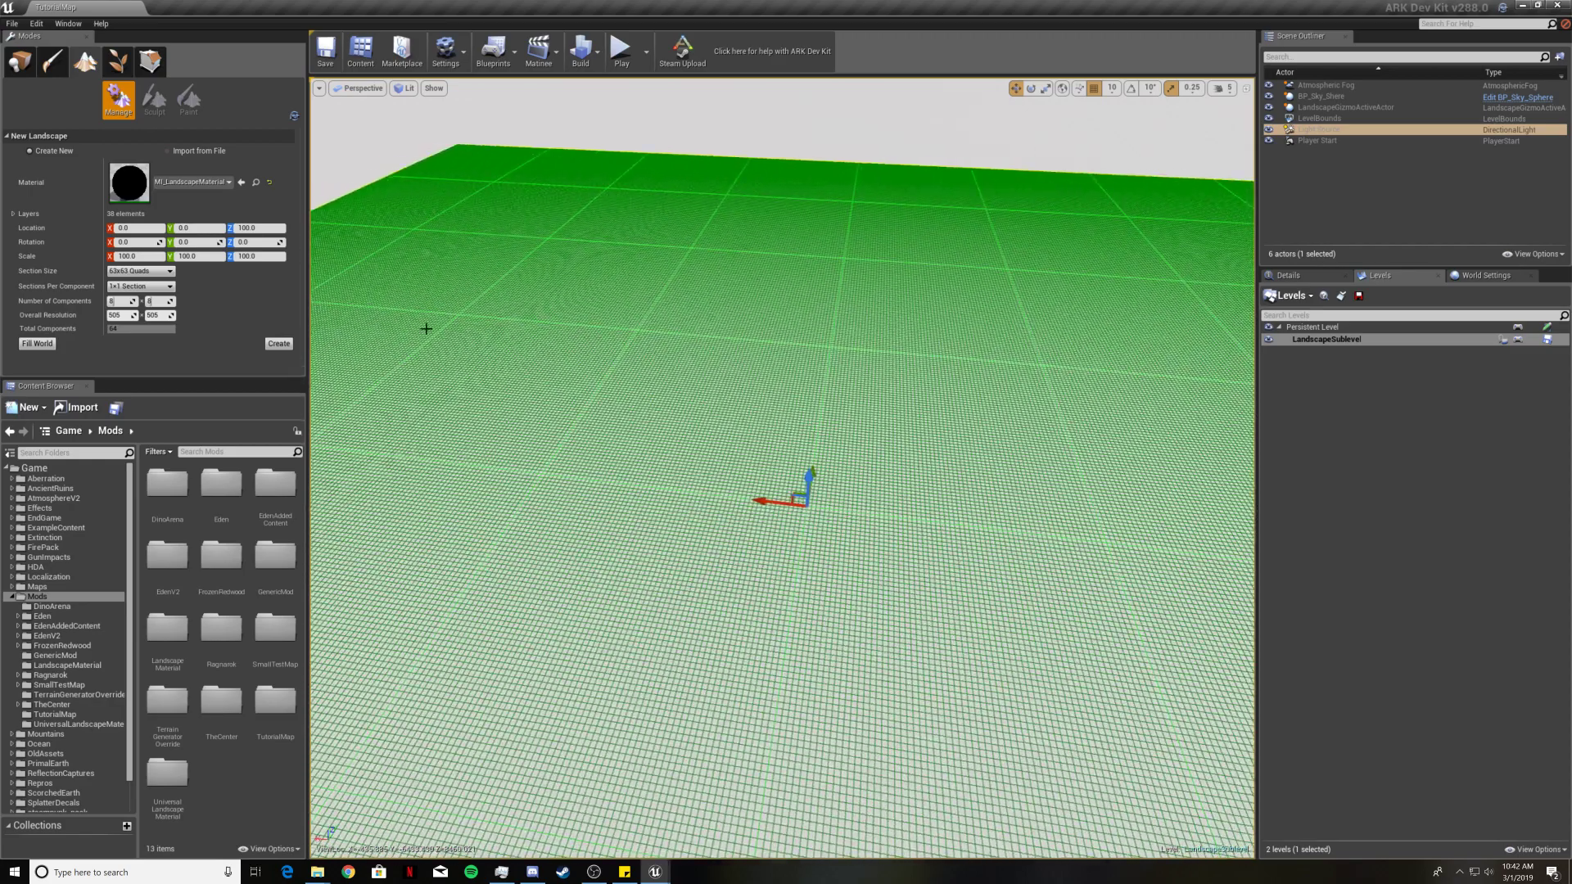
click(280, 345)
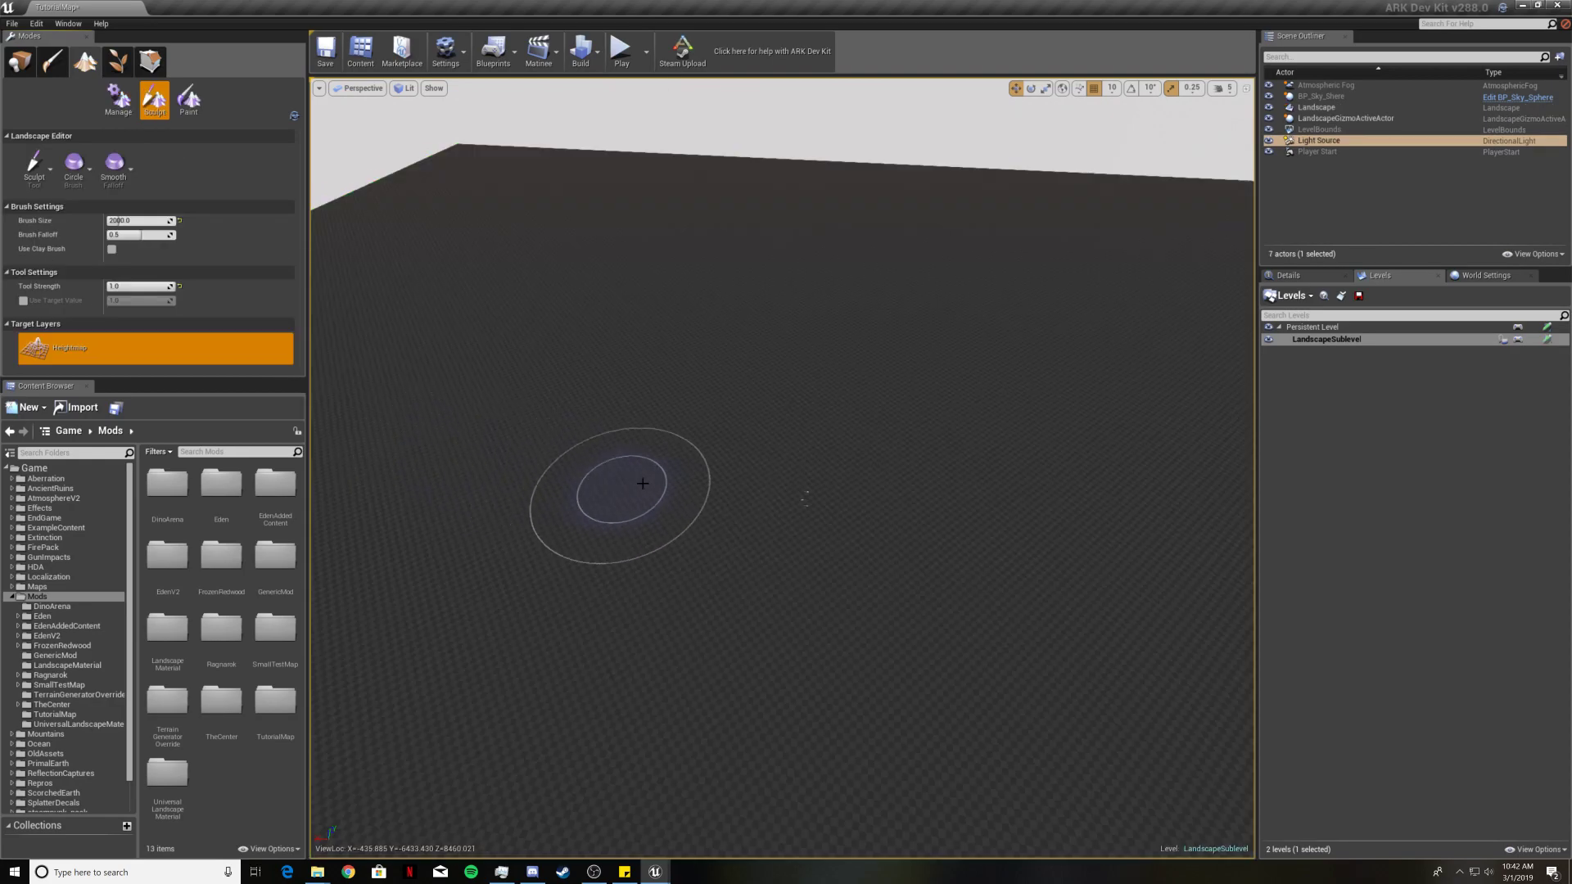
mouse_move(800, 380)
right_down()
mouse_move(749, 383)
mouse_move(729, 438)
right_up()
key(s)
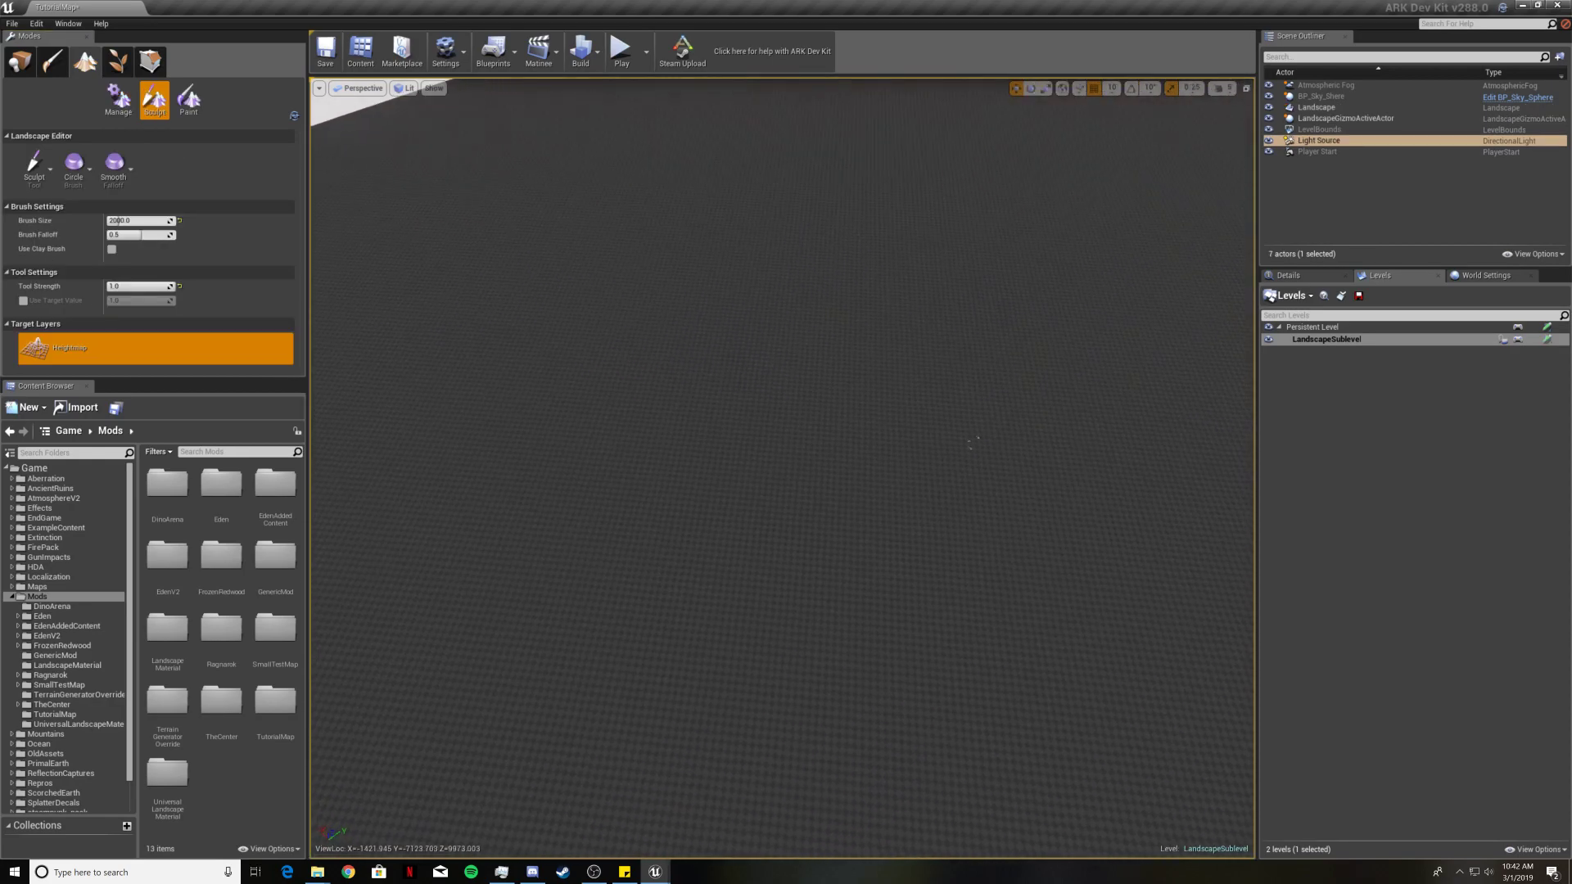
right_drag(561, 557, 549, 488)
Save the persistent level and the landscape sublevel, and make Persistent Level the current level.
click(1548, 328)
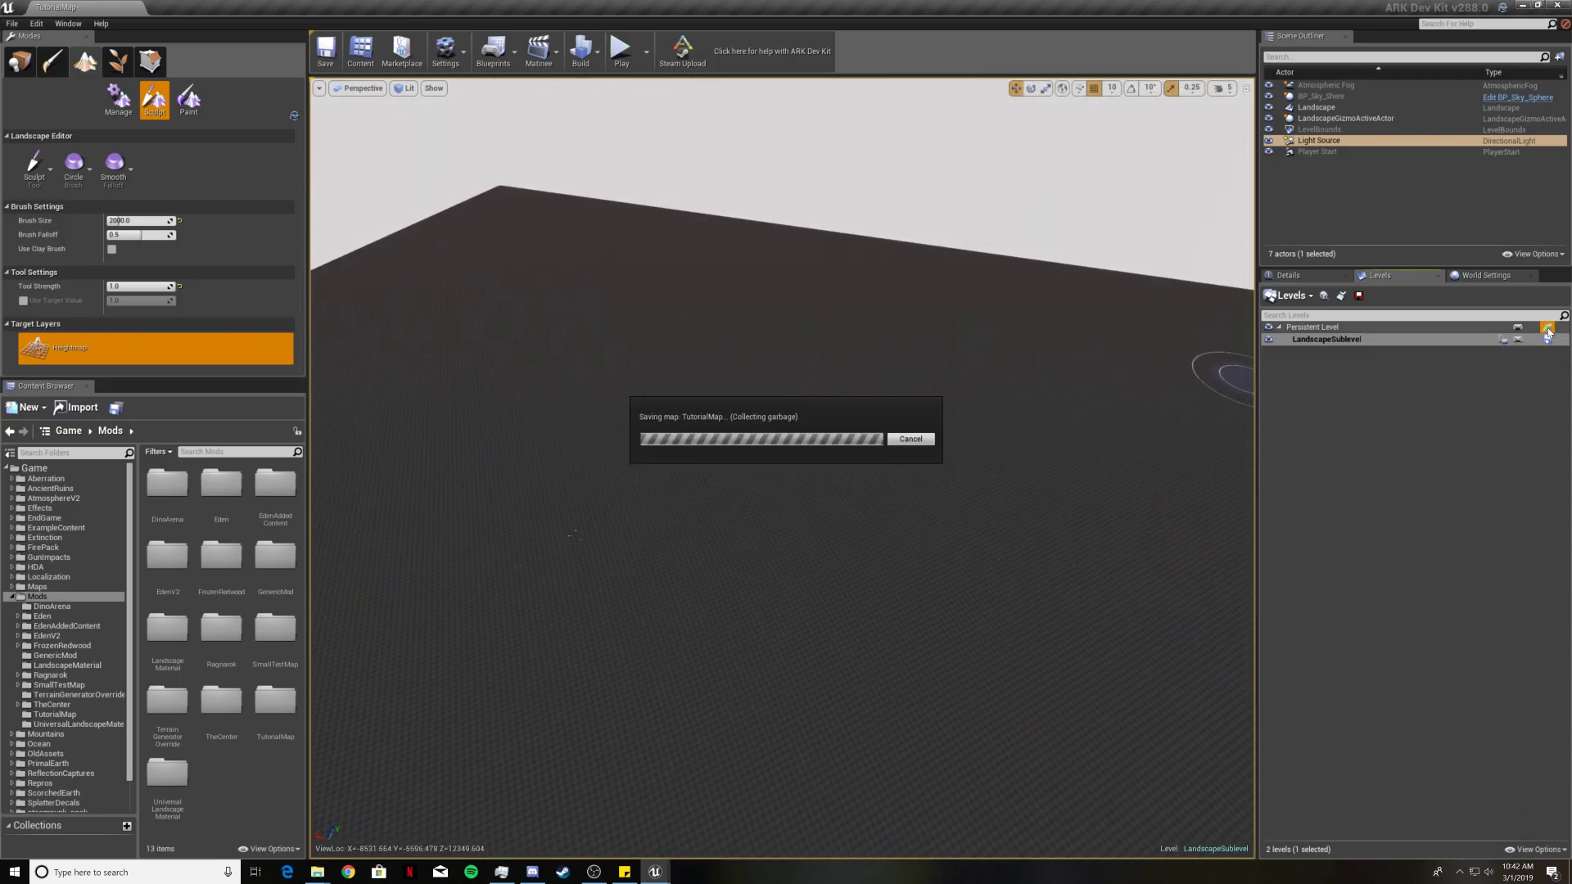
double_click(1310, 328)
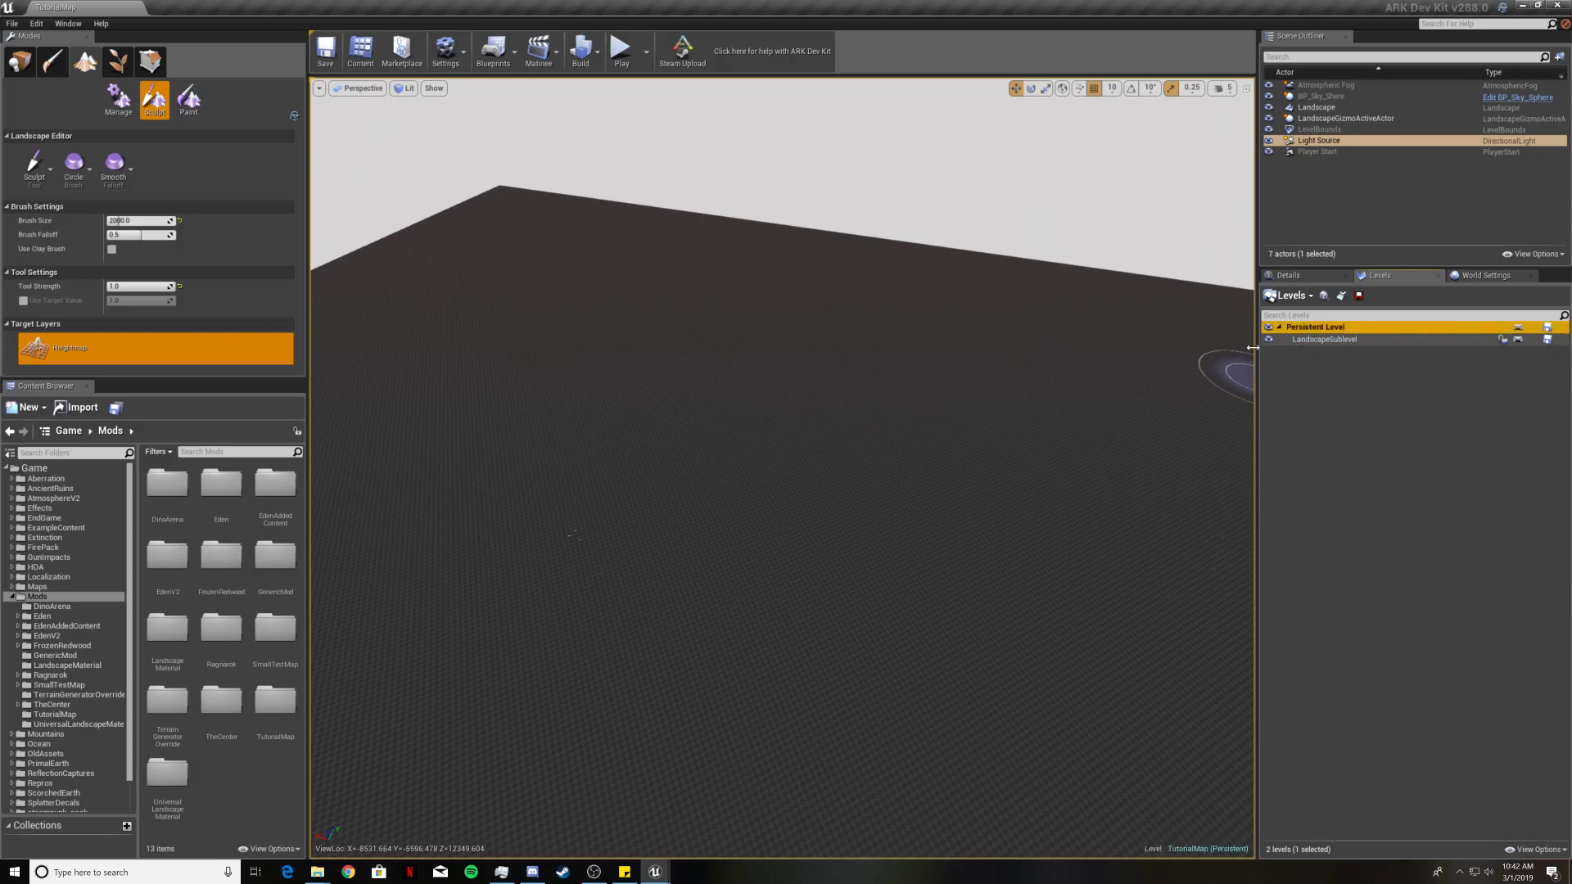
Find Global_PostProcess_Blueprint by searching the placeable classes for global, and place it near the middle of the landscape.
mouse_move(847, 427)
right_down()
mouse_move(954, 429)
mouse_move(653, 434)
right_up()
key(d)
key(s)
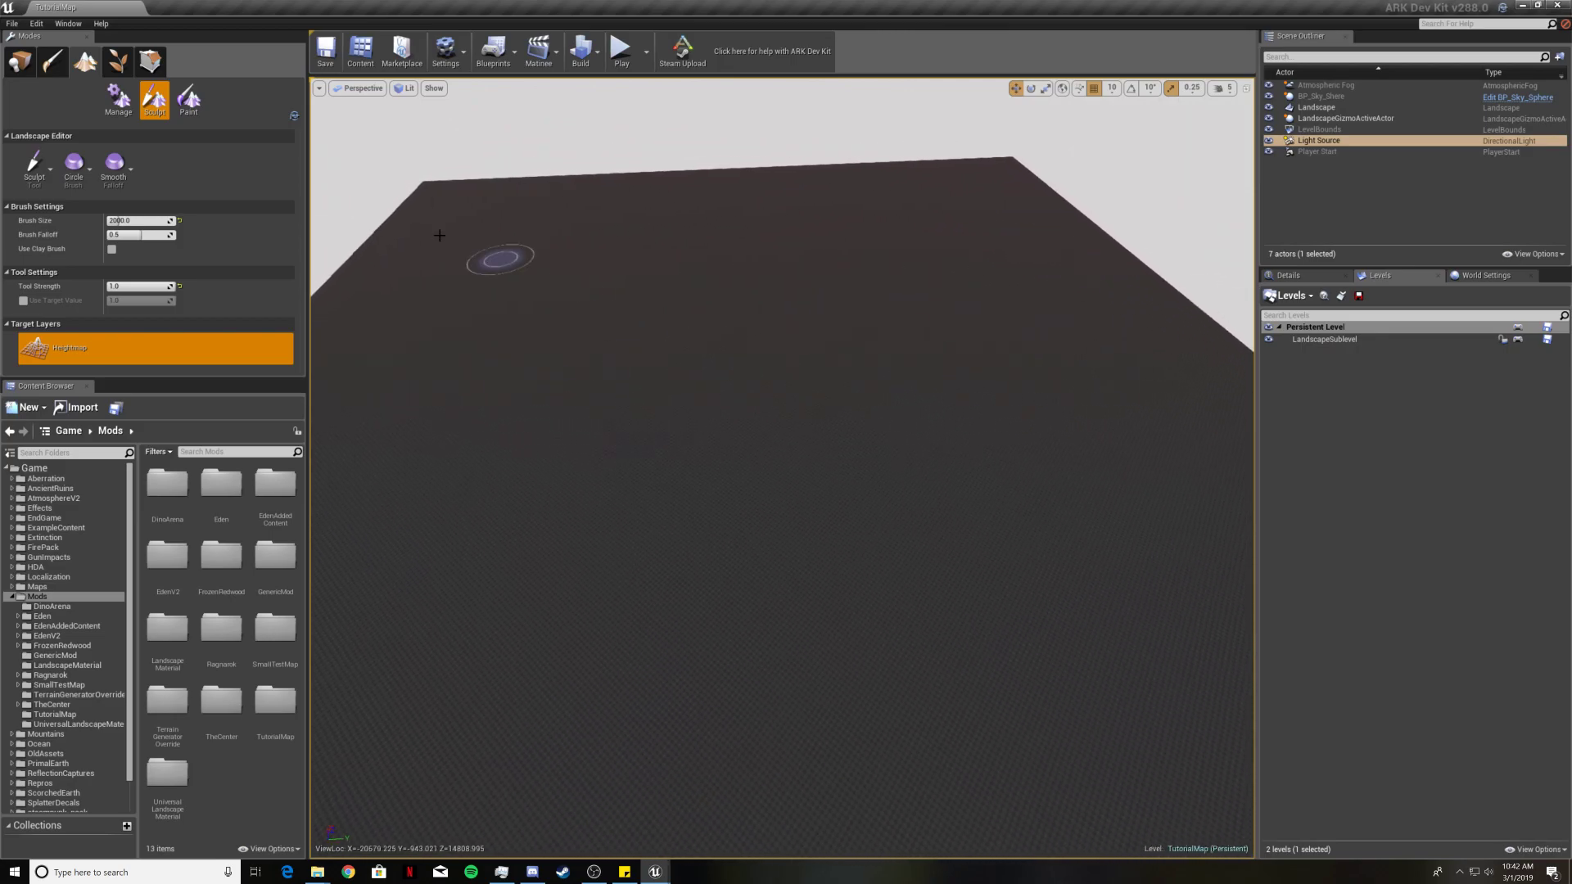
key(shift+1)
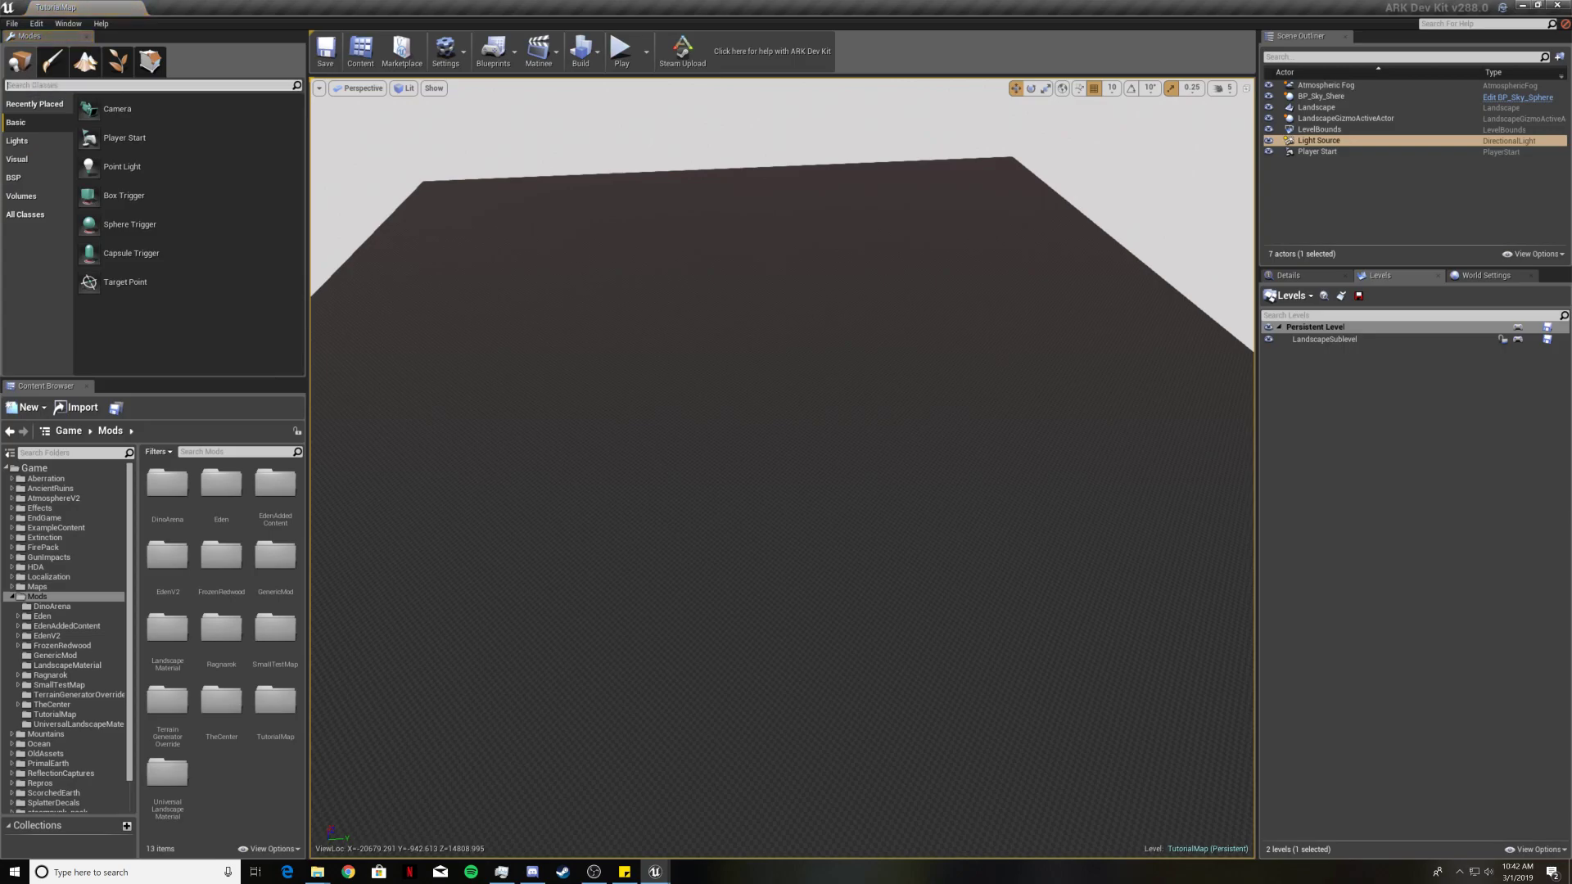
click(40, 86)
text(global)
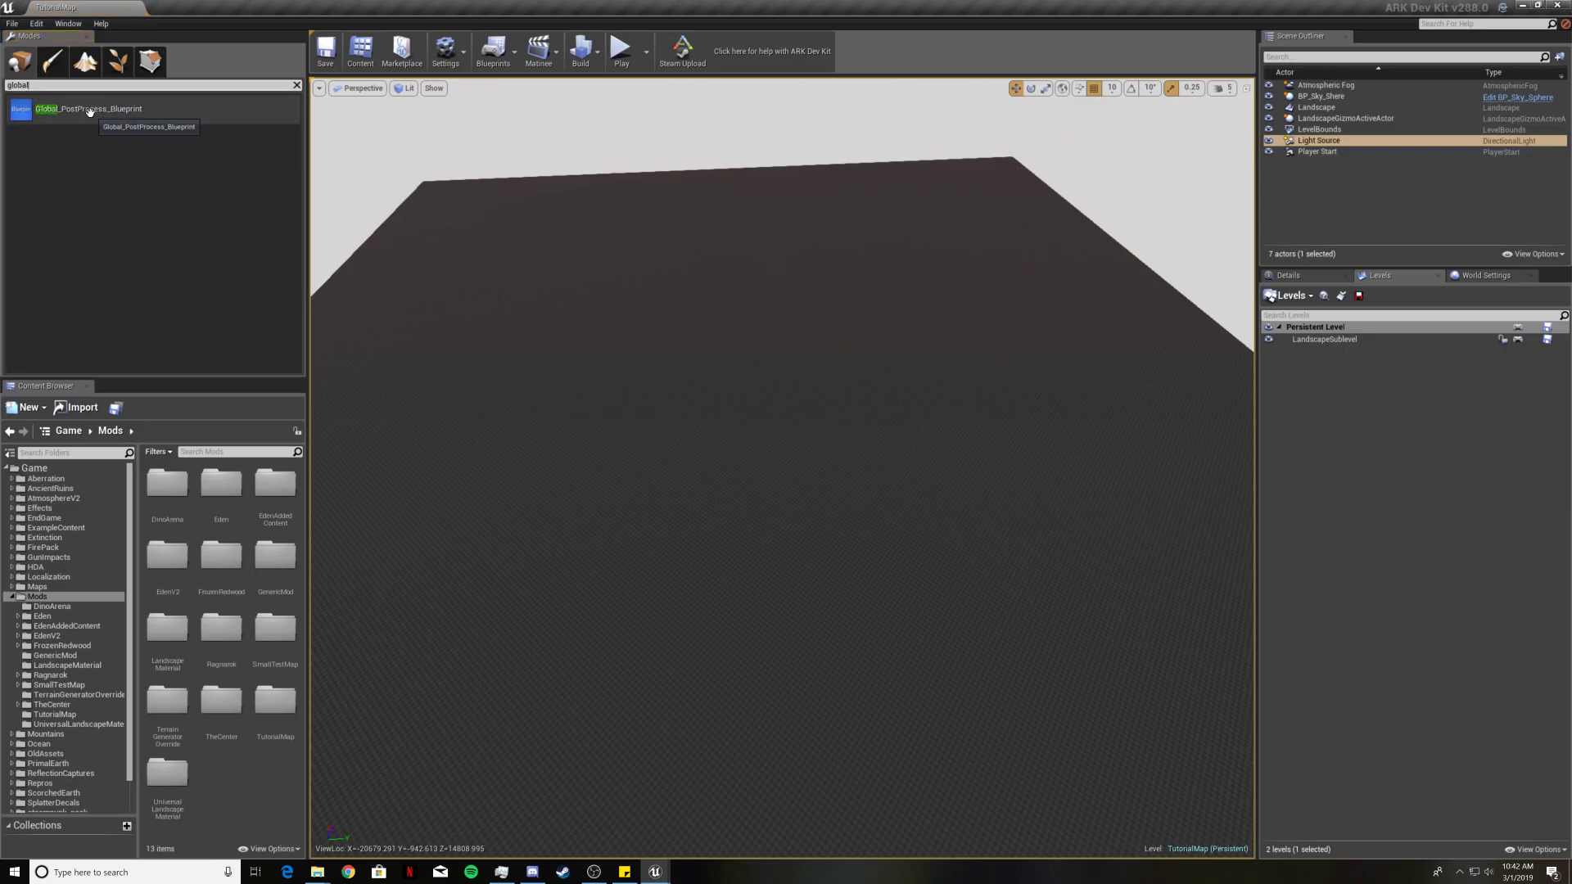
drag(77, 115, 772, 437)
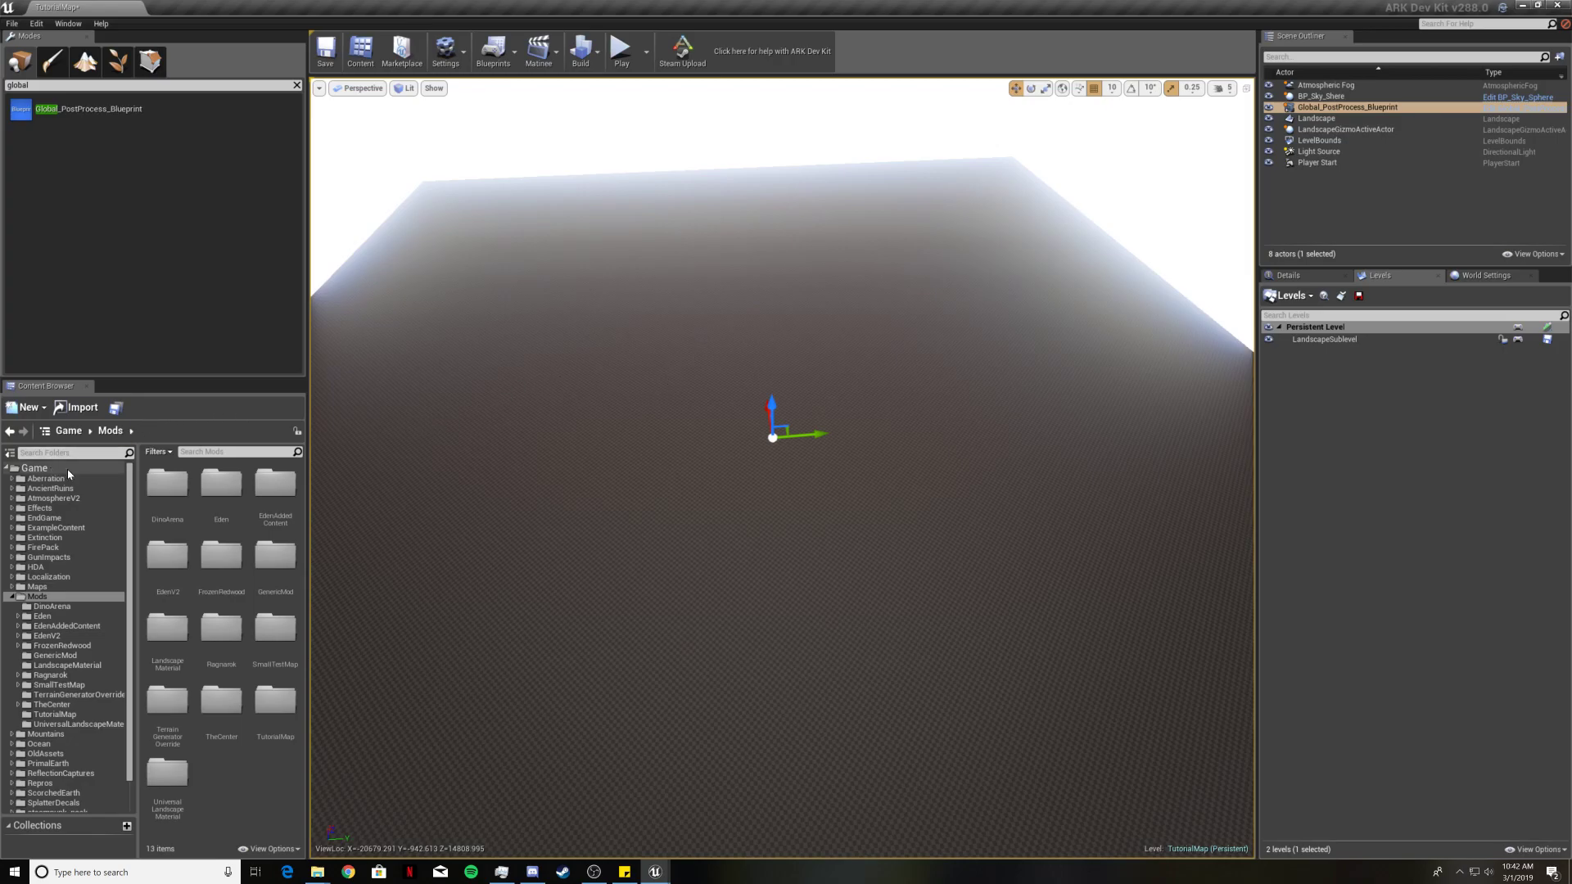
Search all game content for dirt_plane and place the Dirt_Plane_NoHole static mesh on the landscape.
click(45, 467)
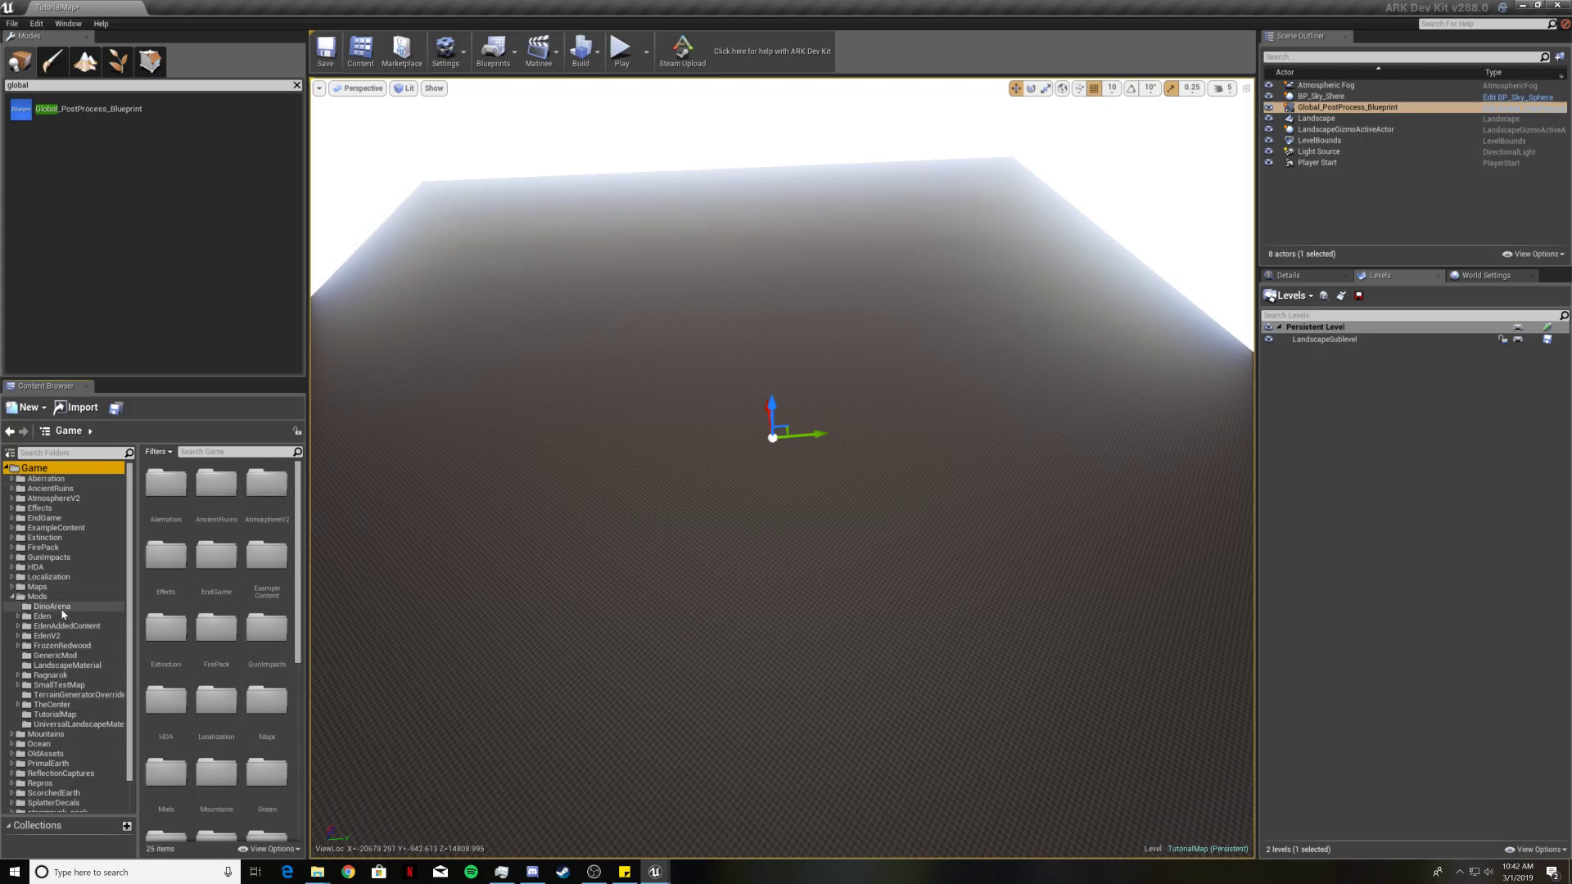
click(196, 452)
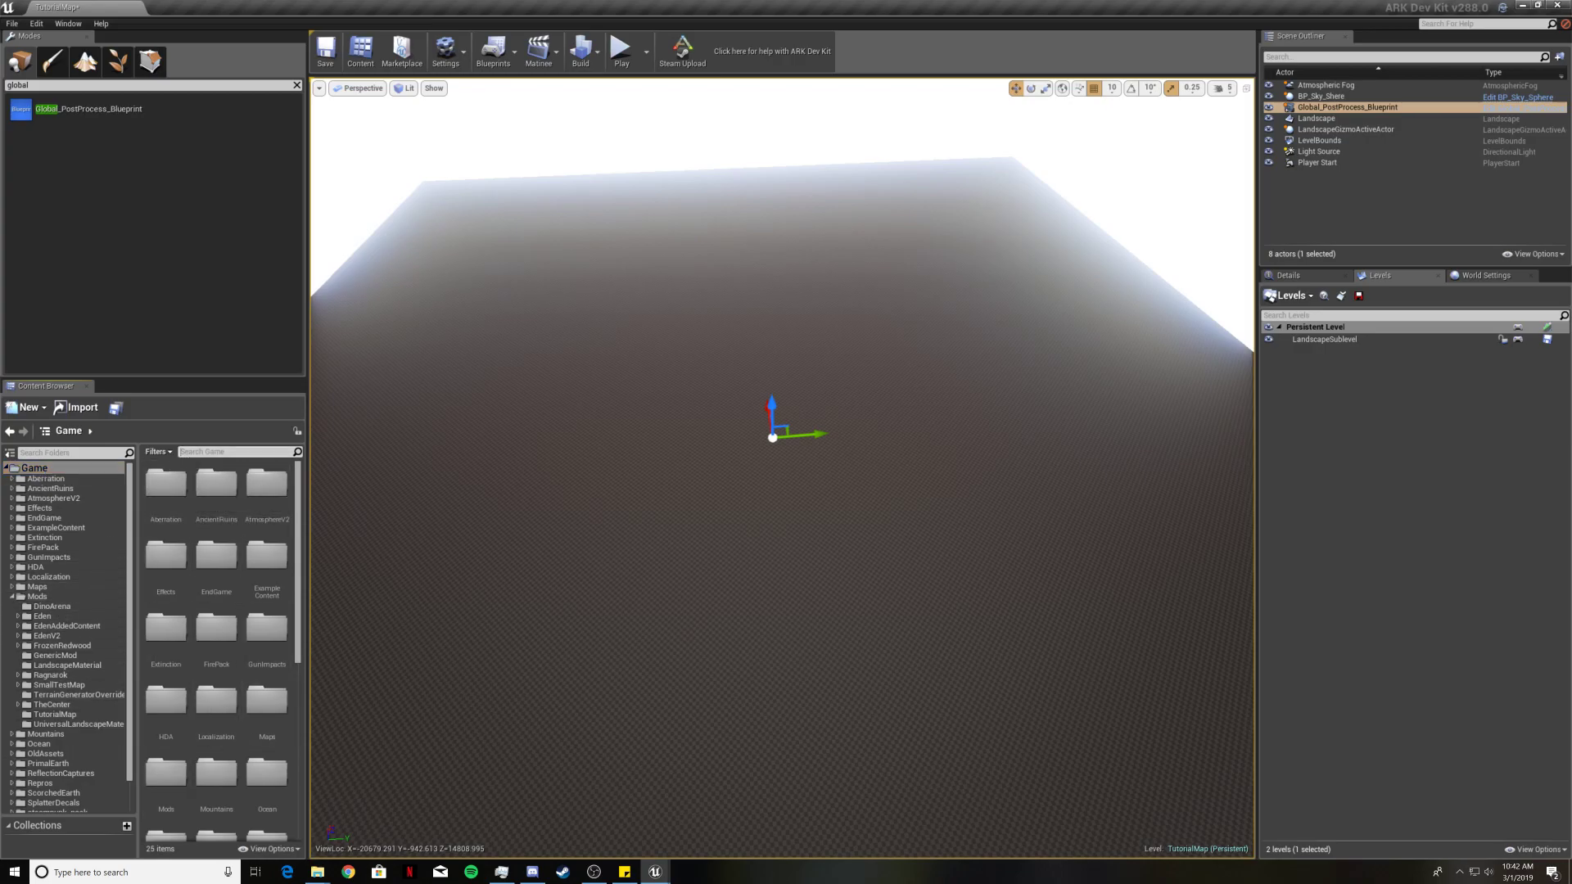
text(dirt_plane)
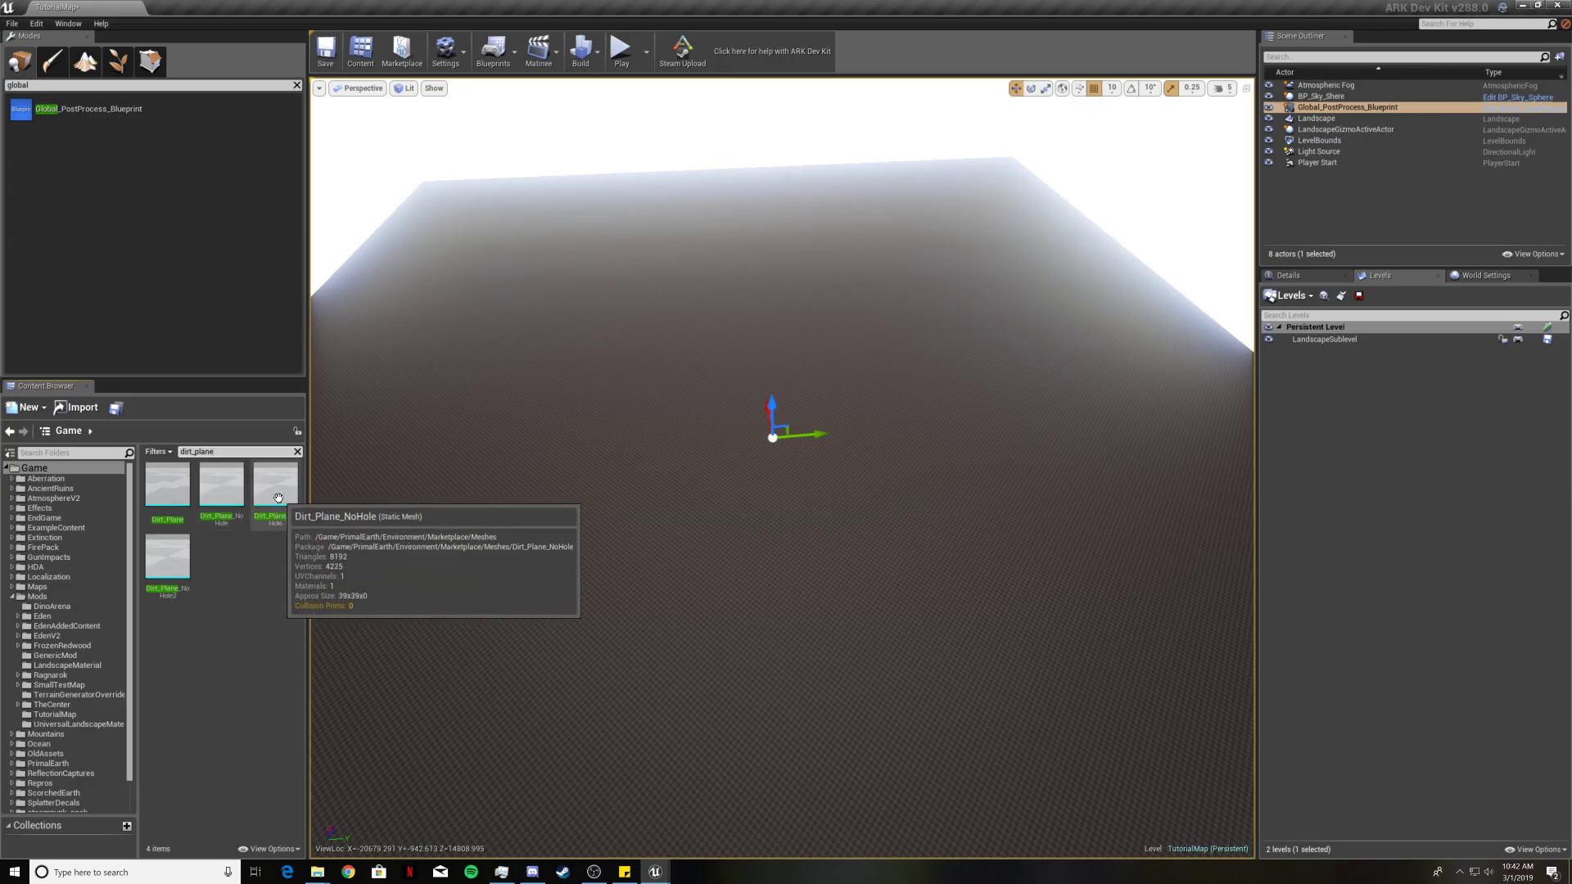
drag(279, 498, 754, 456)
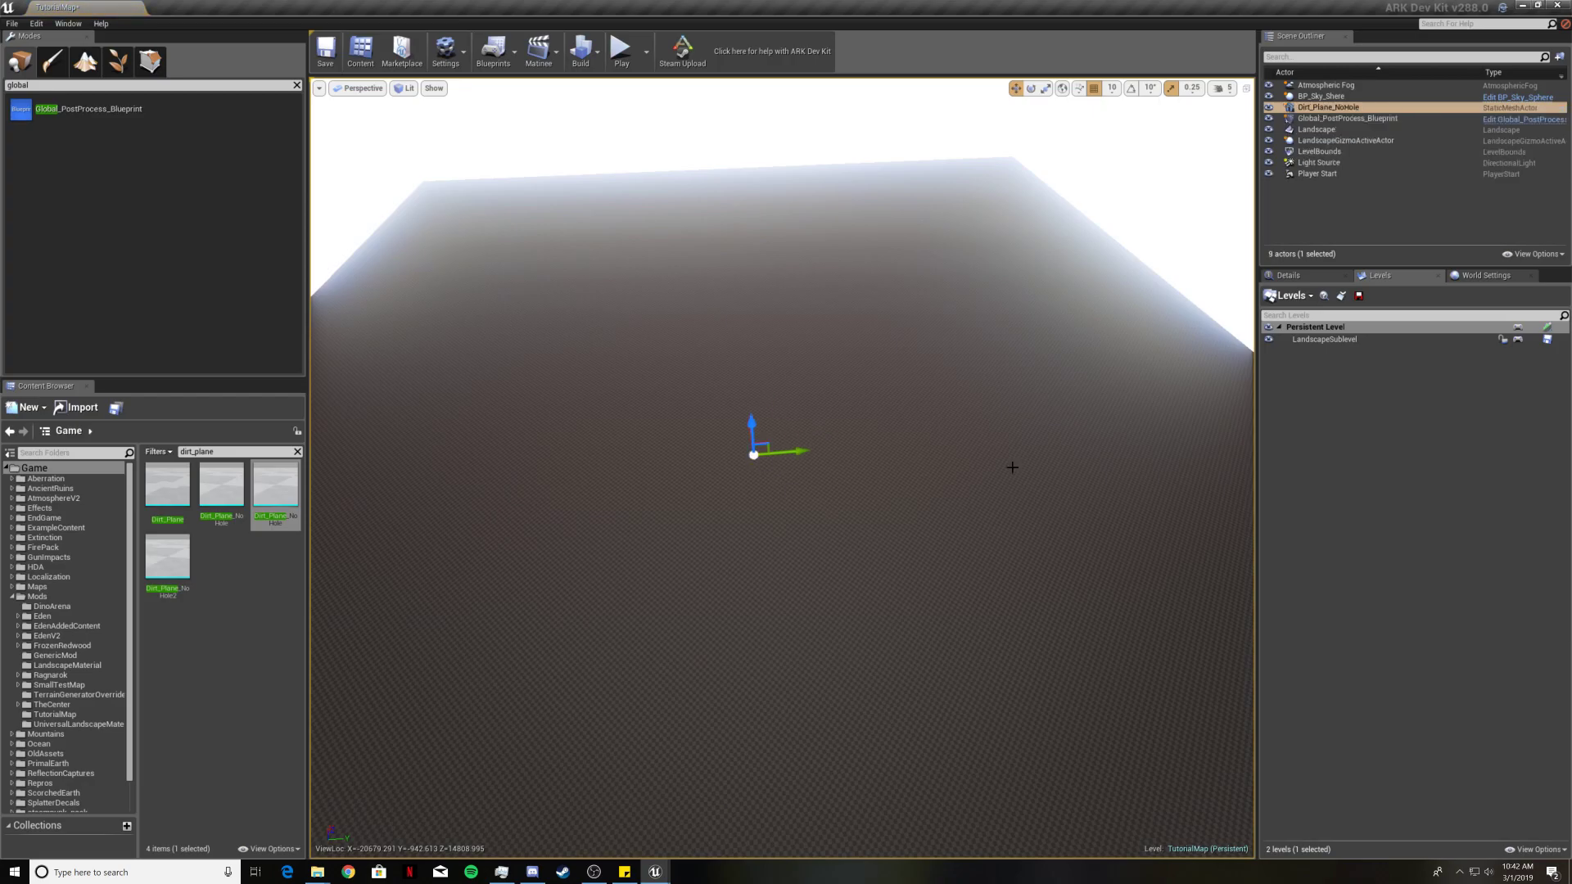
Set the dirt plane's X and Y scale to 20000 and its X rotation to 180 degrees.
click(1308, 277)
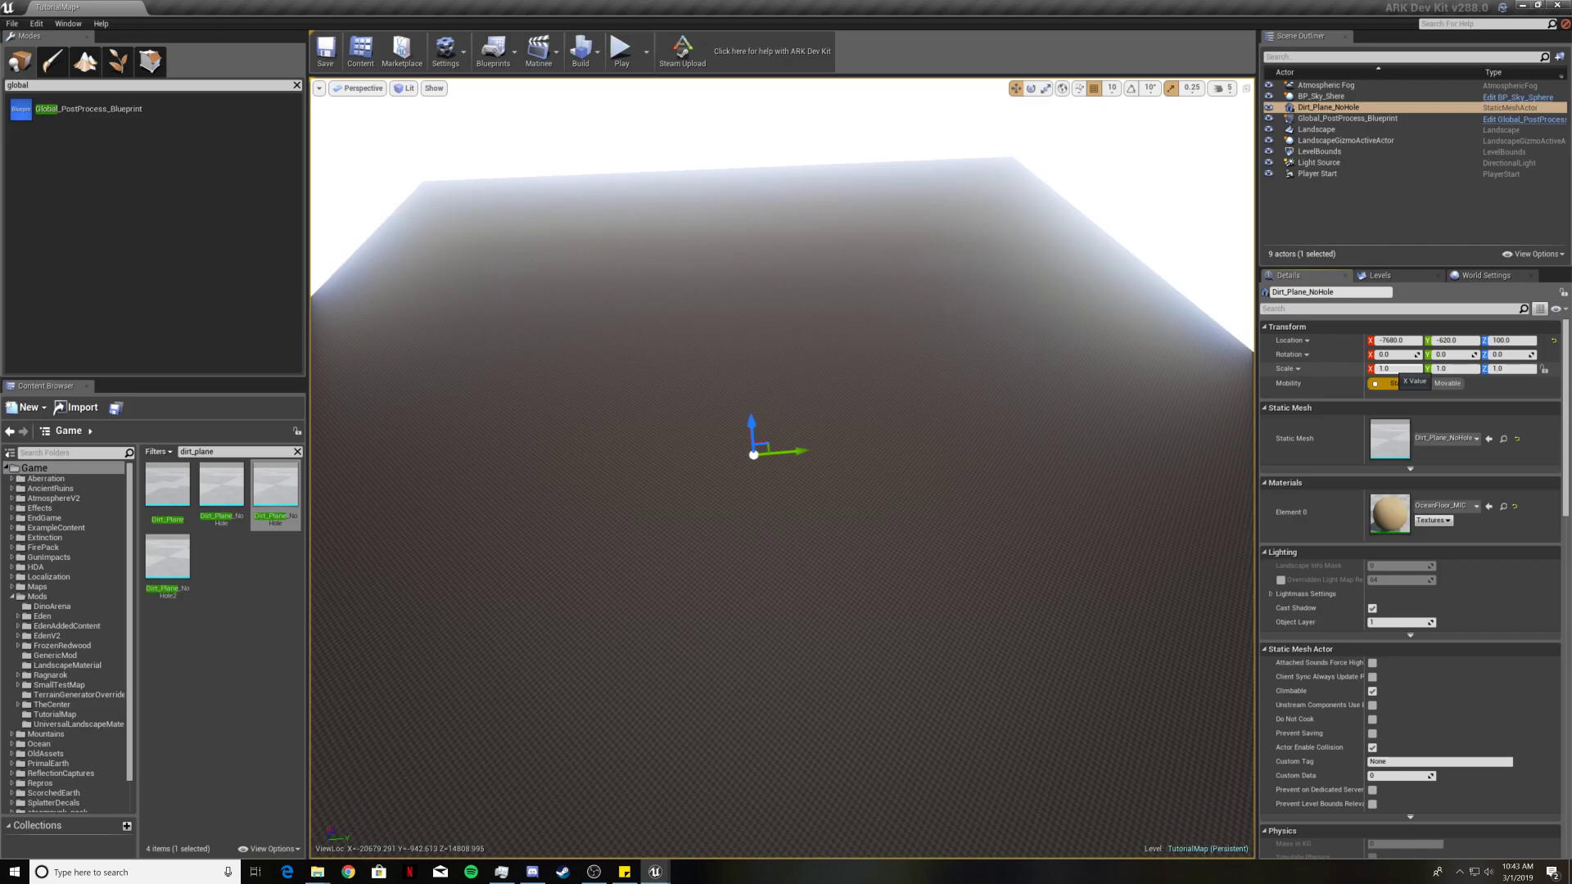
click(1388, 368)
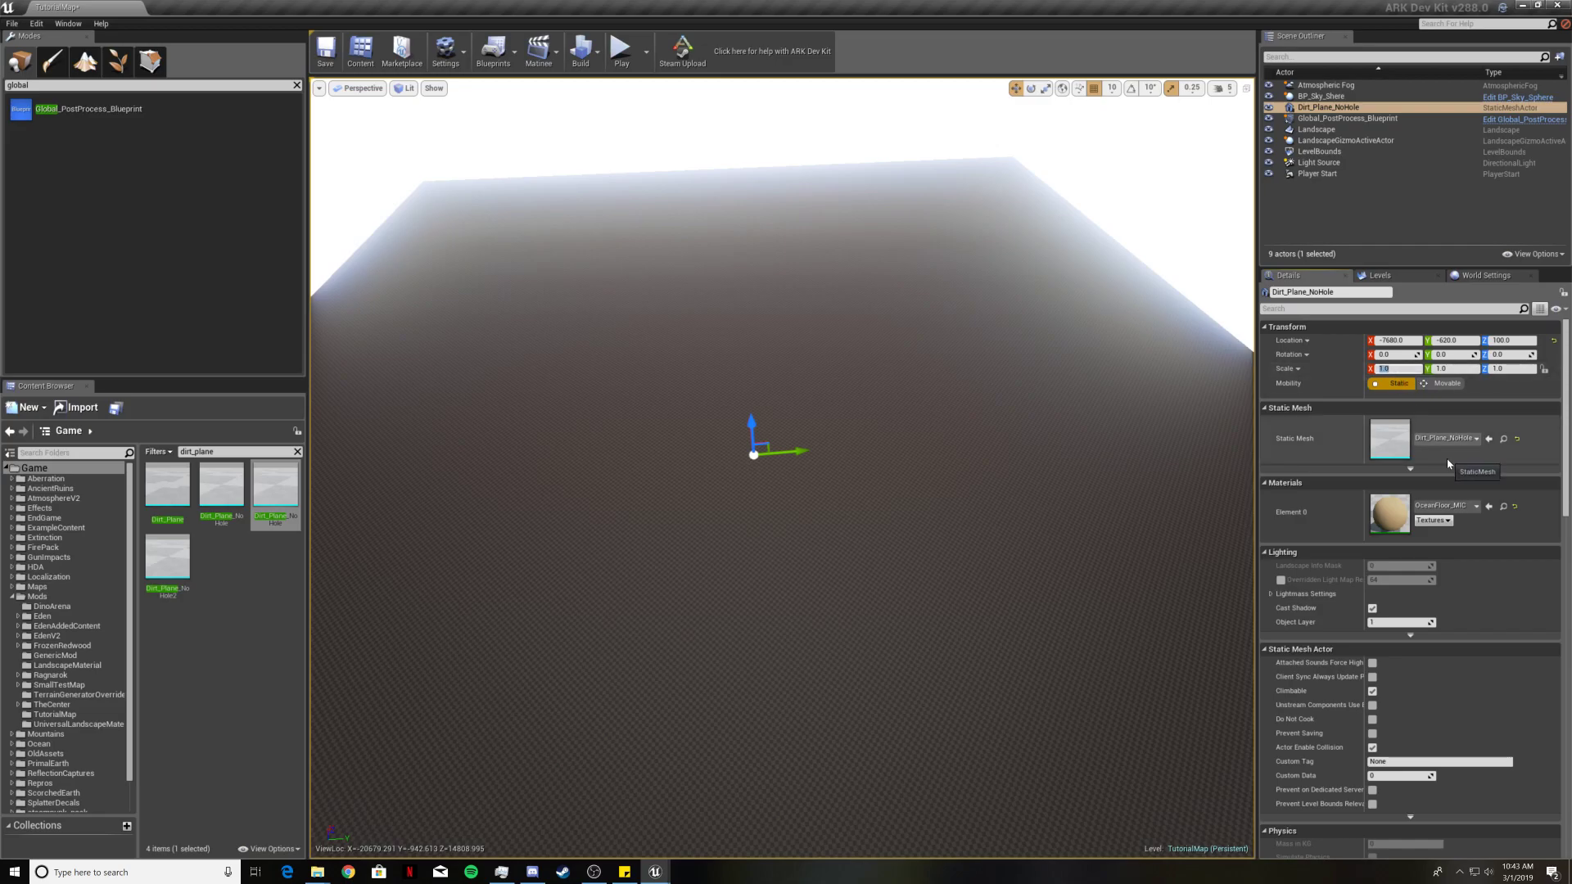
key(Tab)
click(1392, 355)
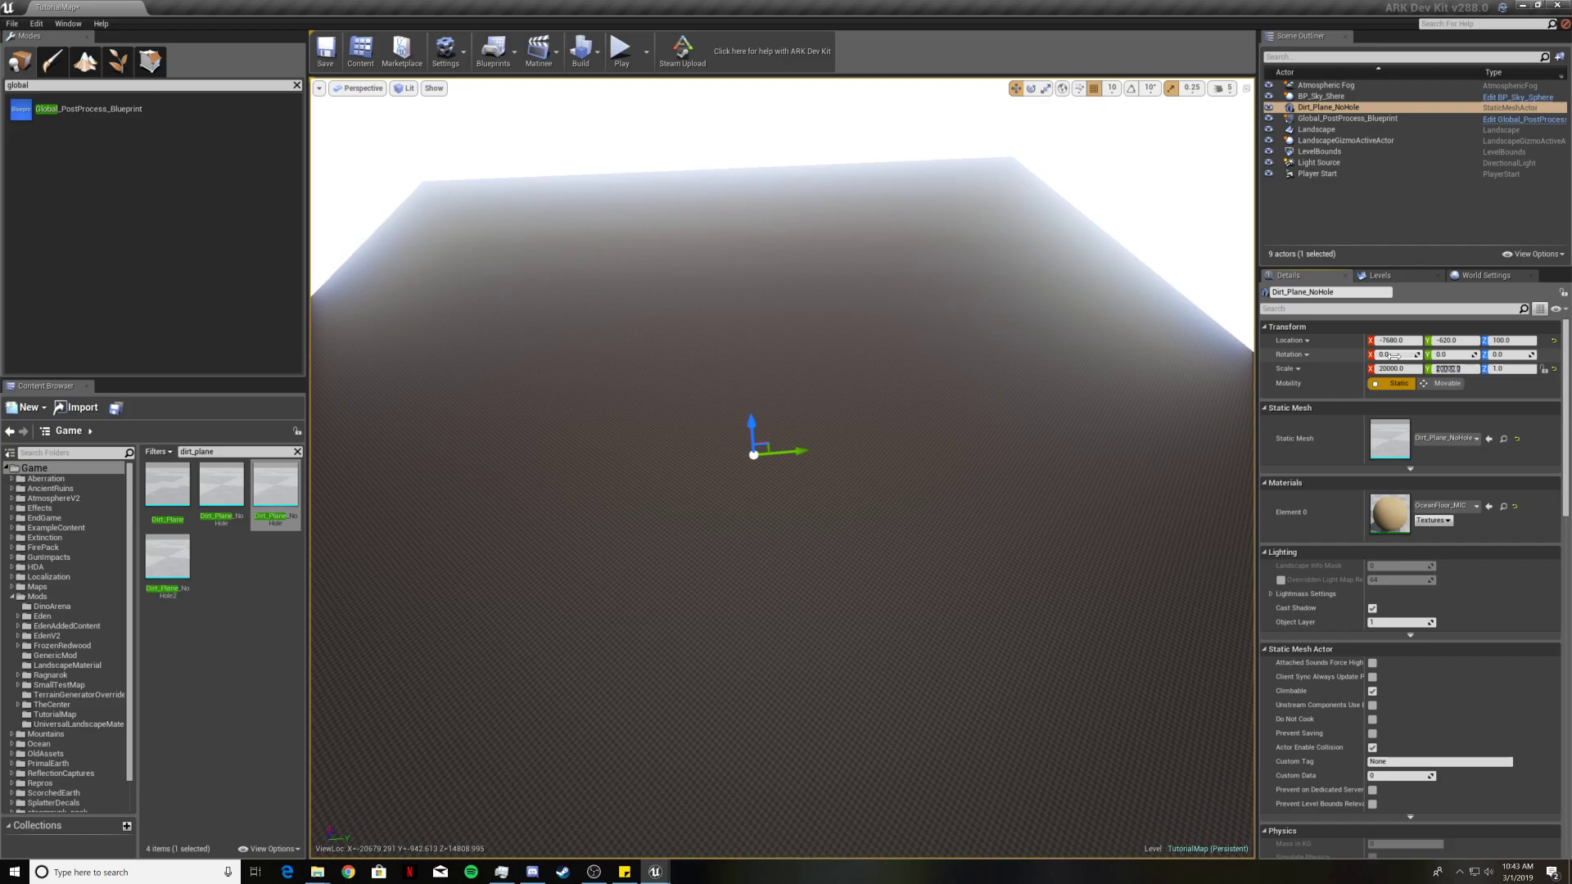
text(180)
key(Return)
Examine the enlarged dirt plane around the edges of the landscape from several angles.
key(a)
right_drag(982, 409, 1163, 397)
key(s)
key(s)
key(d)
key(w)
key(w)
key(w)
right_drag(769, 348, 1220, 316)
key(s)
right_drag(751, 315, 746, 295)
right_drag(944, 552, 945, 499)
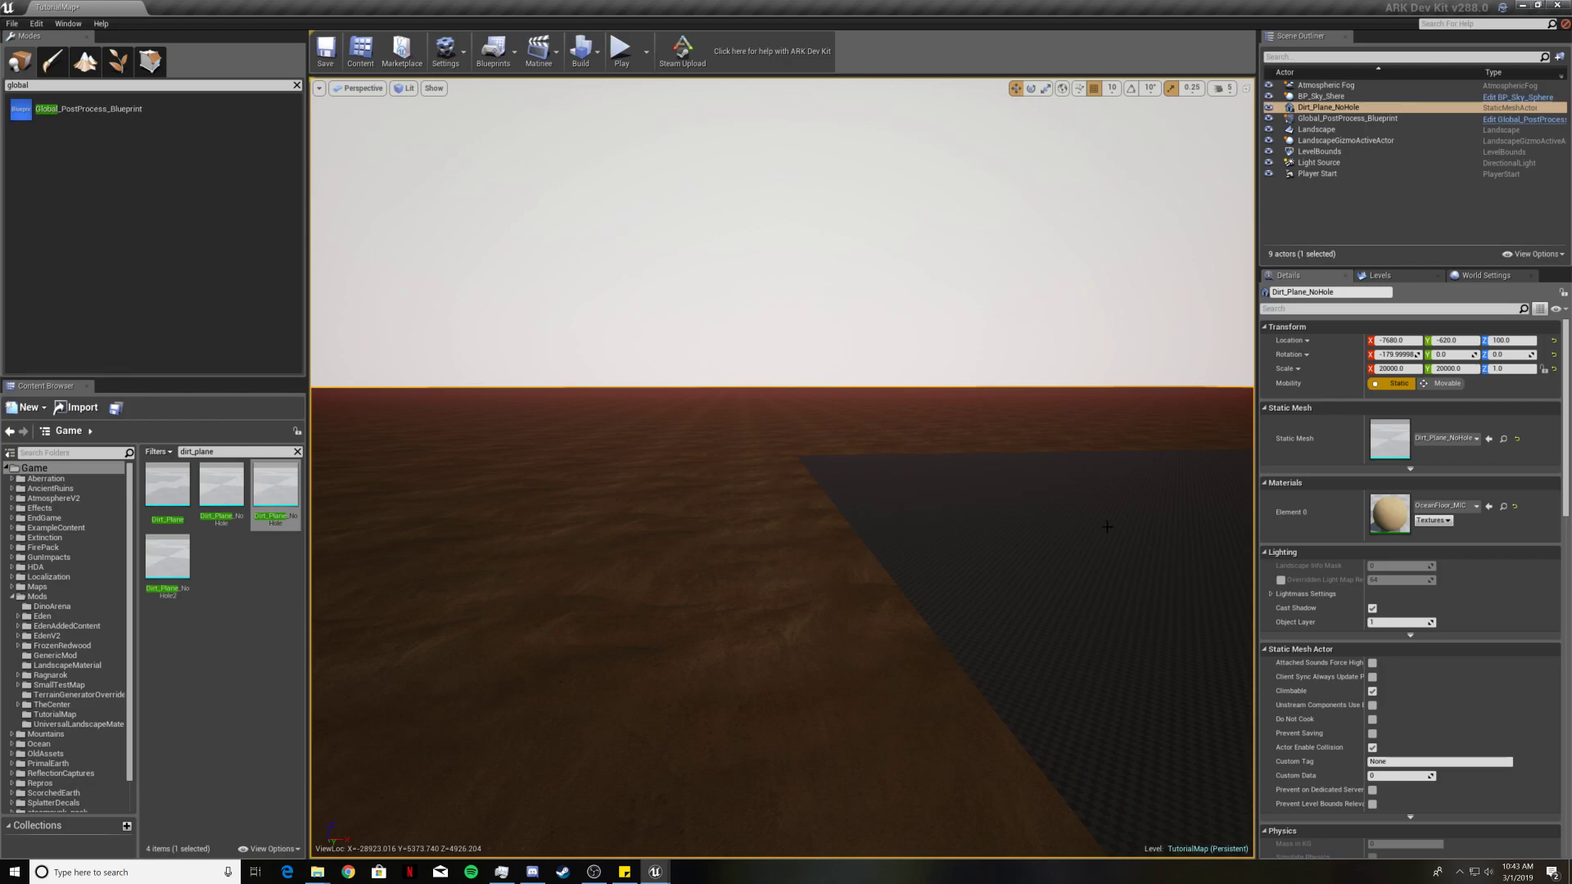
Lower the dirt plane beneath the landscape to a Z location of about -3690.
key(f)
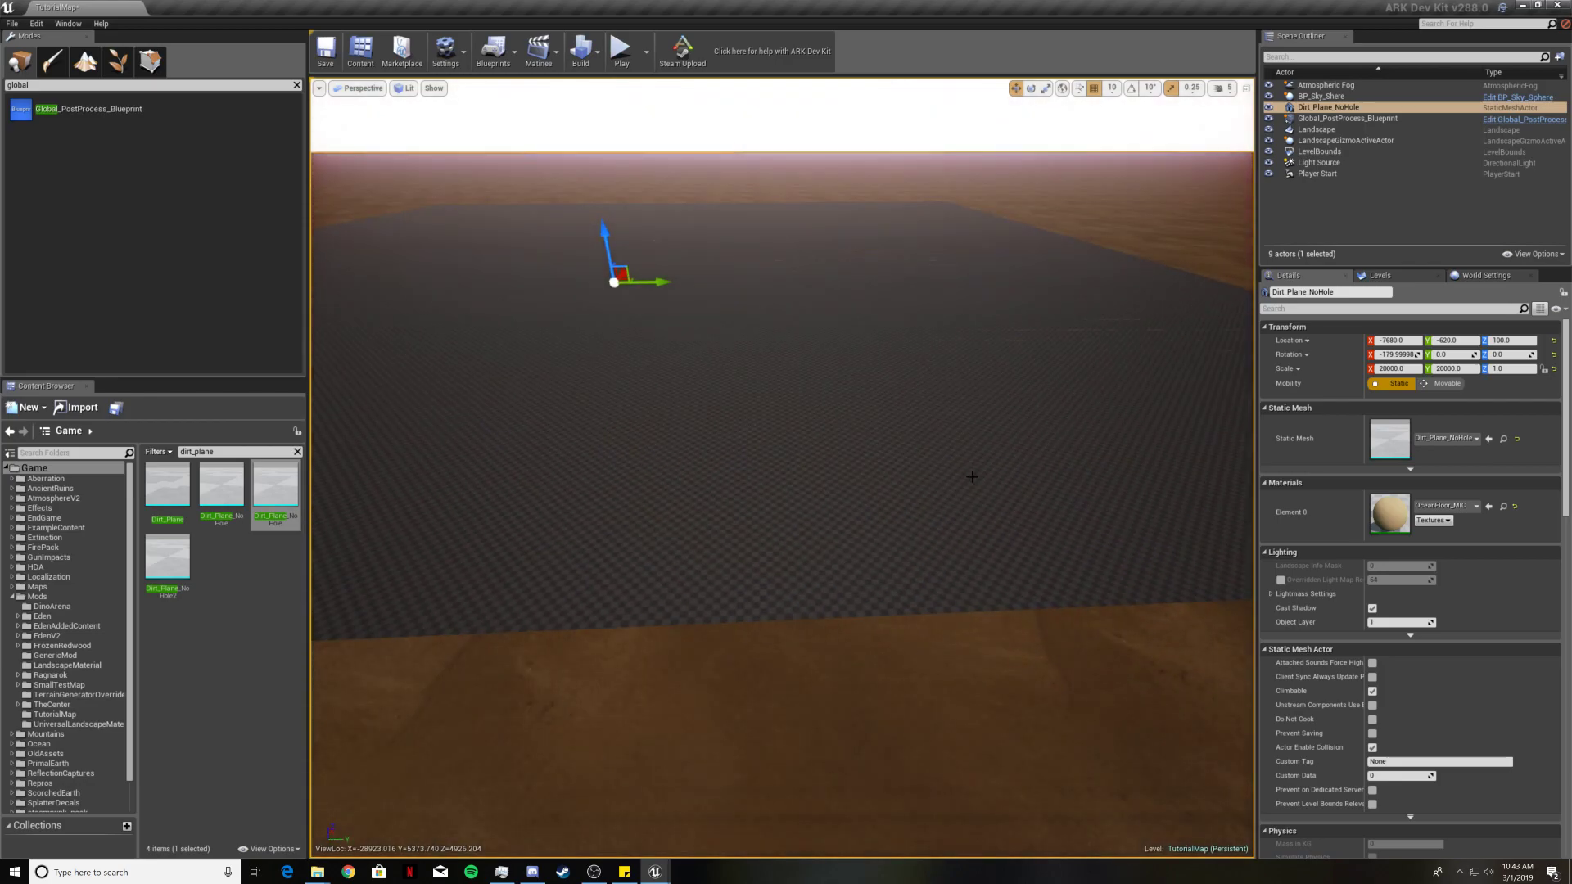
drag(603, 230, 614, 327)
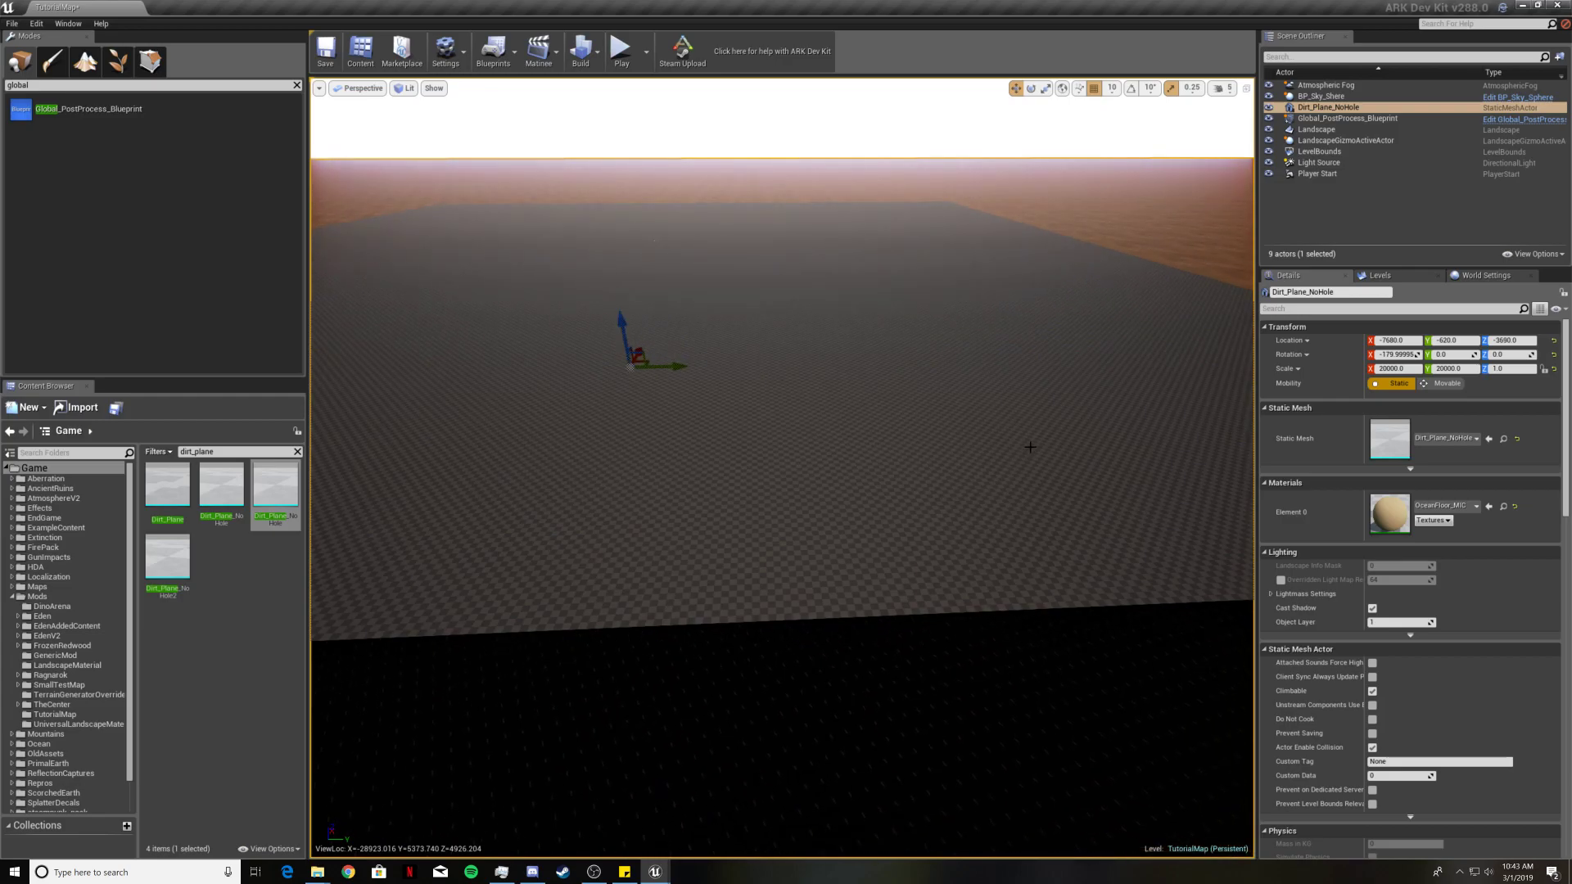
right_drag(1028, 445, 1043, 485)
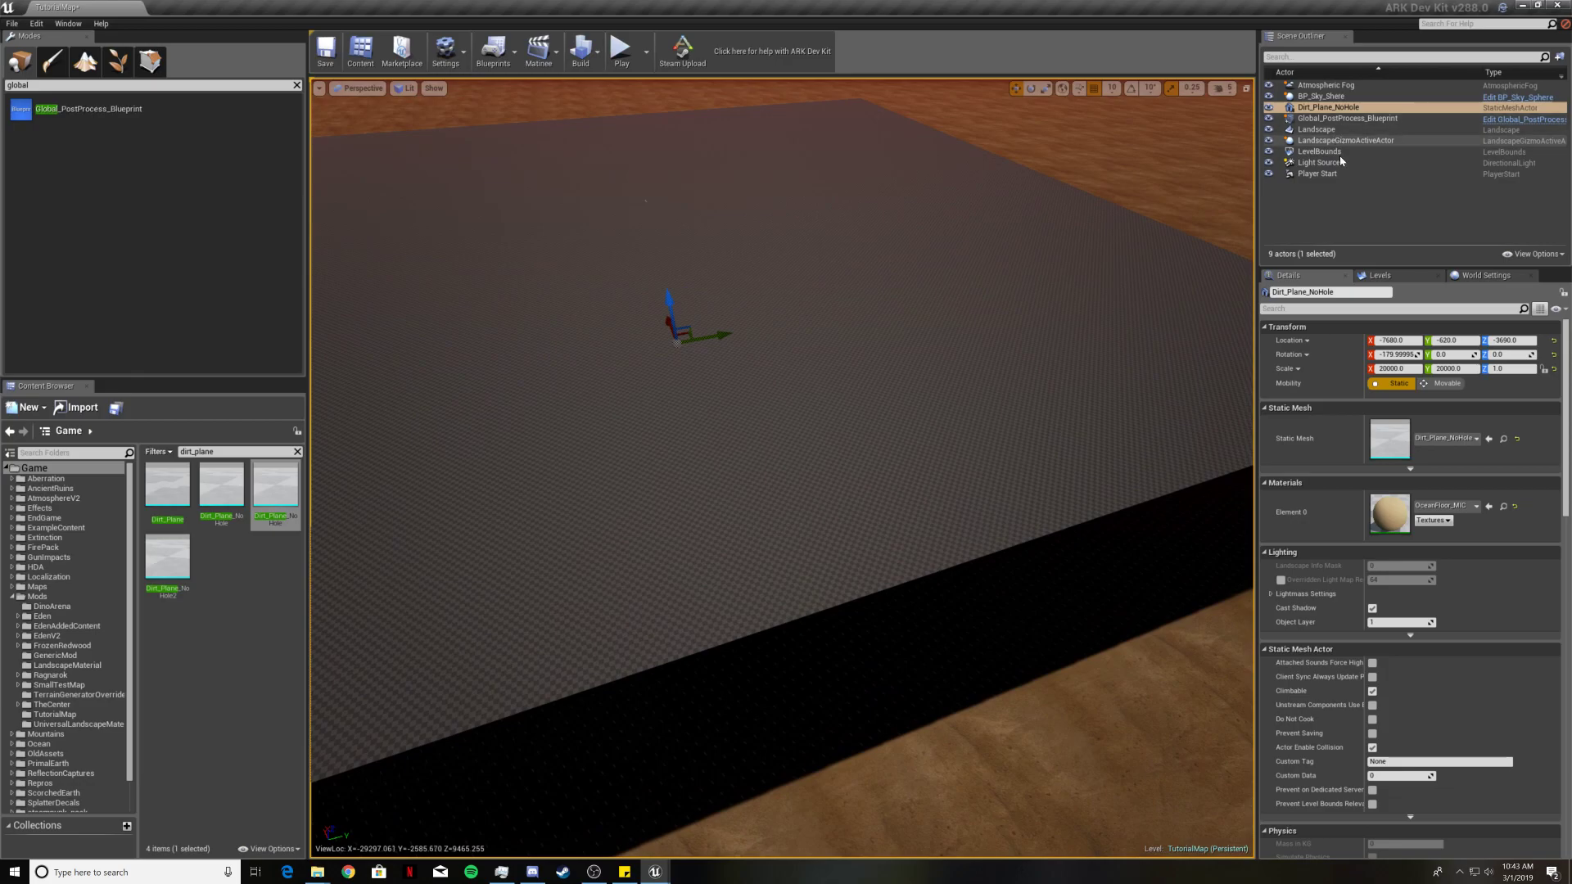
Make LandscapeSublevel the current level and switch to landscape editing.
click(1366, 224)
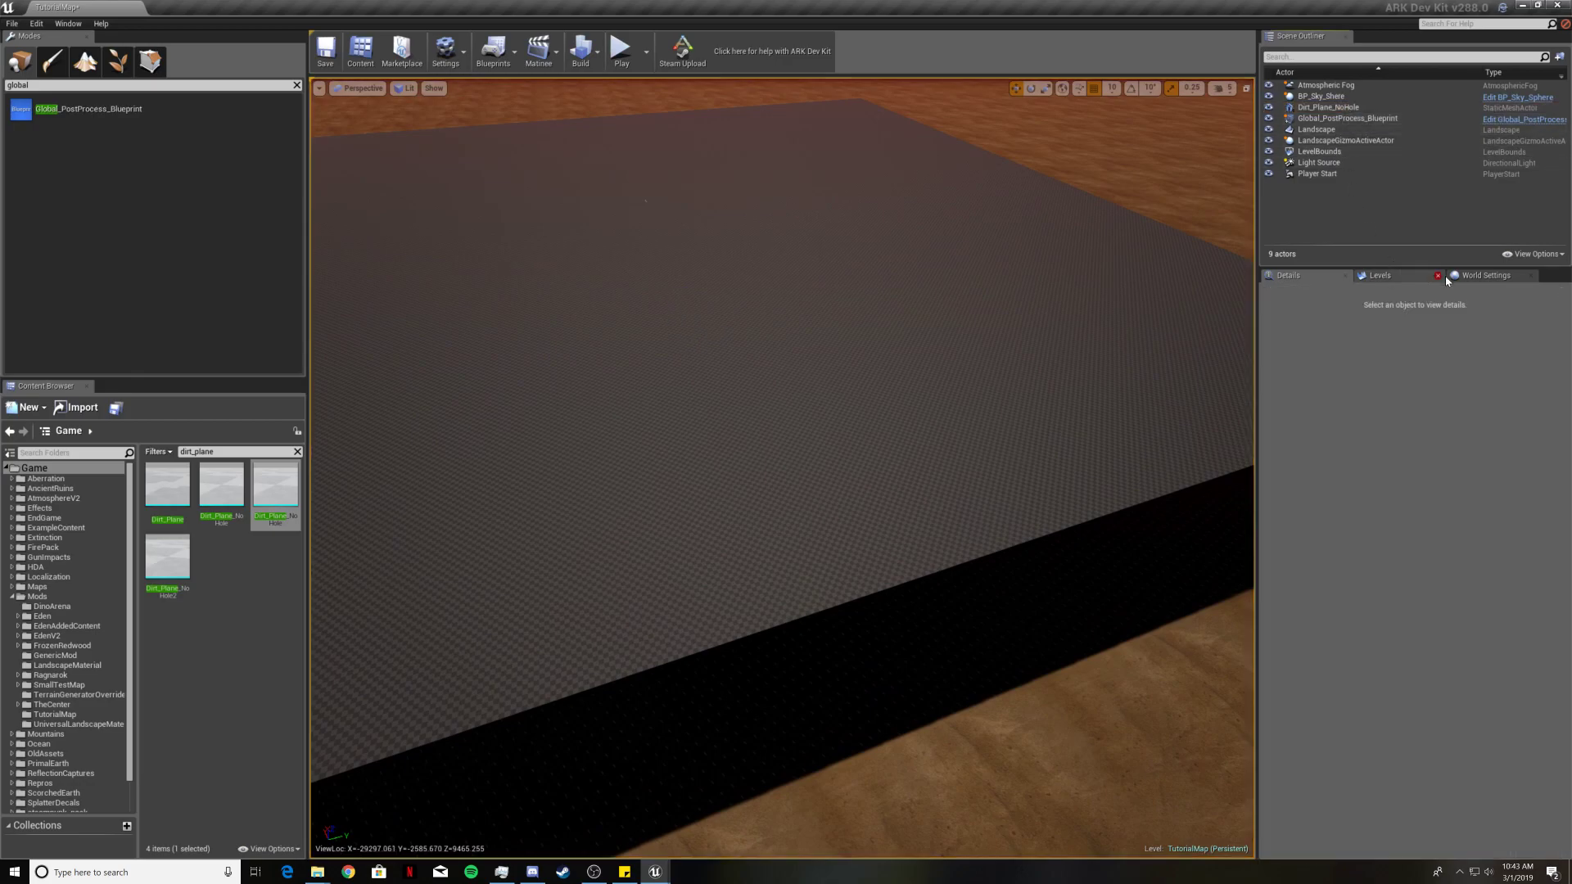
click(1395, 277)
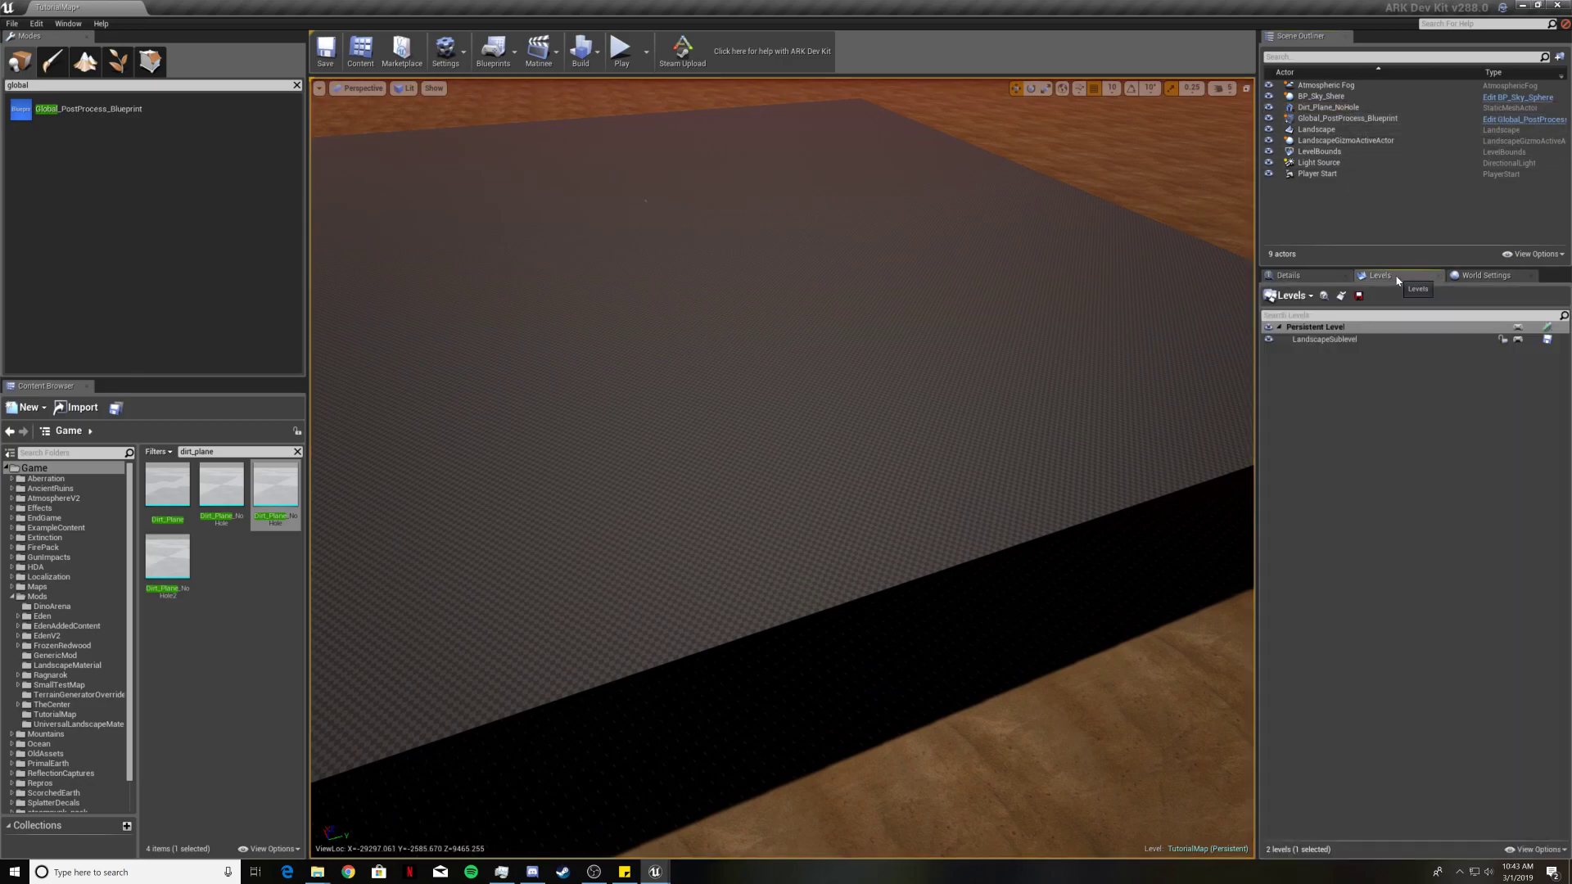
double_click(1347, 339)
right_drag(1074, 357, 968, 377)
key(w)
right_drag(786, 426, 786, 377)
click(83, 70)
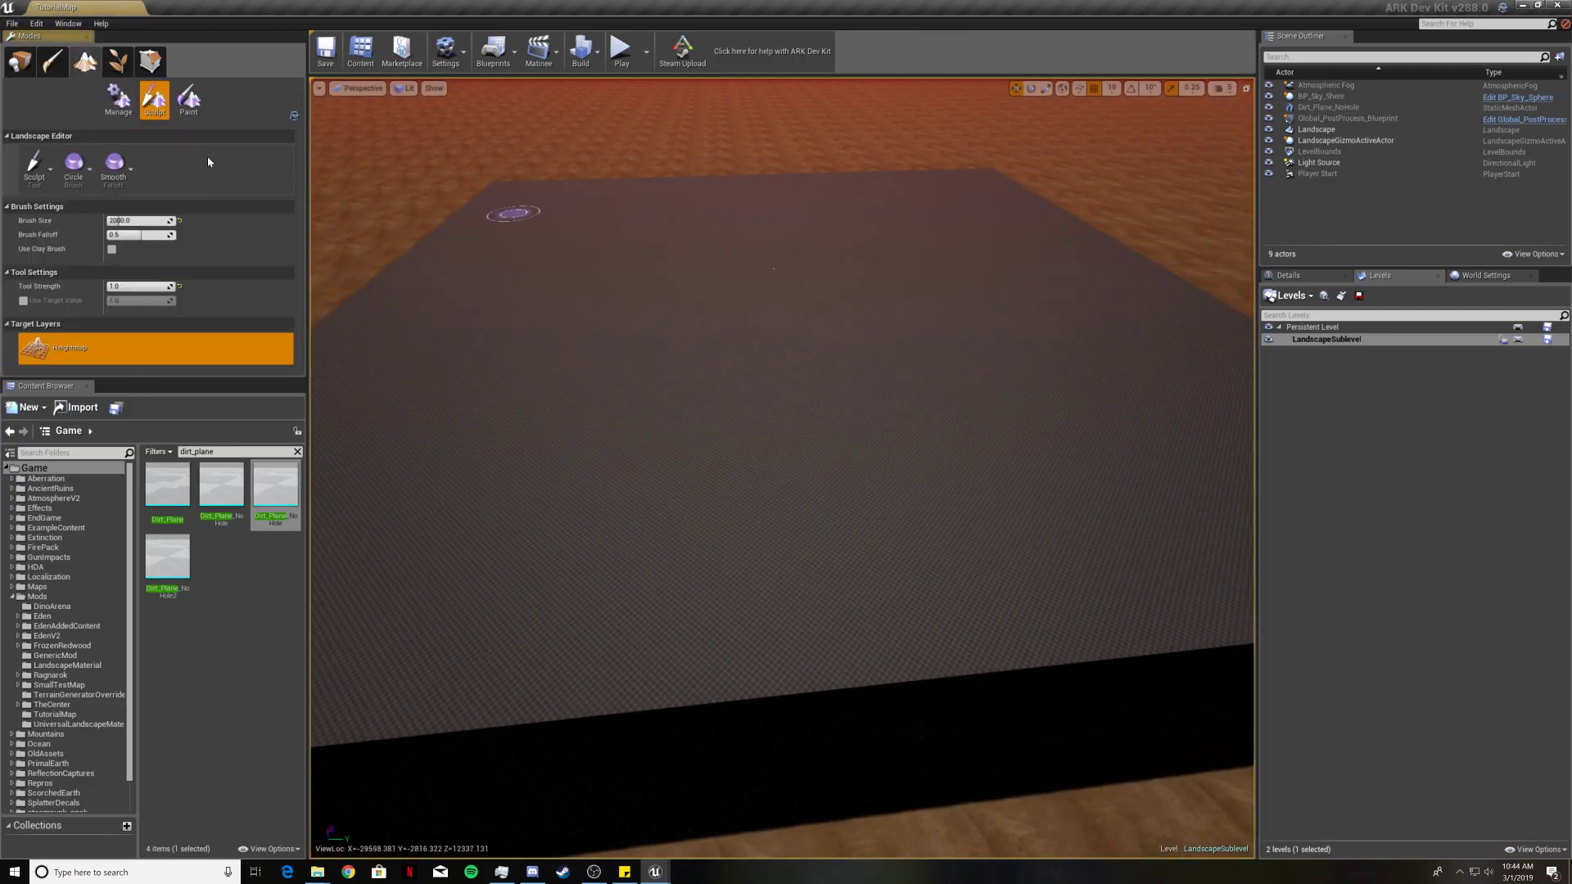
Assign the PrimalEarth Shared_Grass_01_LayerInfo asset to the Shared_Grass_01 paint layer.
click(191, 101)
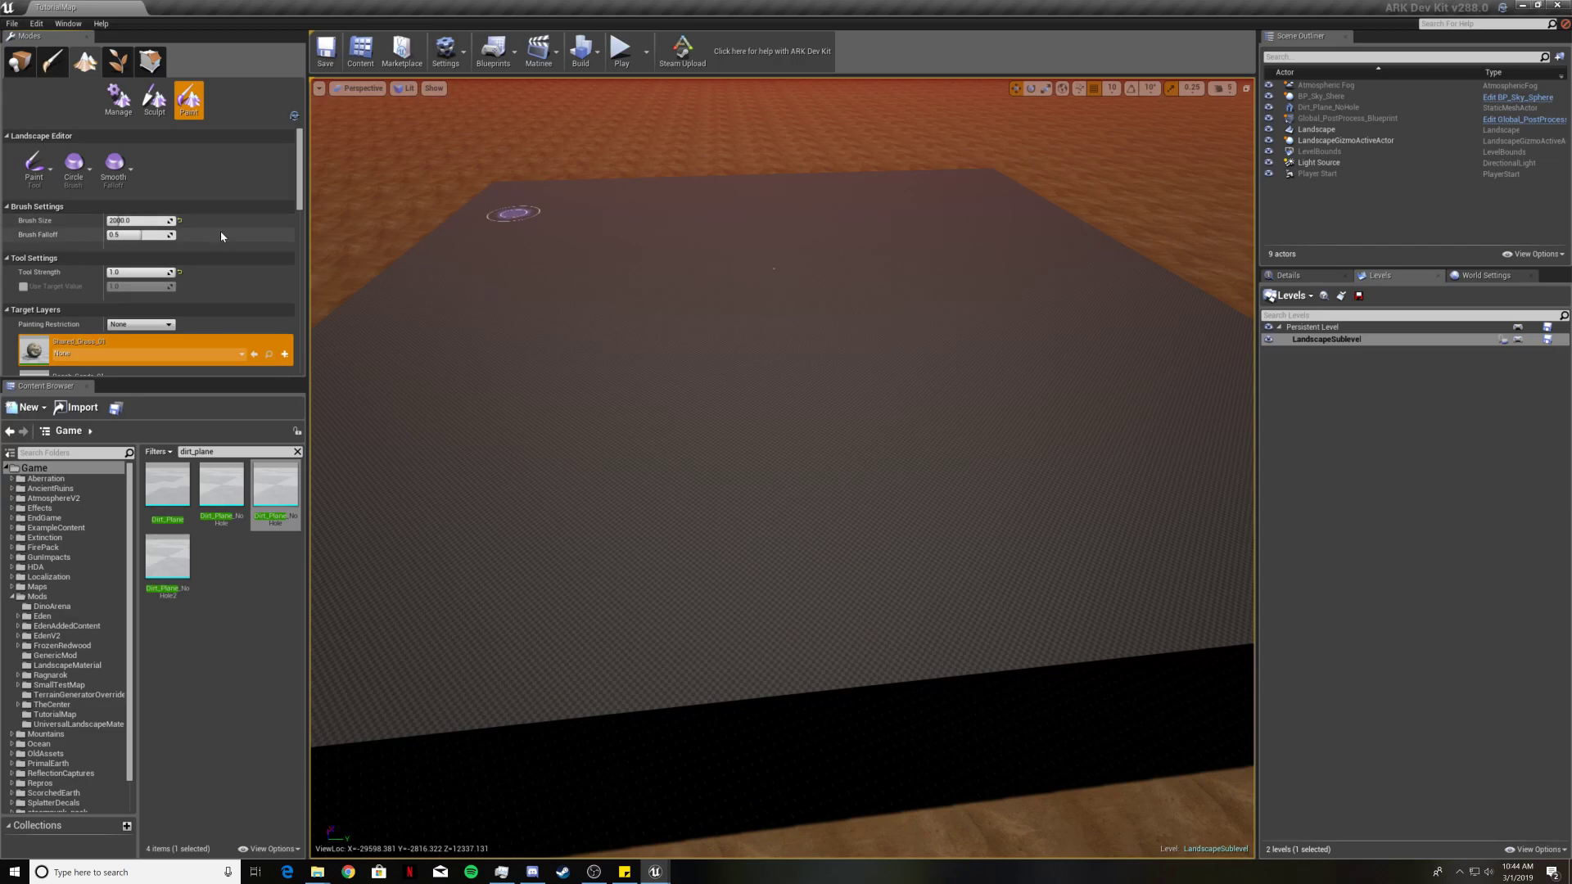
scroll(194, 246, down, 6)
scroll(178, 237, down, 5)
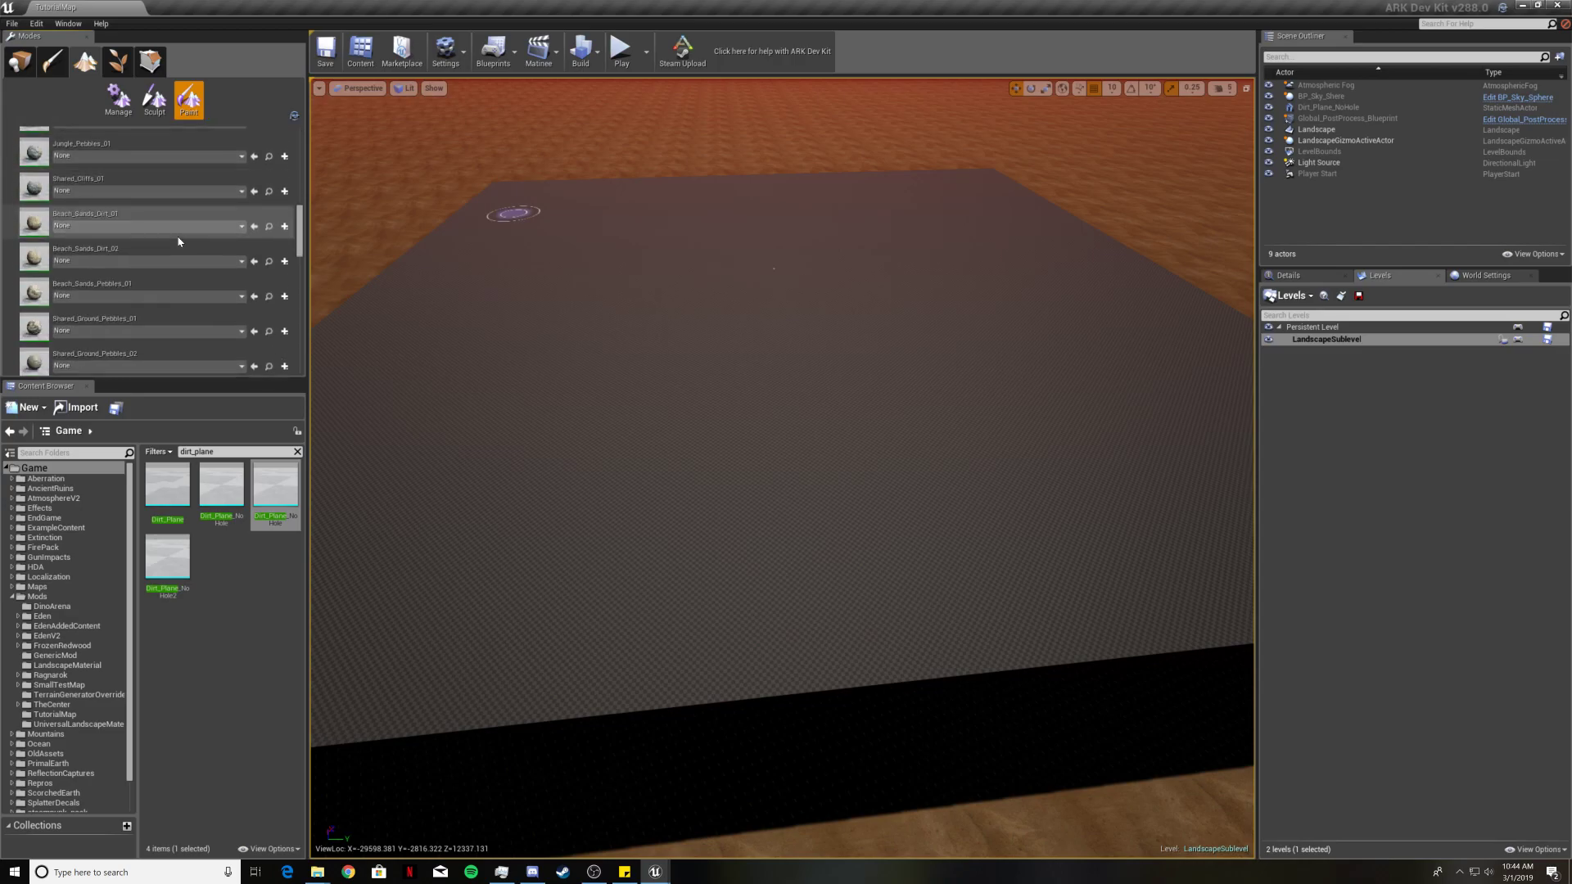
scroll(175, 244, up, 10)
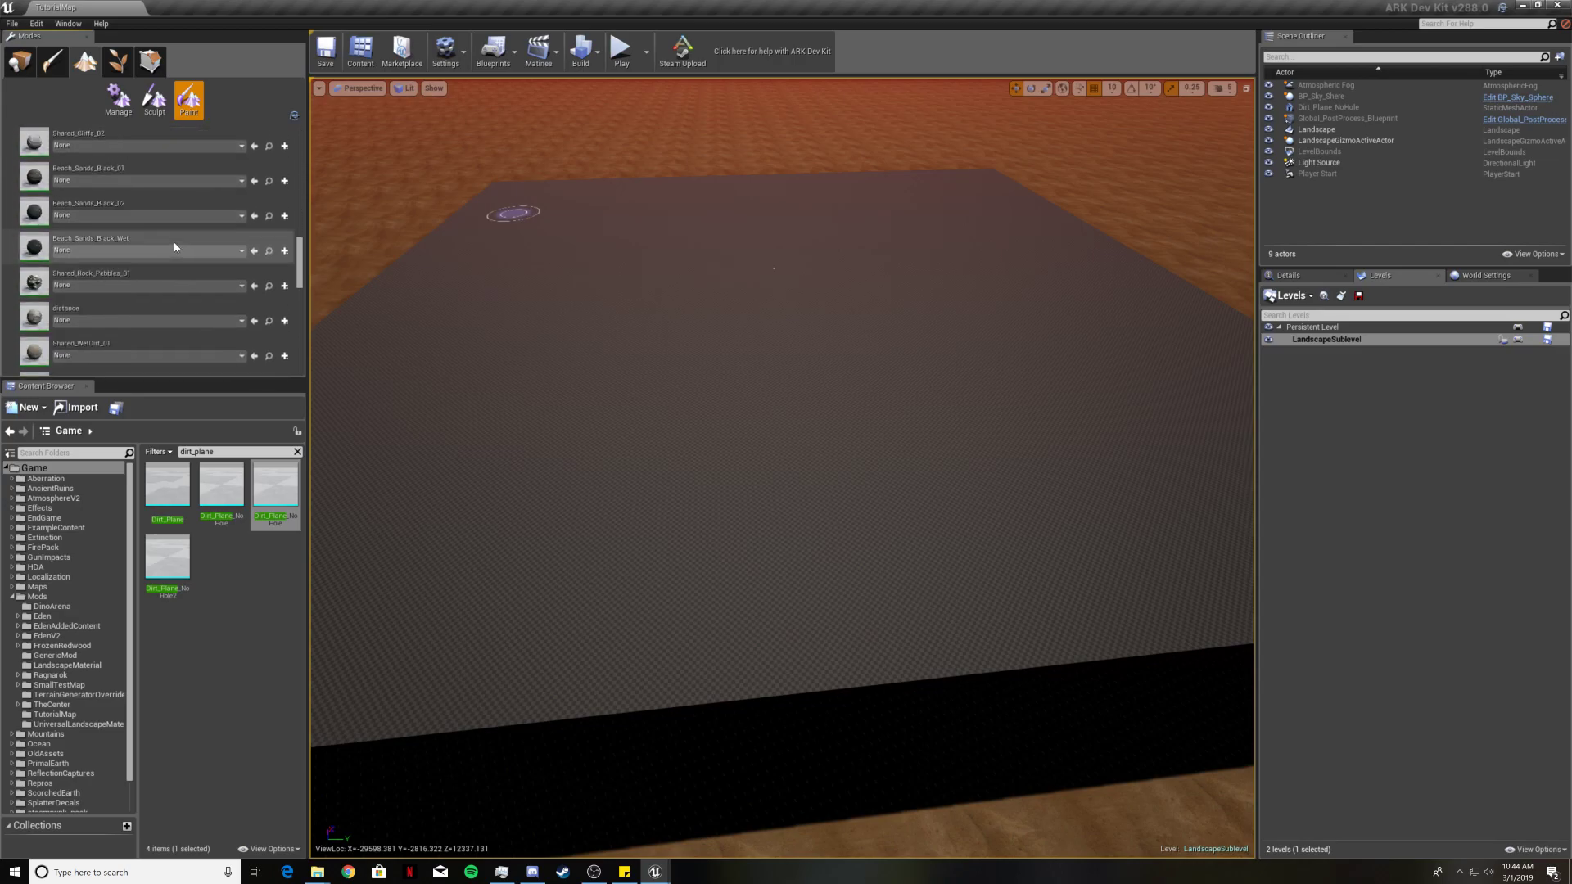
scroll(156, 246, down, 2)
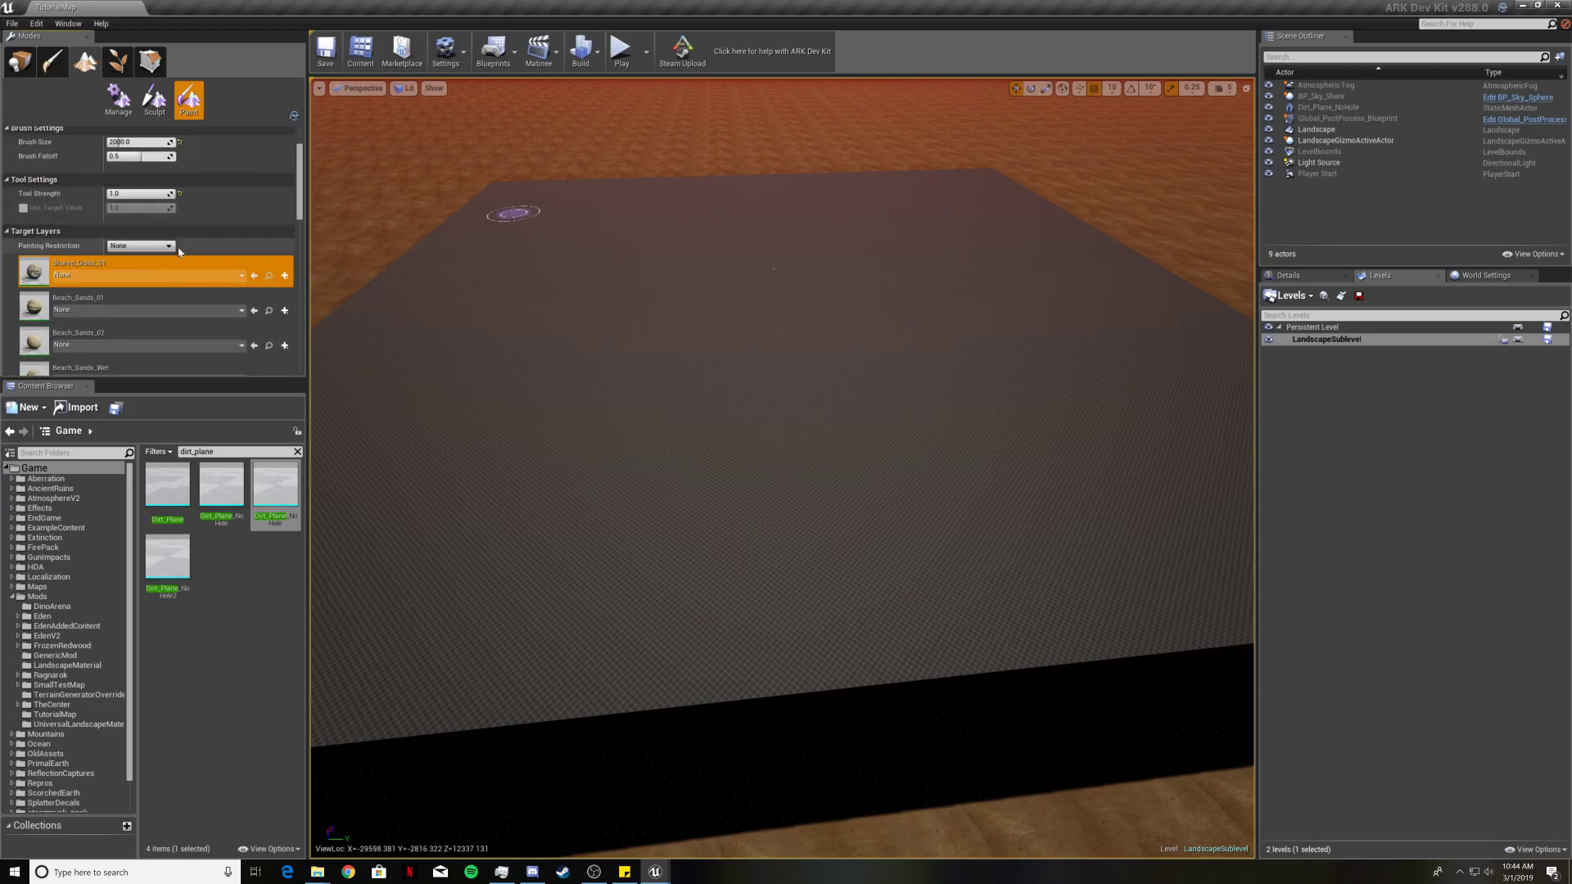
click(114, 277)
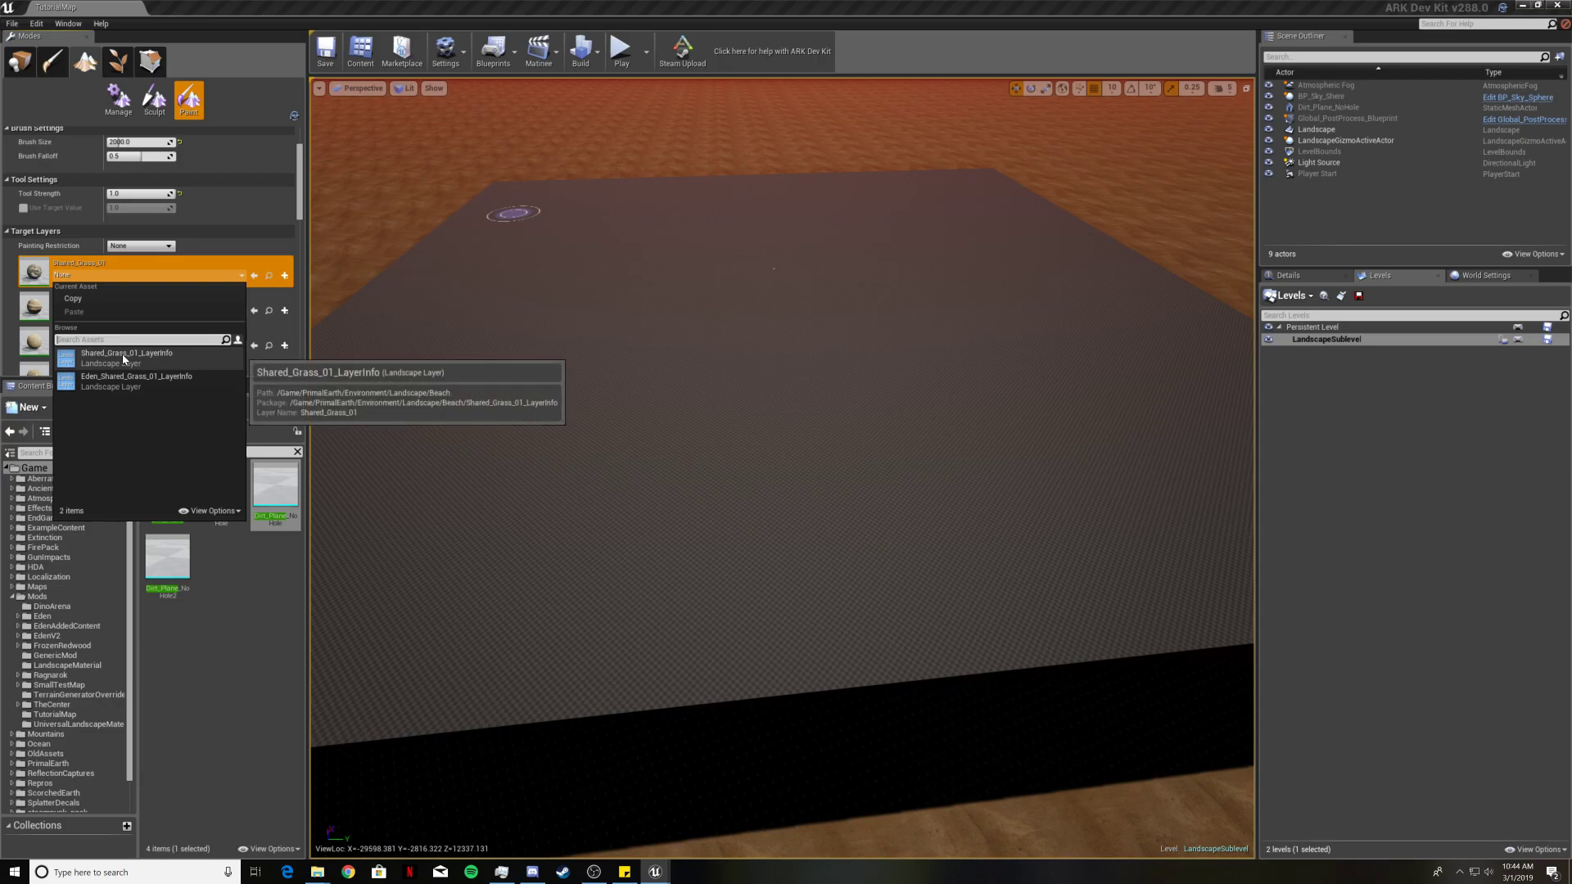
click(236, 284)
click(238, 284)
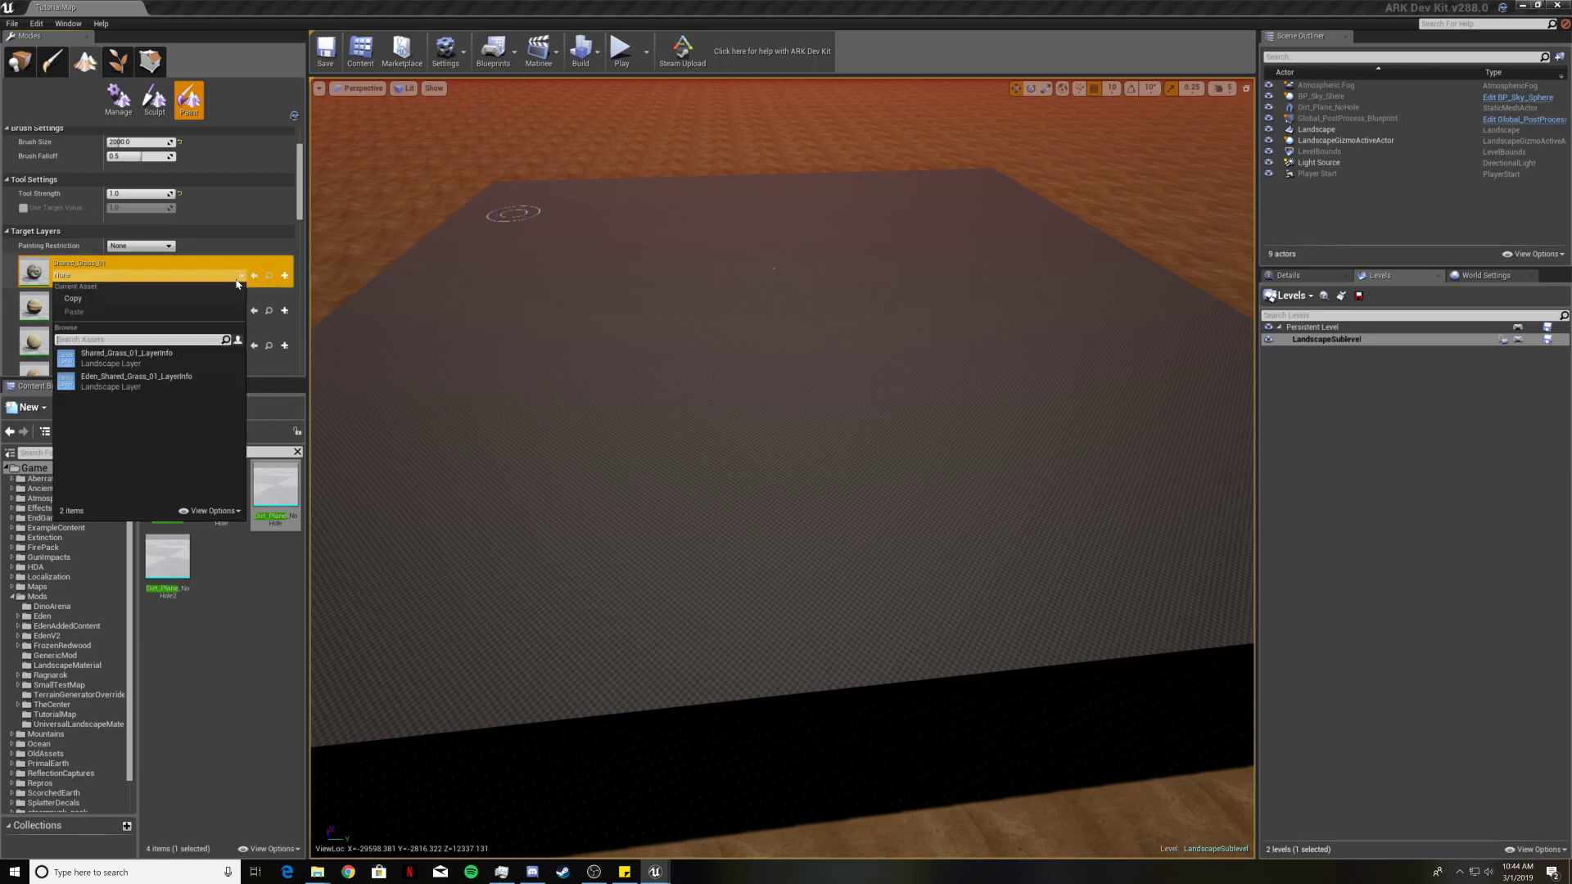
click(151, 357)
Set the brush size to 5000 and paint the Shared_Grass_01 layer over the whole landscape out to its edges.
mouse_move(695, 324)
right_down()
mouse_move(681, 199)
mouse_move(662, 205)
mouse_move(661, 239)
mouse_move(721, 339)
right_up()
key(w)
key(d)
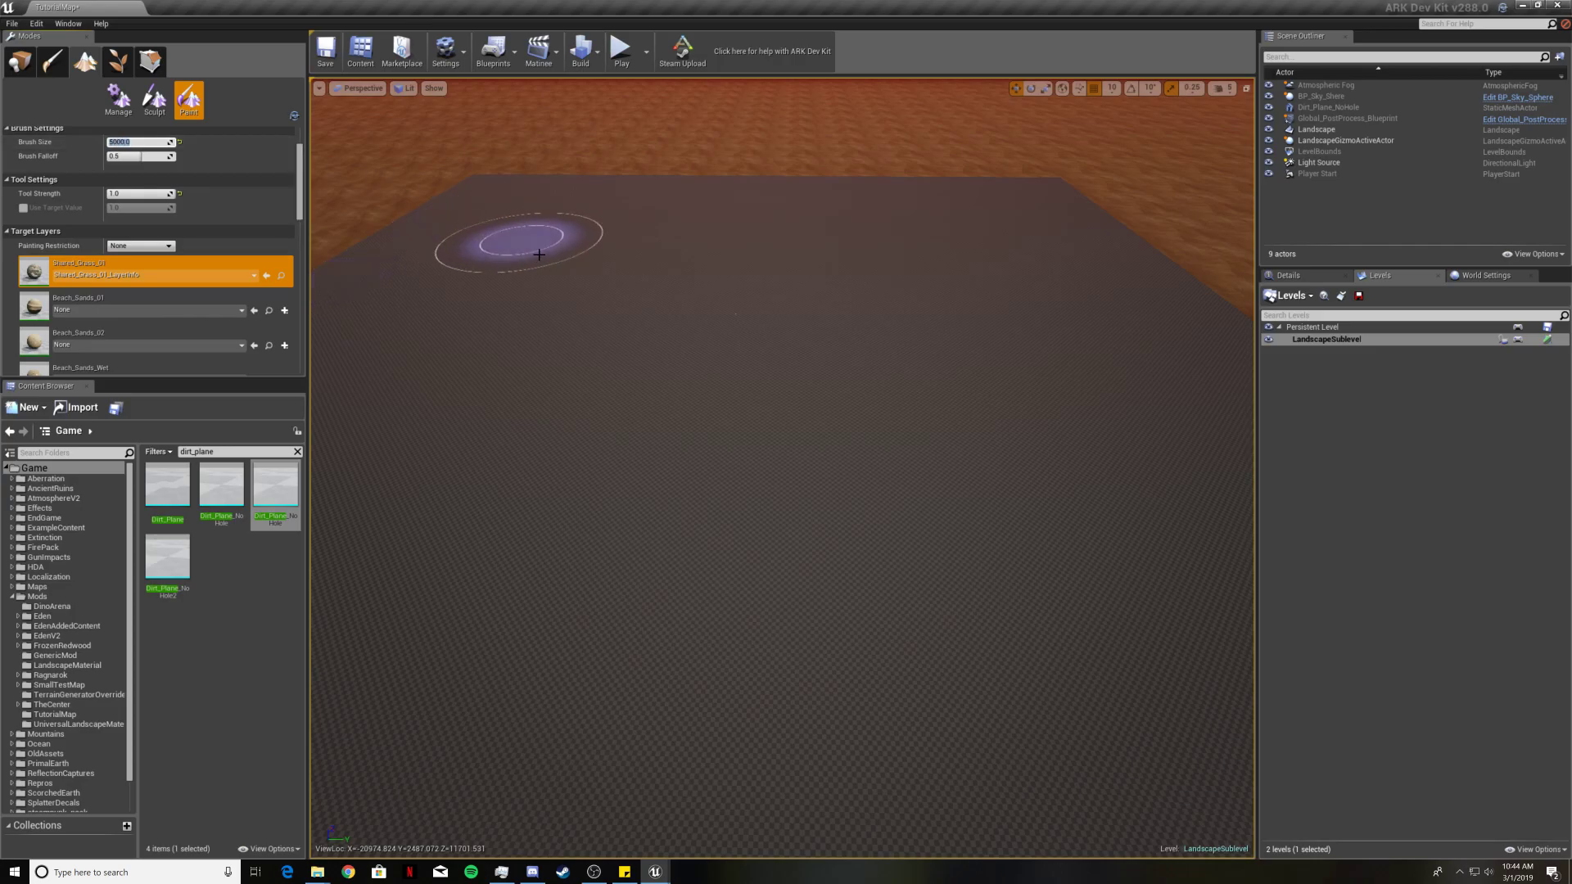
key(s)
mouse_move(654, 505)
right_down()
mouse_move(654, 647)
mouse_move(693, 658)
right_up()
mouse_move(654, 506)
mouse_down()
mouse_move(639, 562)
mouse_move(1011, 515)
mouse_move(1176, 456)
mouse_move(991, 337)
mouse_move(723, 386)
mouse_move(449, 337)
mouse_move(912, 218)
mouse_move(1133, 186)
mouse_move(1204, 404)
mouse_move(940, 106)
mouse_move(368, 183)
mouse_move(366, 568)
mouse_move(614, 614)
mouse_move(1116, 546)
mouse_up()
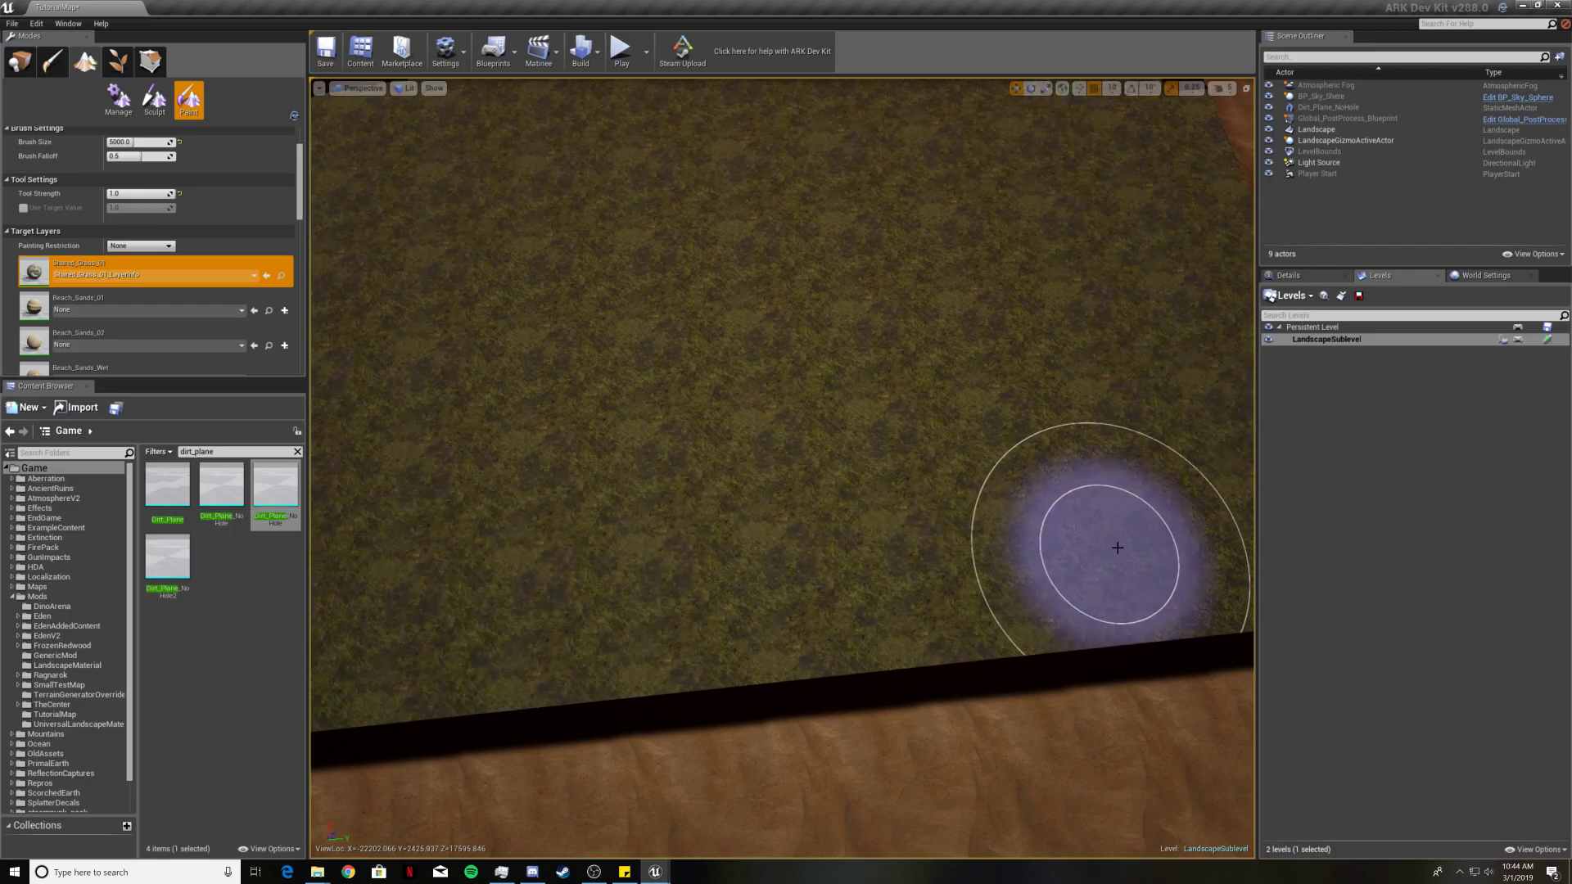
key(a)
mouse_move(1115, 547)
right_down()
mouse_move(1040, 536)
mouse_move(1005, 487)
right_up()
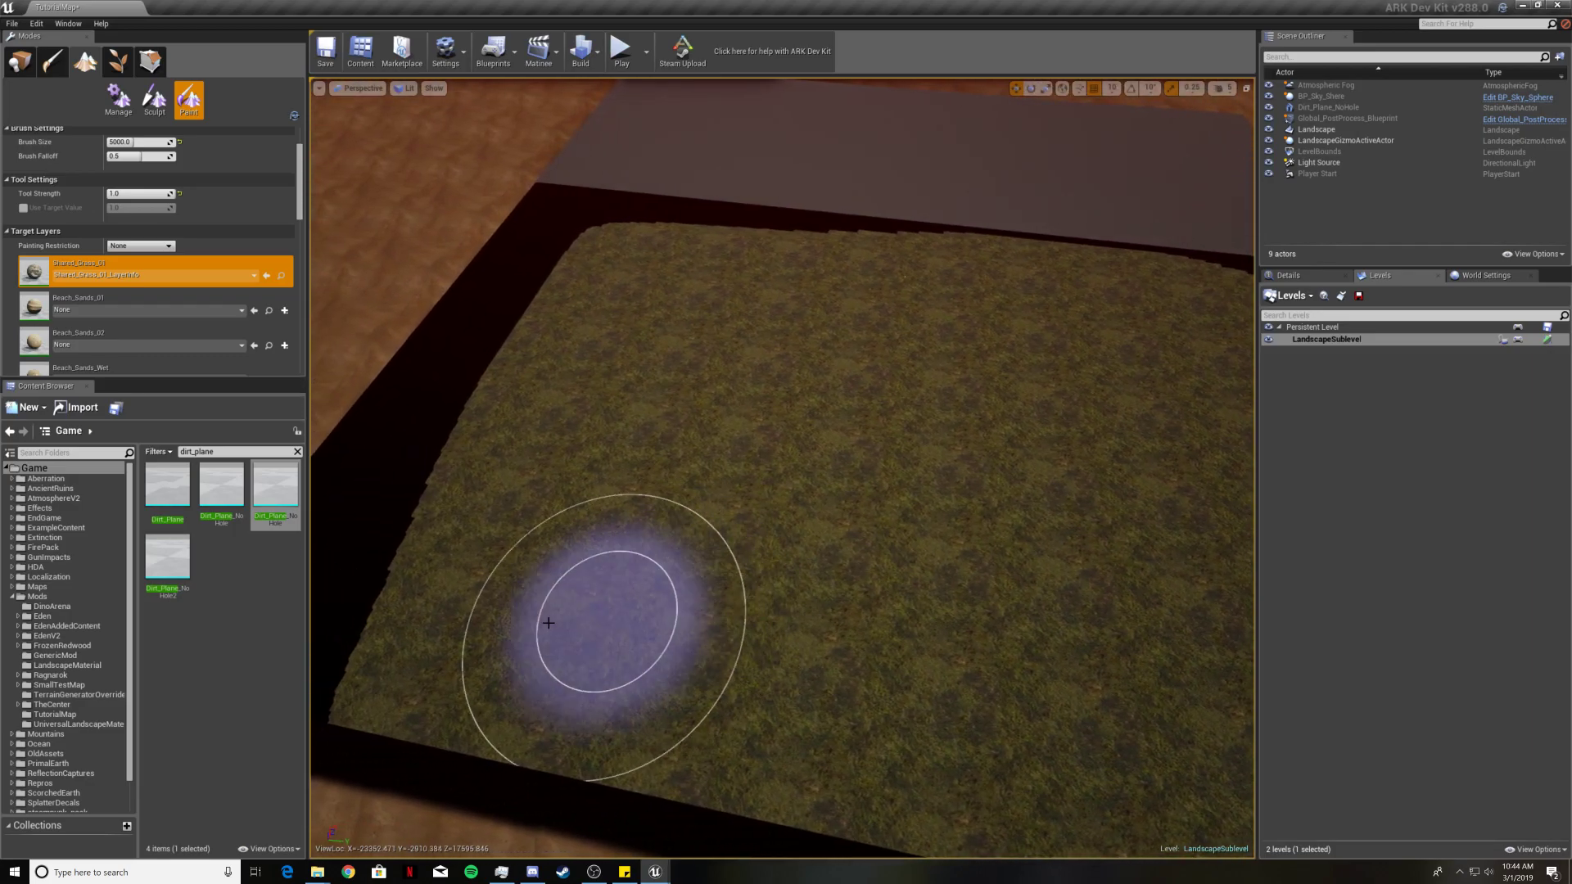
mouse_move(548, 621)
mouse_down()
mouse_move(365, 485)
mouse_move(705, 217)
mouse_move(1158, 263)
mouse_move(1098, 267)
mouse_move(709, 170)
mouse_up()
right_drag(727, 210, 747, 252)
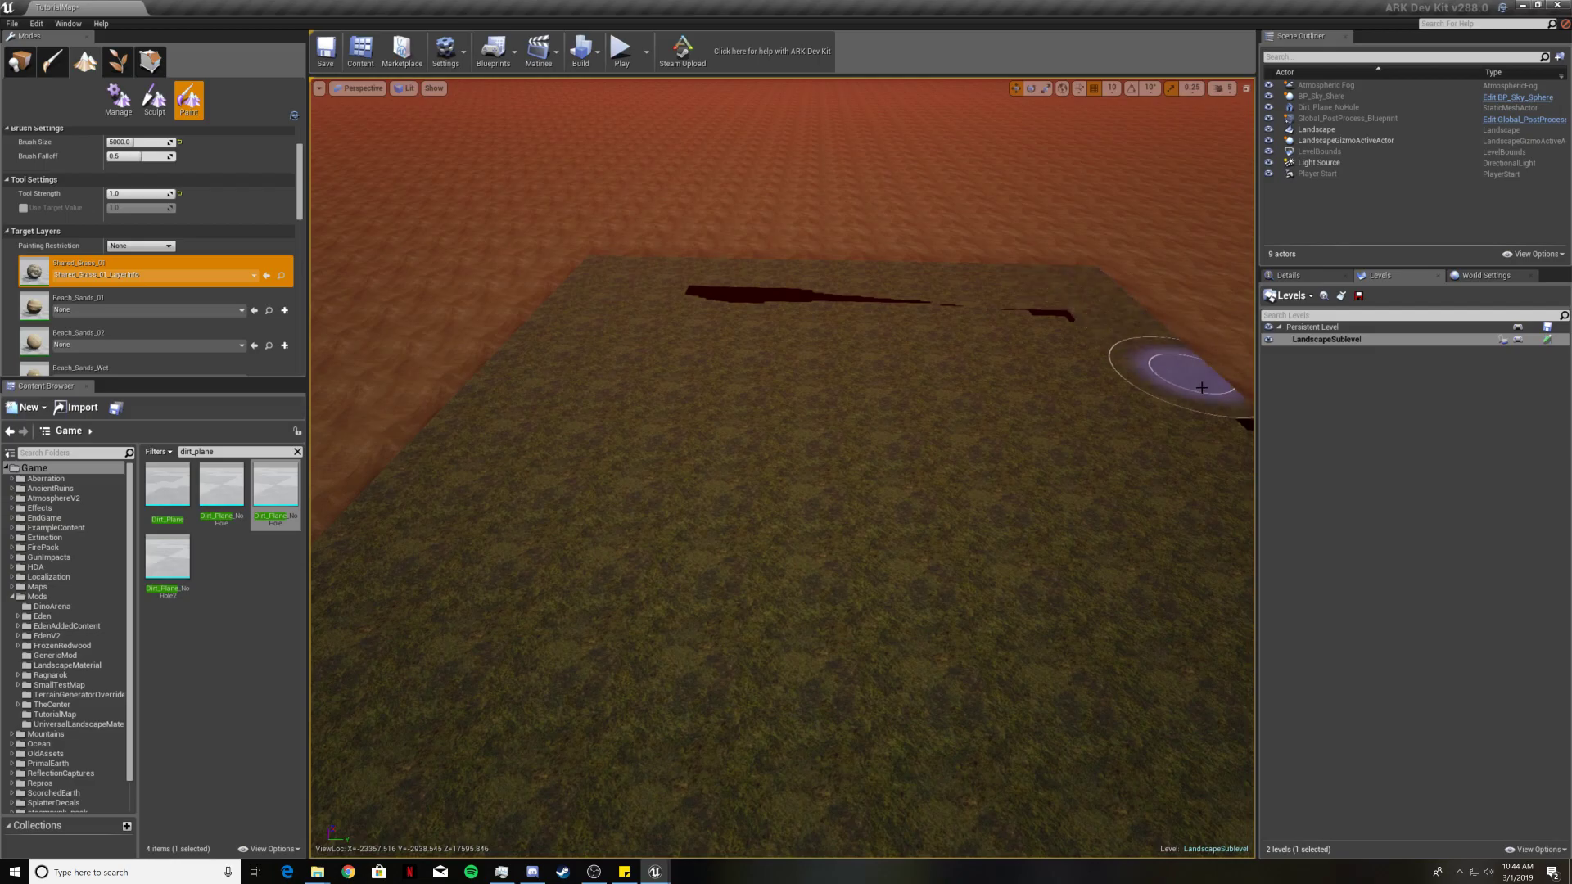
right_drag(672, 291, 737, 295)
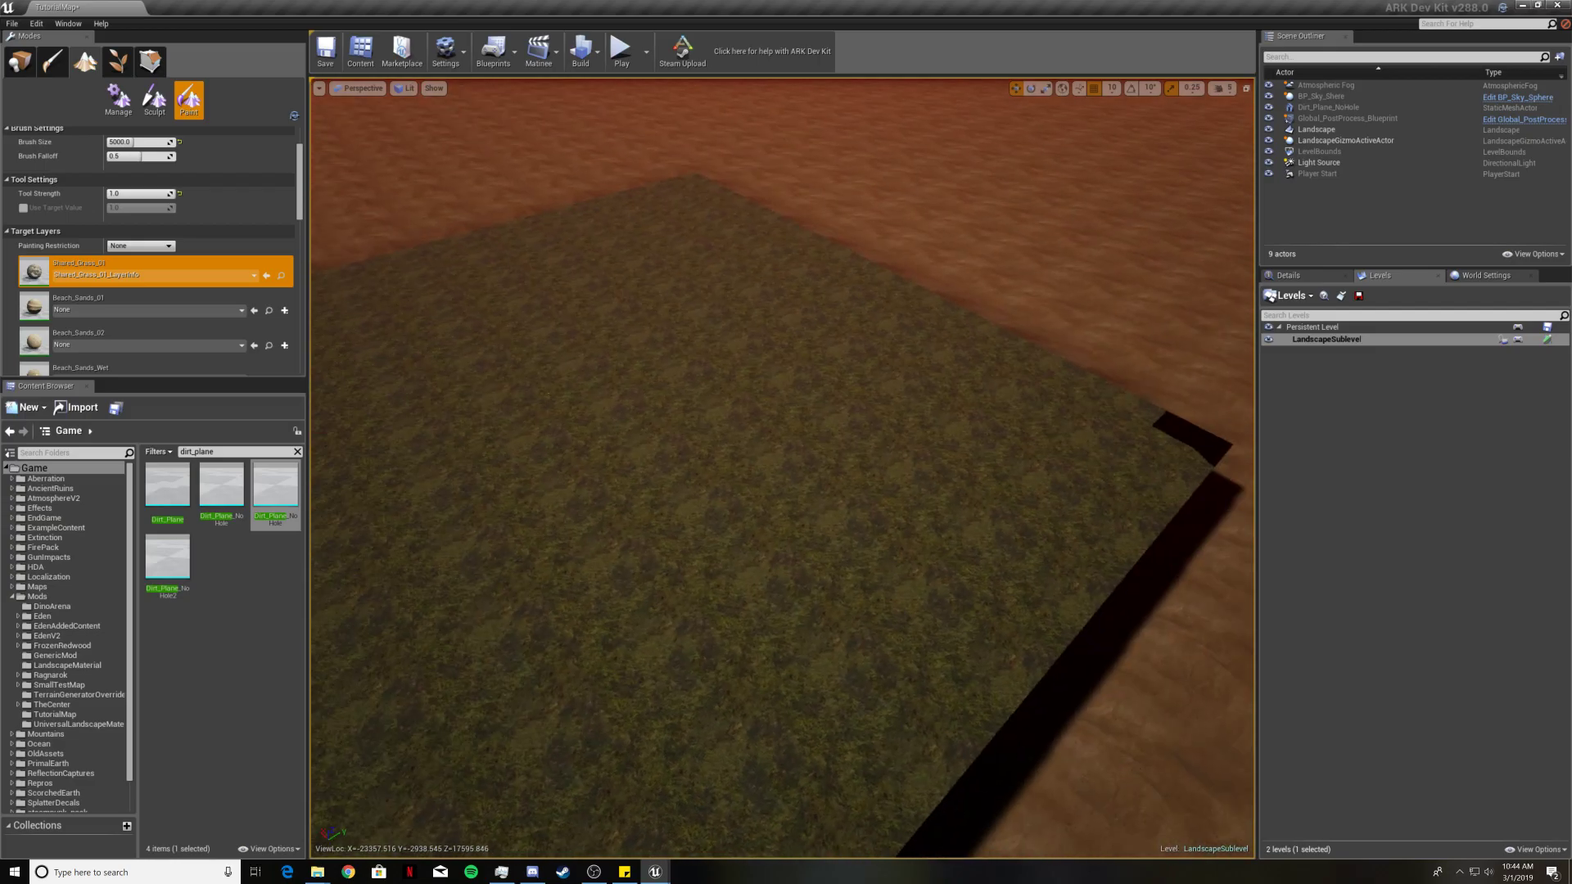
mouse_move(1011, 426)
right_down()
mouse_move(737, 426)
mouse_move(826, 344)
mouse_move(900, 459)
mouse_move(983, 483)
mouse_move(957, 491)
right_up()
right_drag(782, 467, 798, 401)
right_drag(917, 410, 893, 377)
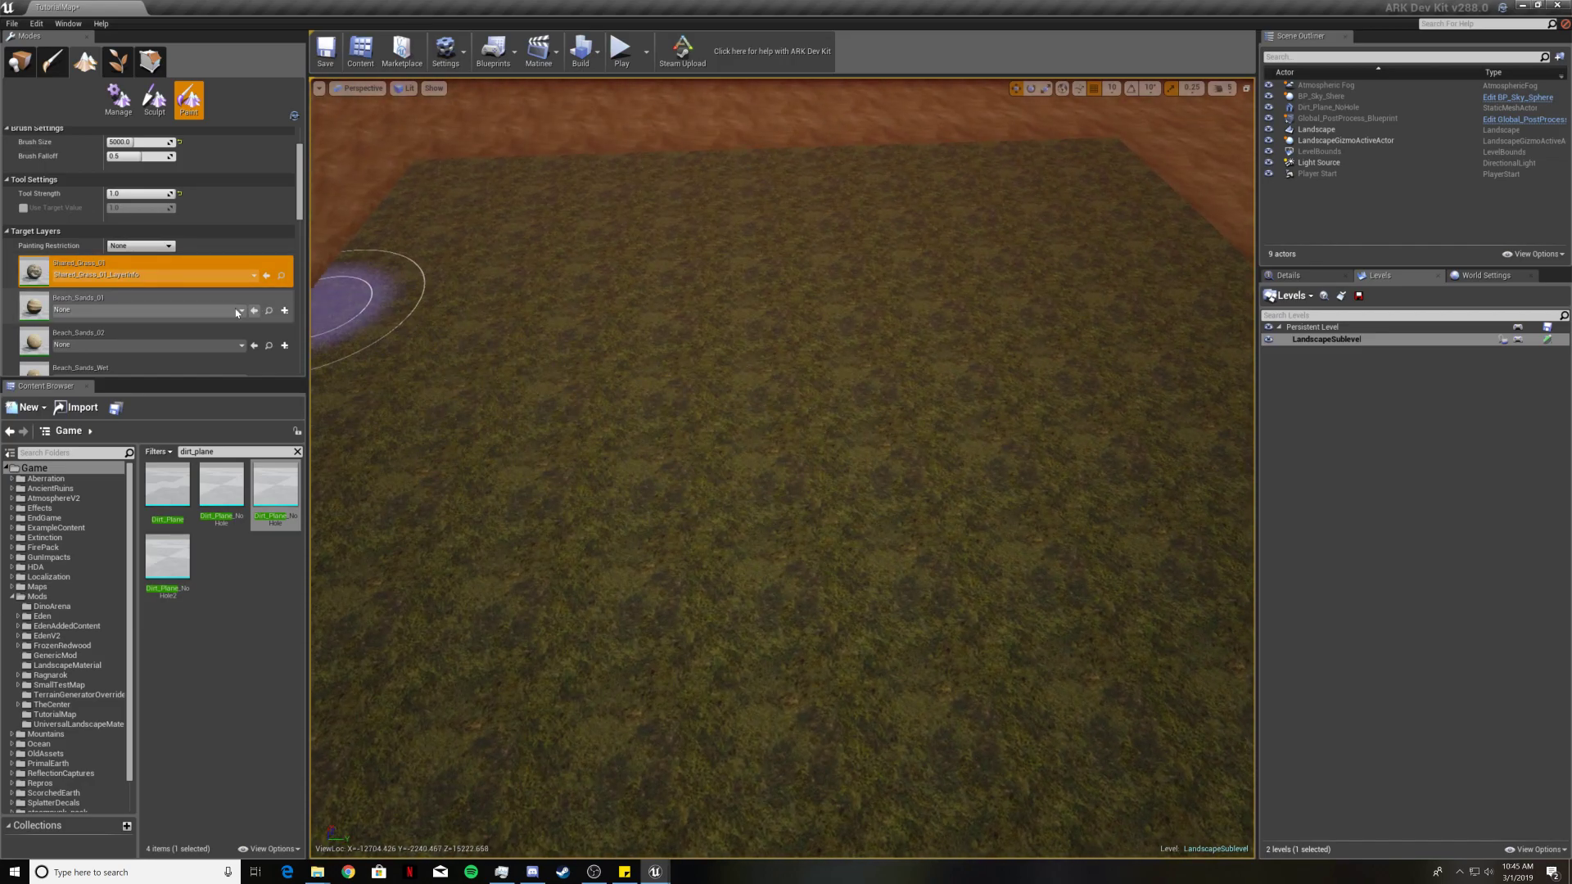
Assign the second listed Beach_Sands_01_LayerInfo asset to the Beach_Sands_01 paint layer.
click(81, 301)
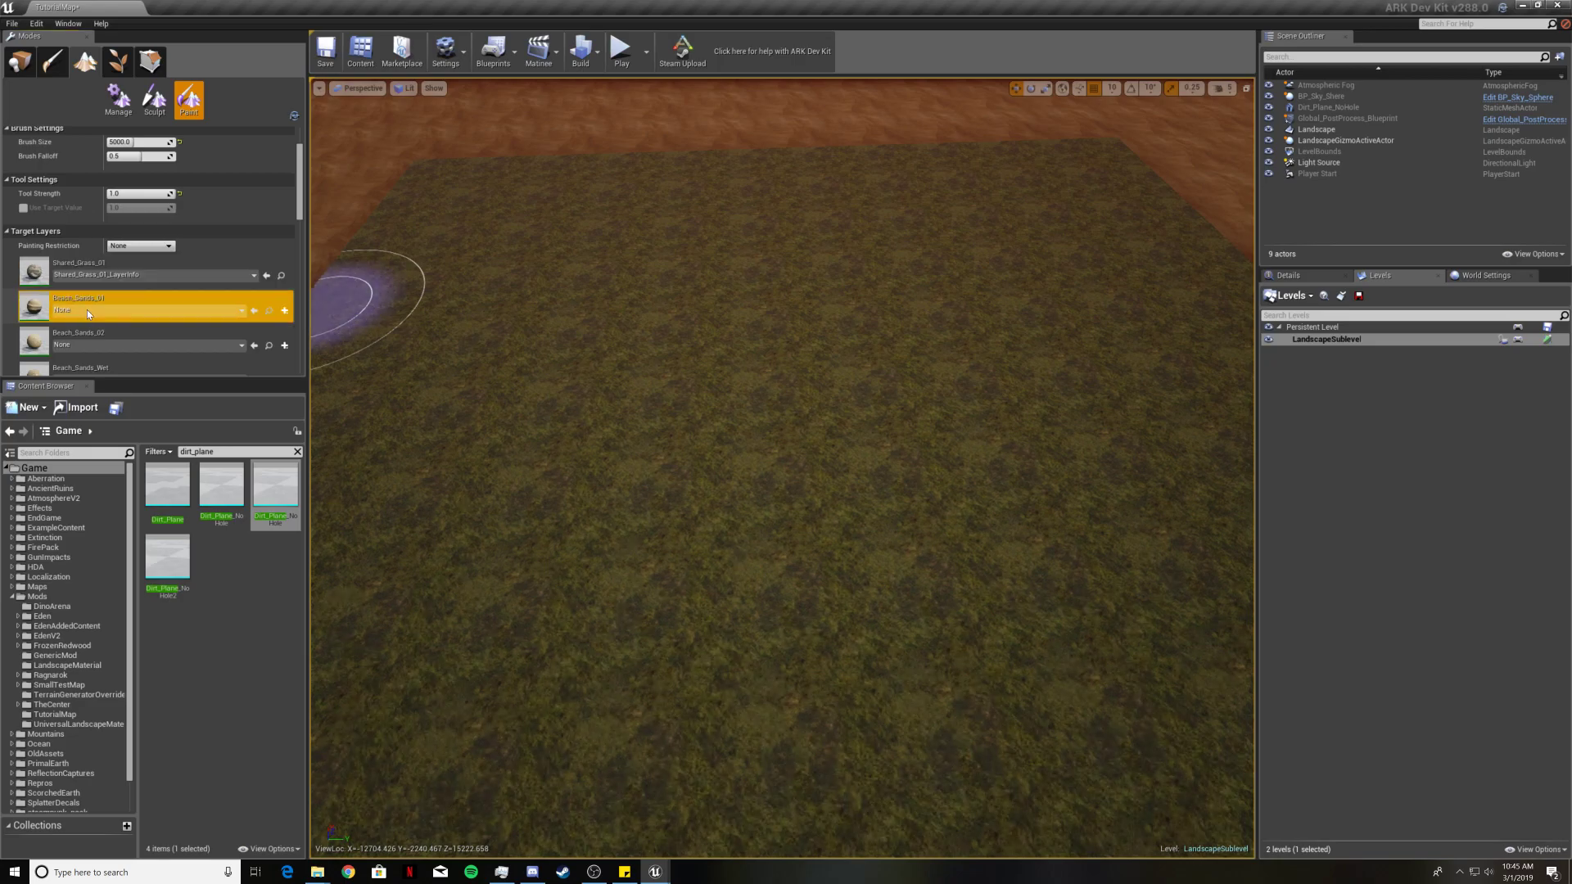
click(87, 309)
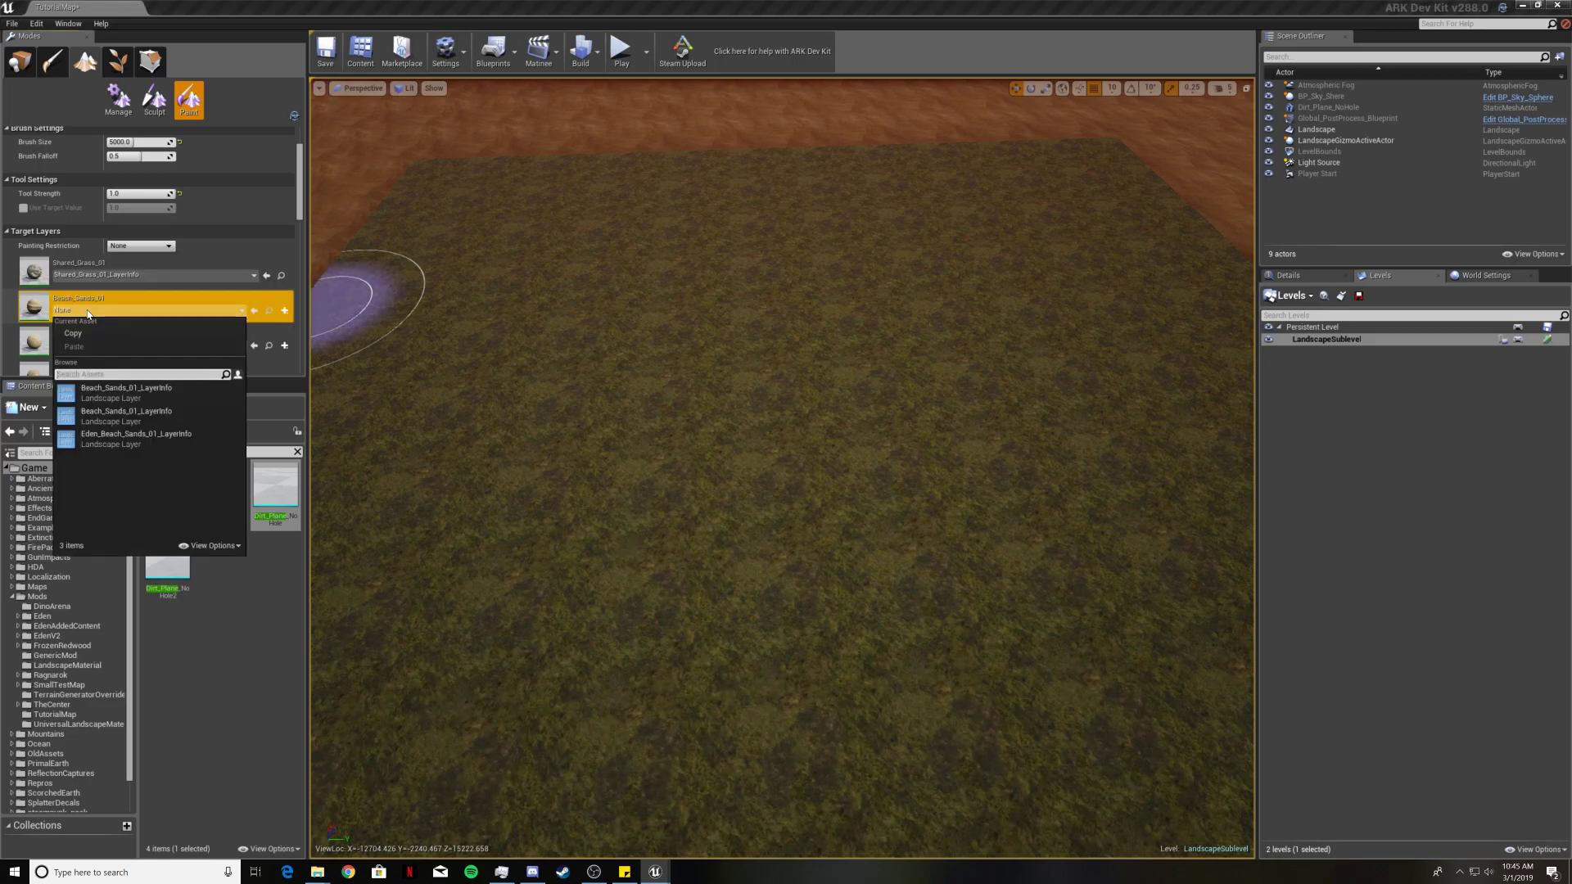
click(121, 416)
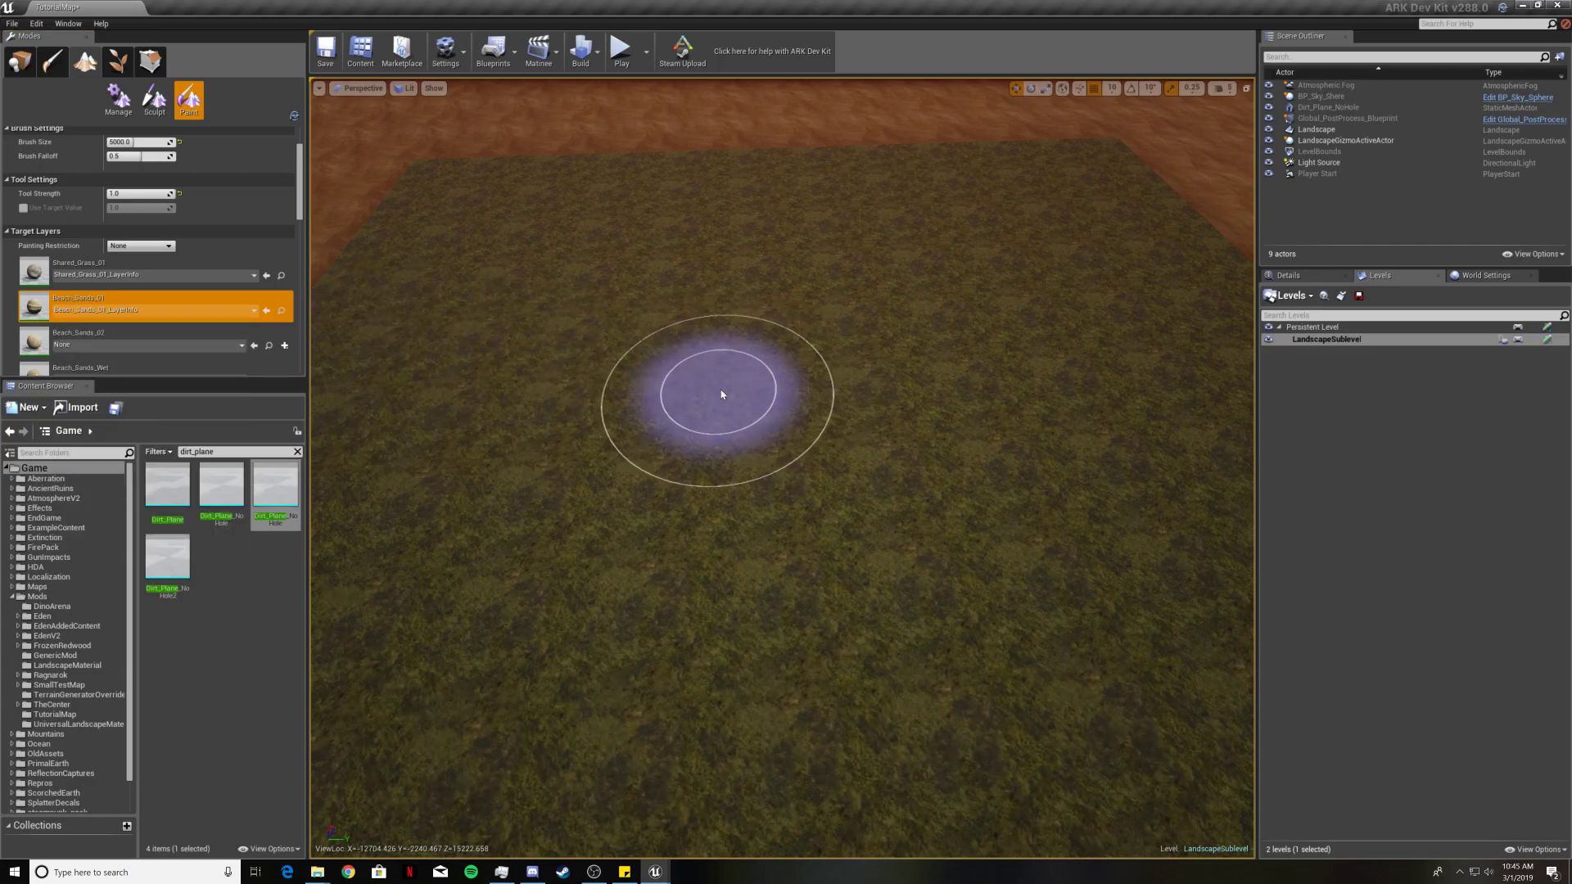
Paint a large Beach_Sands_01 patch in the middle of the landscape, leaving a grass island inside it.
mouse_move(696, 354)
mouse_down()
mouse_move(748, 493)
mouse_move(705, 513)
mouse_move(1021, 540)
mouse_move(837, 518)
mouse_move(936, 491)
mouse_move(1035, 396)
mouse_move(1024, 334)
mouse_move(981, 272)
mouse_move(744, 273)
mouse_move(652, 358)
mouse_move(690, 295)
mouse_up()
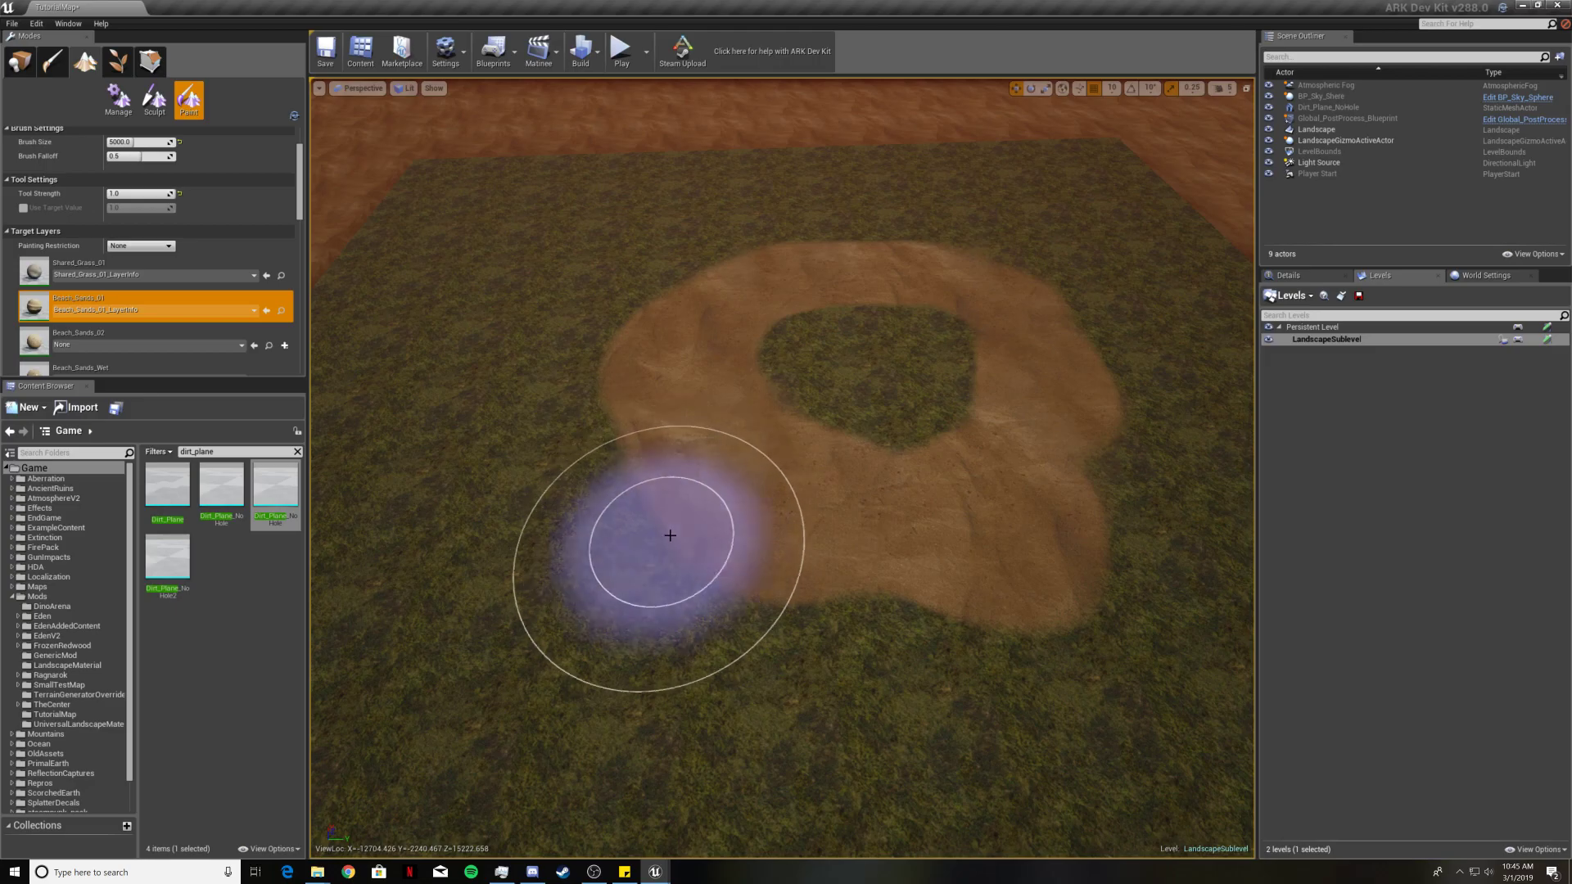
drag(945, 452, 737, 459)
mouse_move(753, 525)
right_down()
mouse_move(925, 515)
mouse_move(909, 544)
mouse_move(798, 536)
mouse_move(741, 552)
mouse_move(532, 503)
right_up()
key(d)
key(s)
key(w)
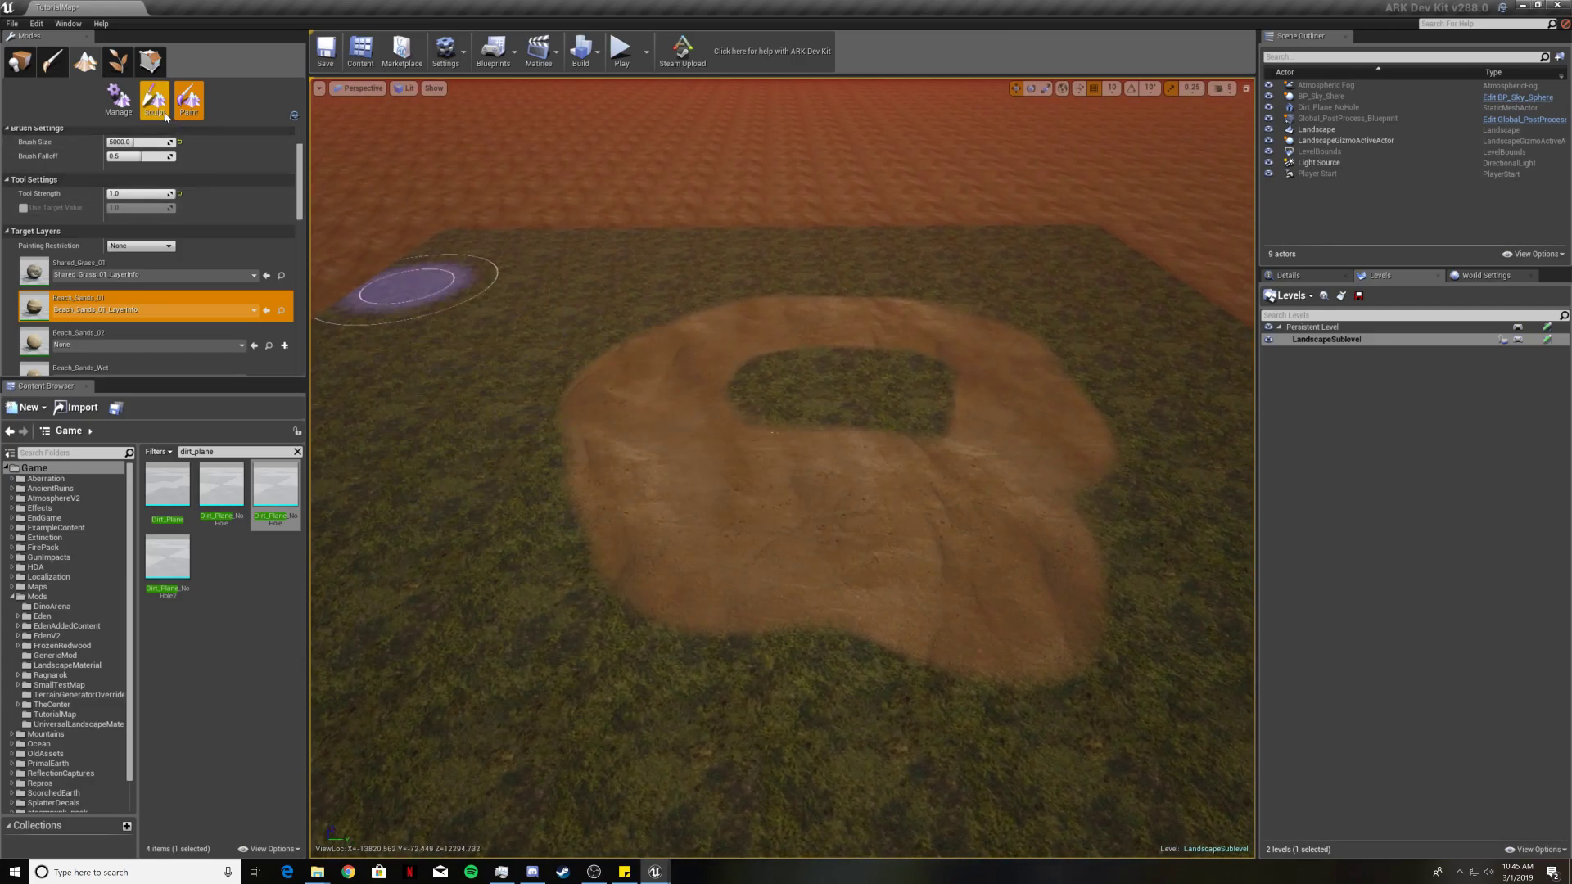
Raise a tall, steep mound on the grass beside the sand patch with the Sculpt tool.
click(156, 107)
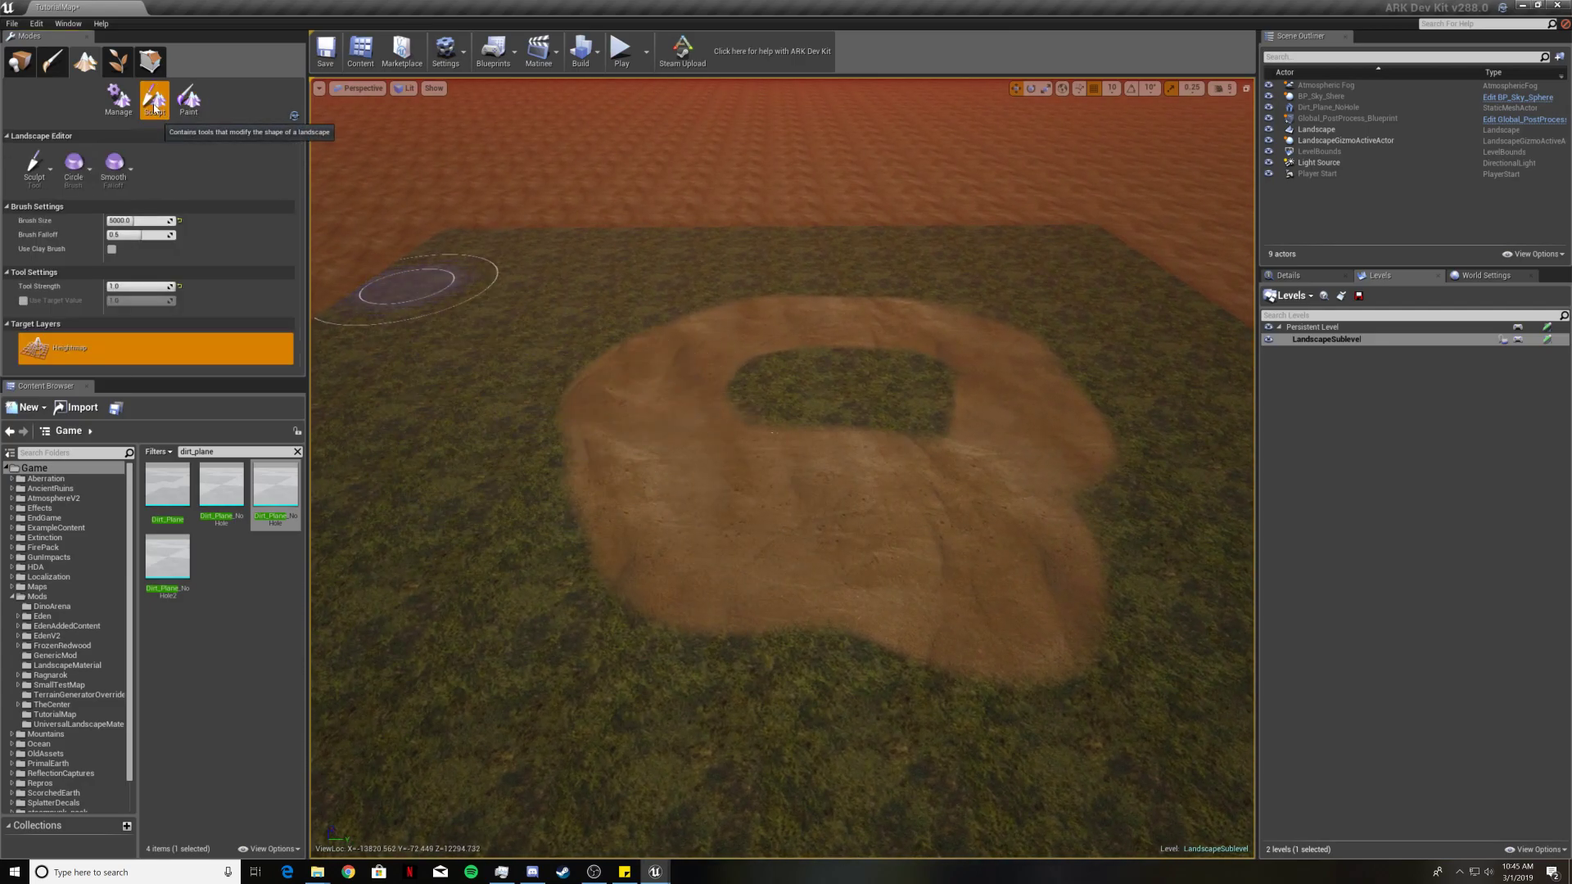
click(42, 169)
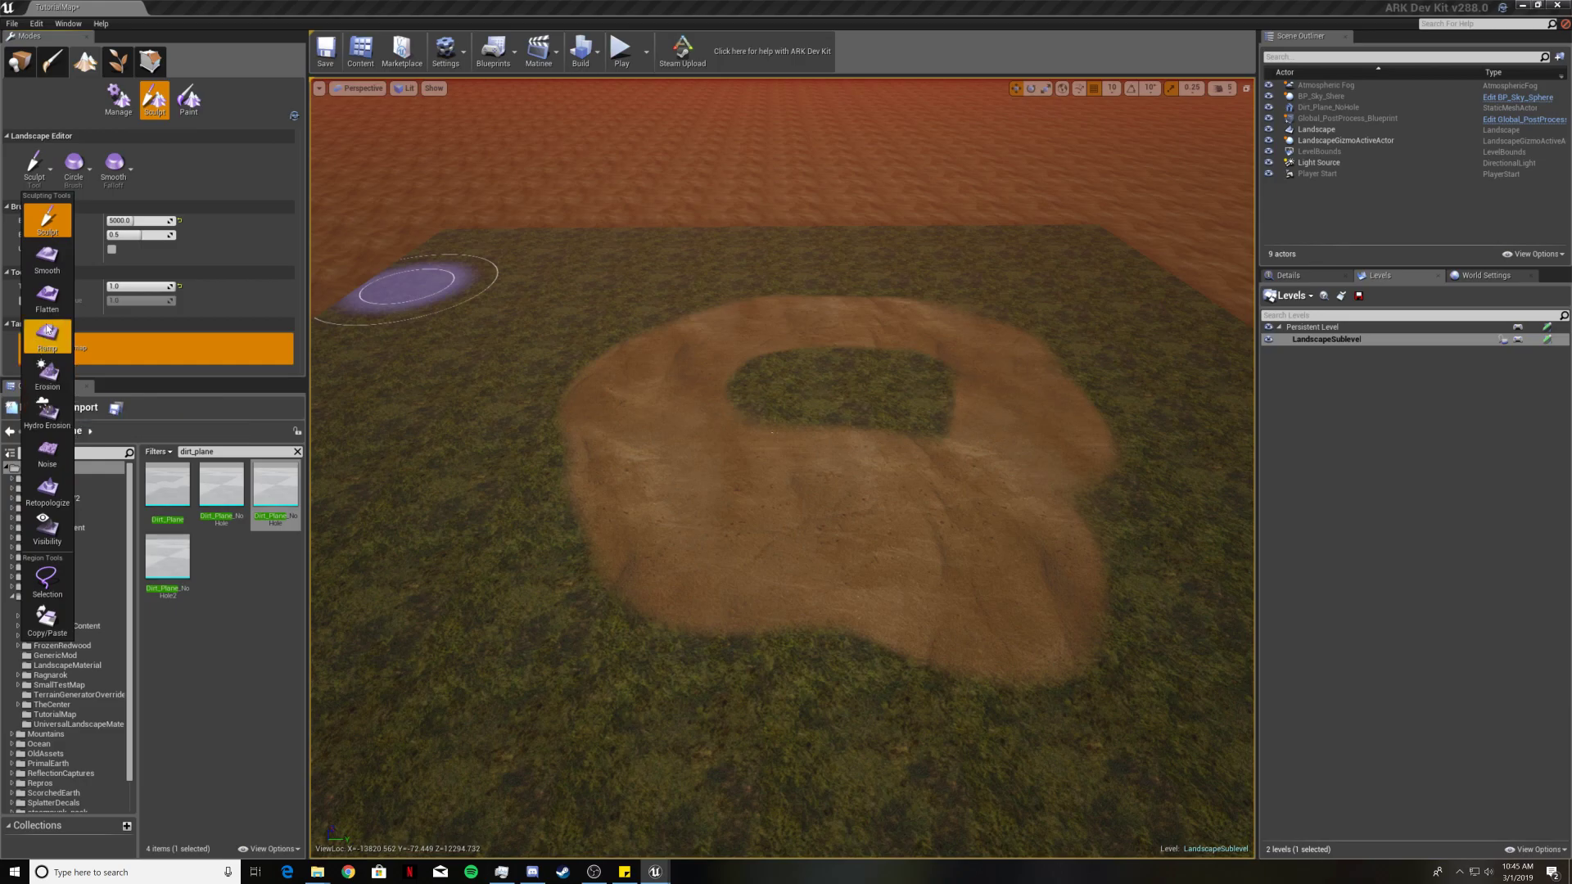
click(57, 220)
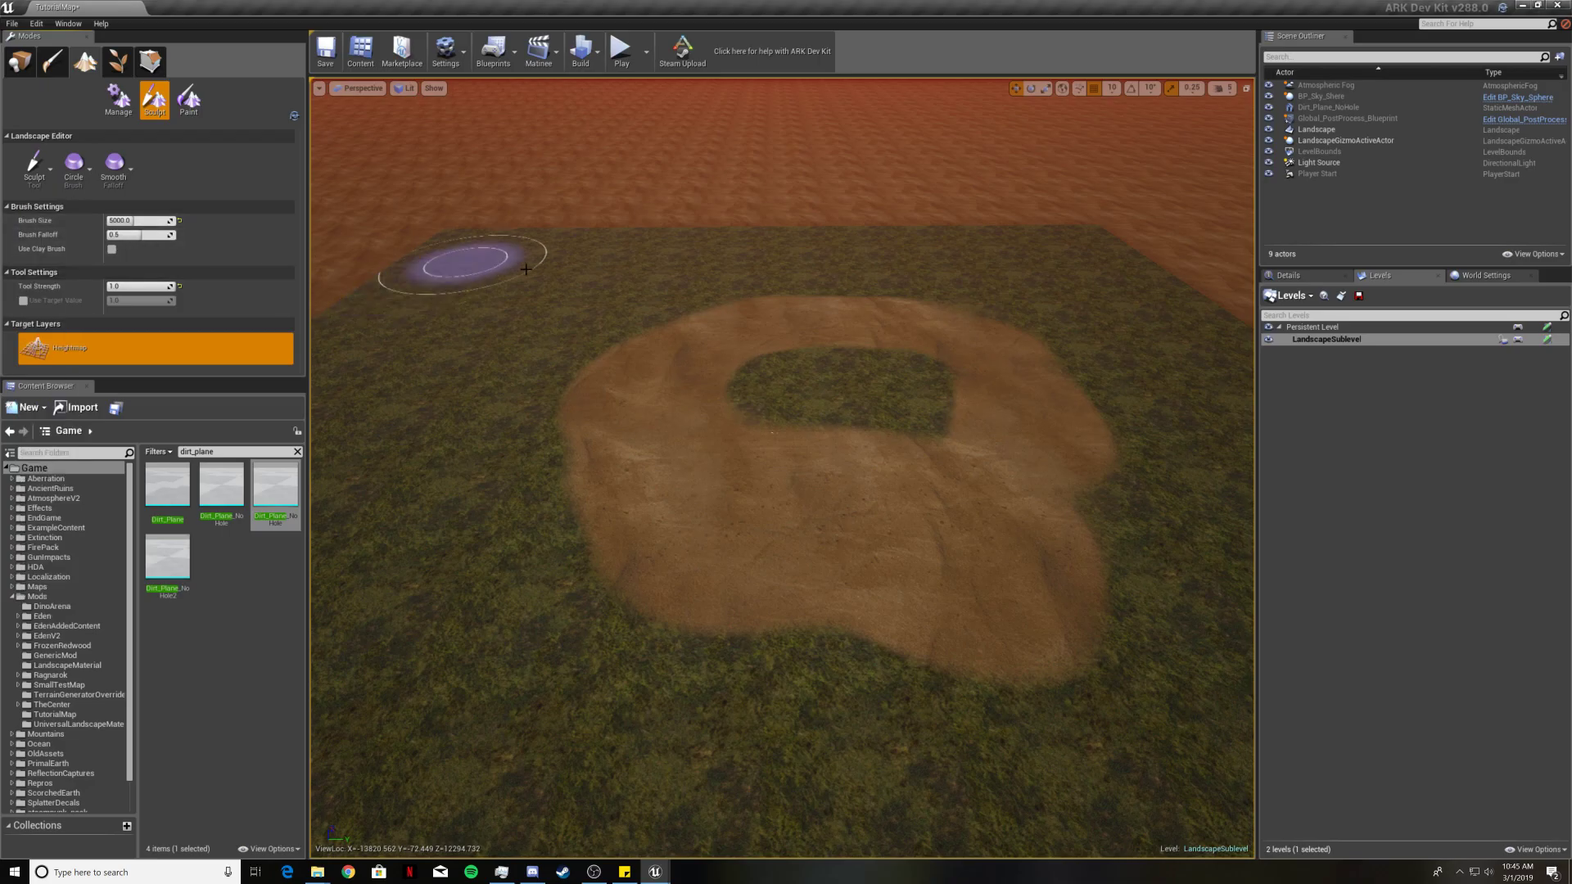
mouse_move(528, 269)
right_down()
mouse_move(352, 320)
mouse_move(238, 323)
mouse_move(360, 348)
mouse_move(524, 237)
right_up()
key(w)
key(w)
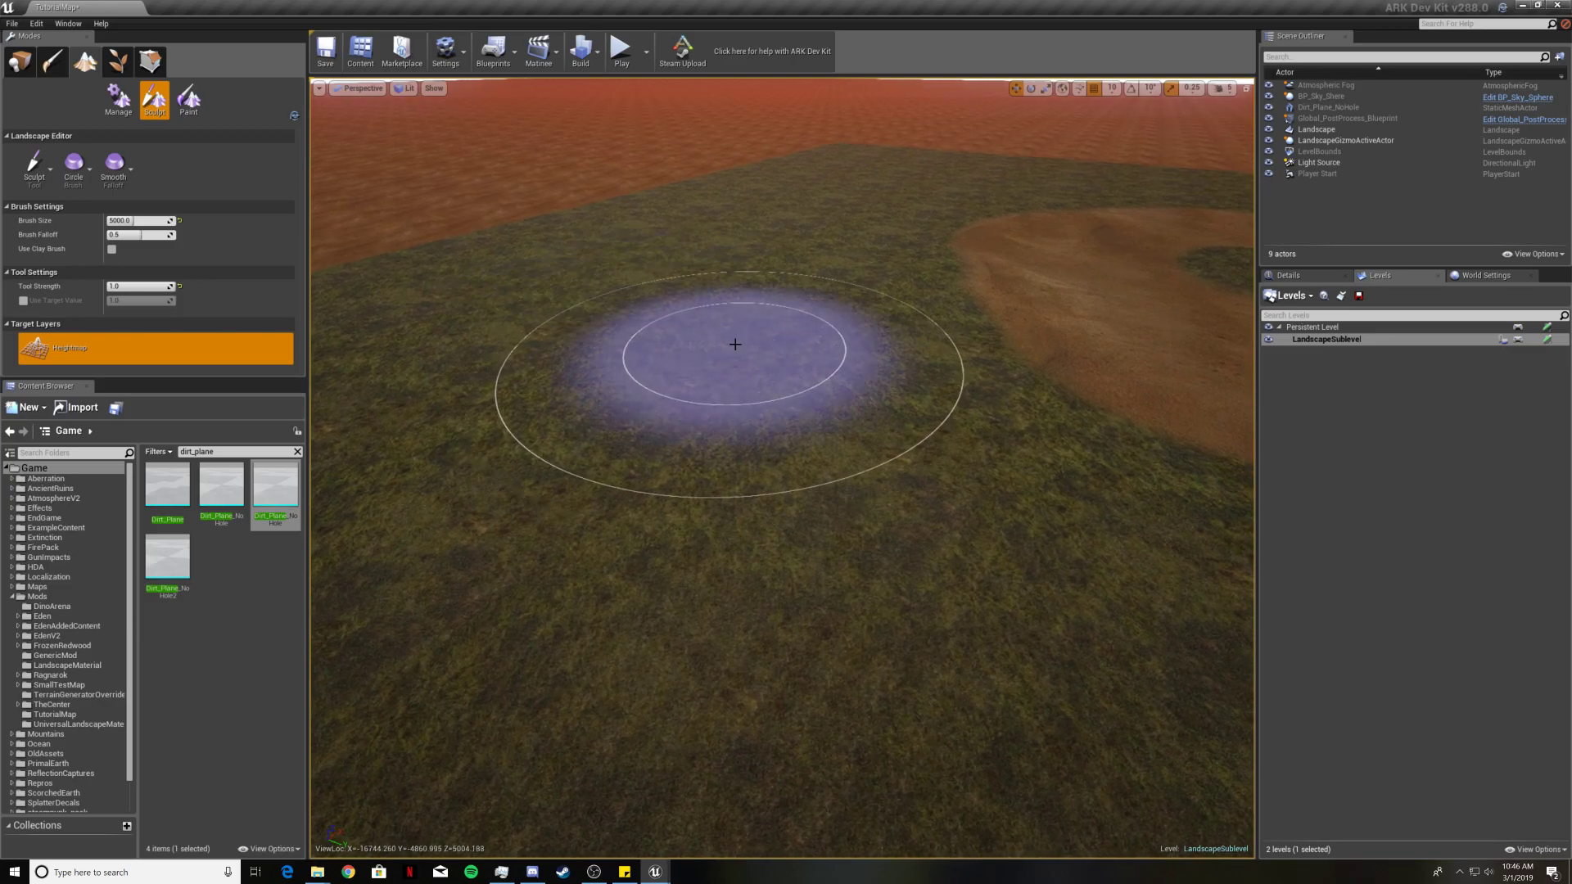
drag(733, 344, 751, 337)
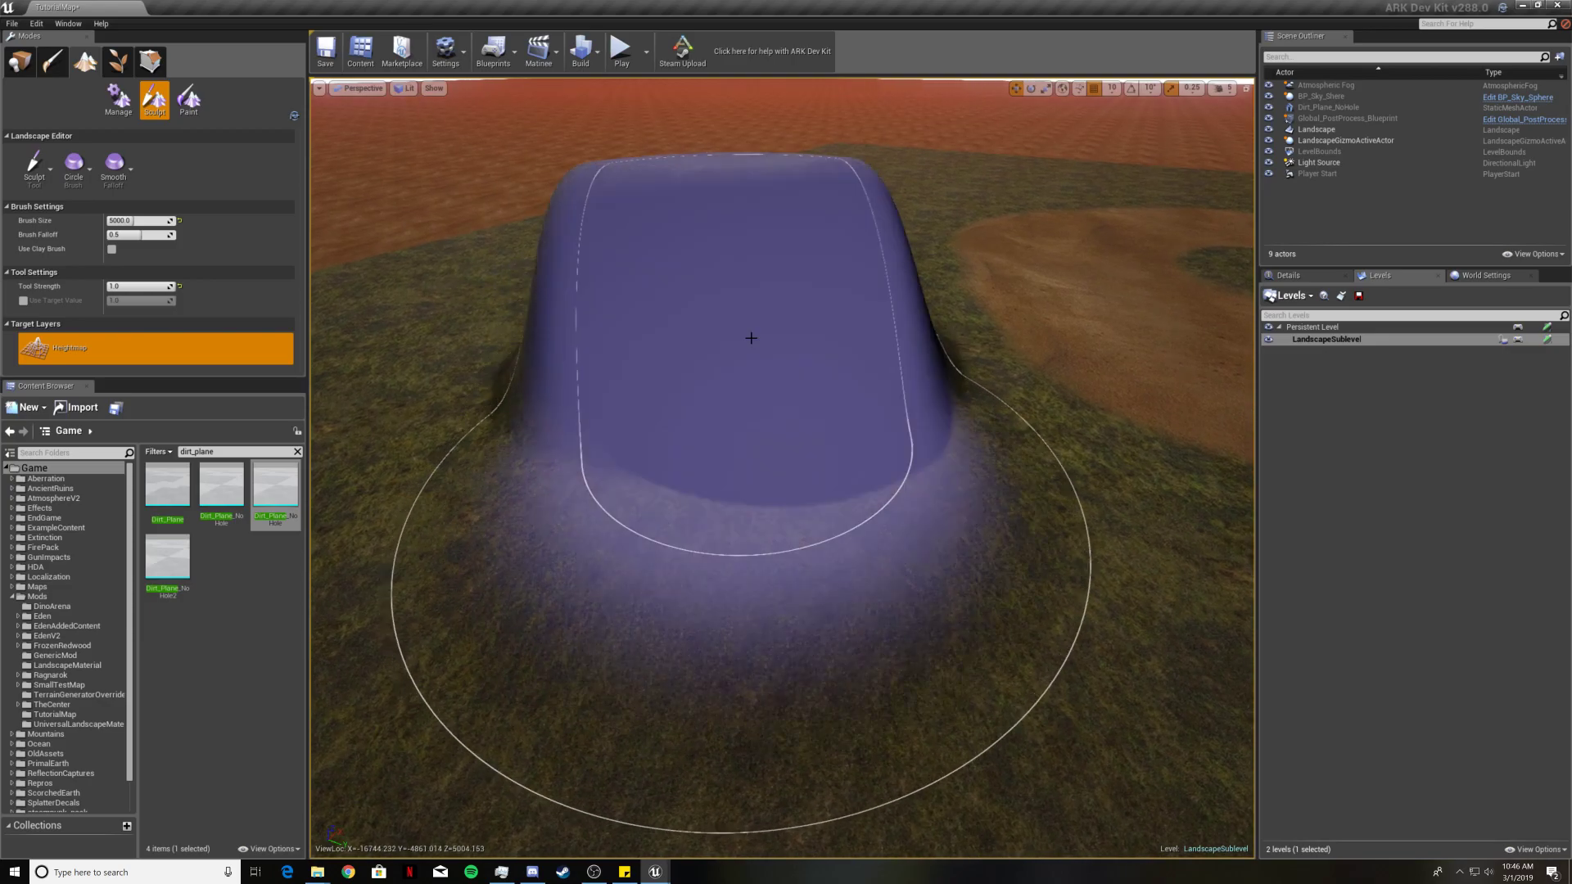
Sculpt additional rounded hills on the grass next to the tall mound.
mouse_move(751, 338)
right_down()
mouse_move(749, 373)
mouse_move(843, 425)
right_up()
key(s)
drag(1001, 438, 1008, 446)
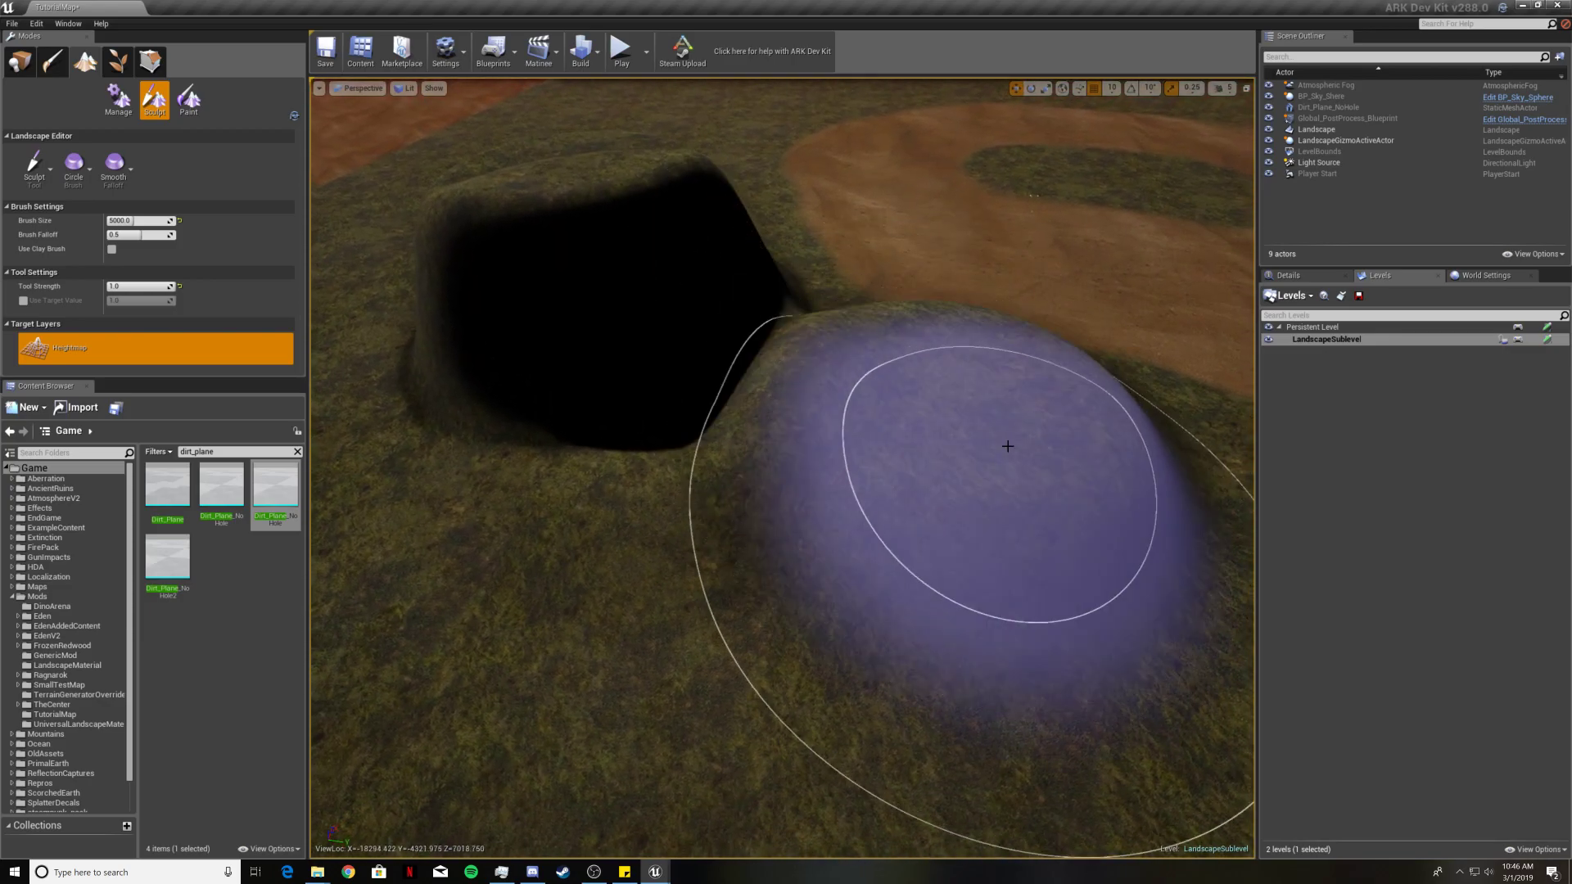
right_drag(1116, 551, 1252, 524)
drag(891, 373, 898, 336)
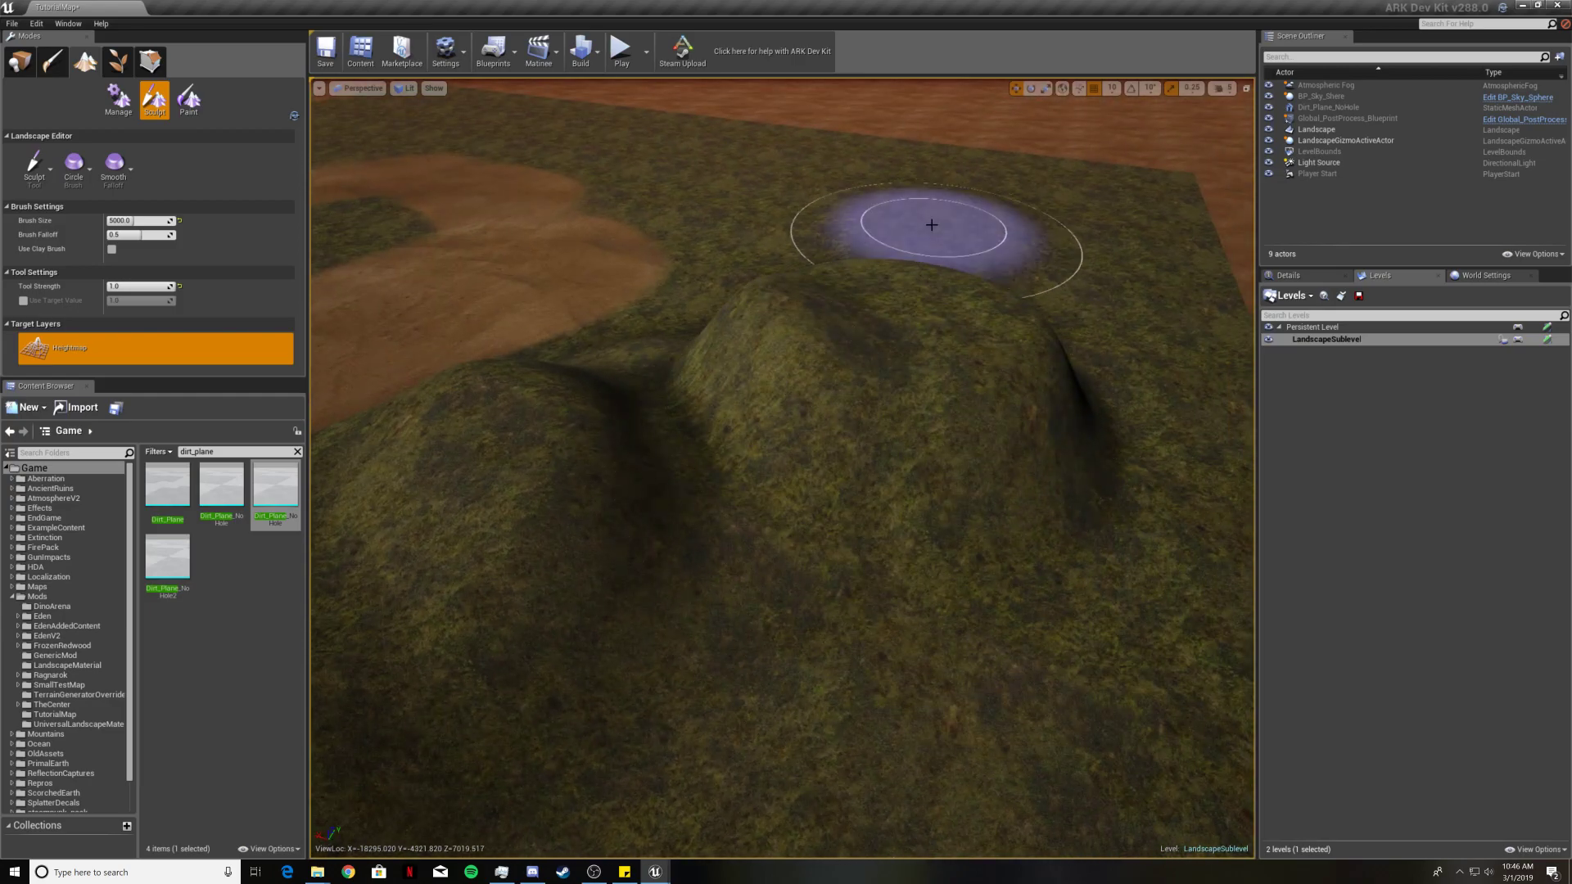
key(s)
mouse_move(573, 302)
right_down()
mouse_move(401, 270)
mouse_move(432, 334)
right_up()
key(a)
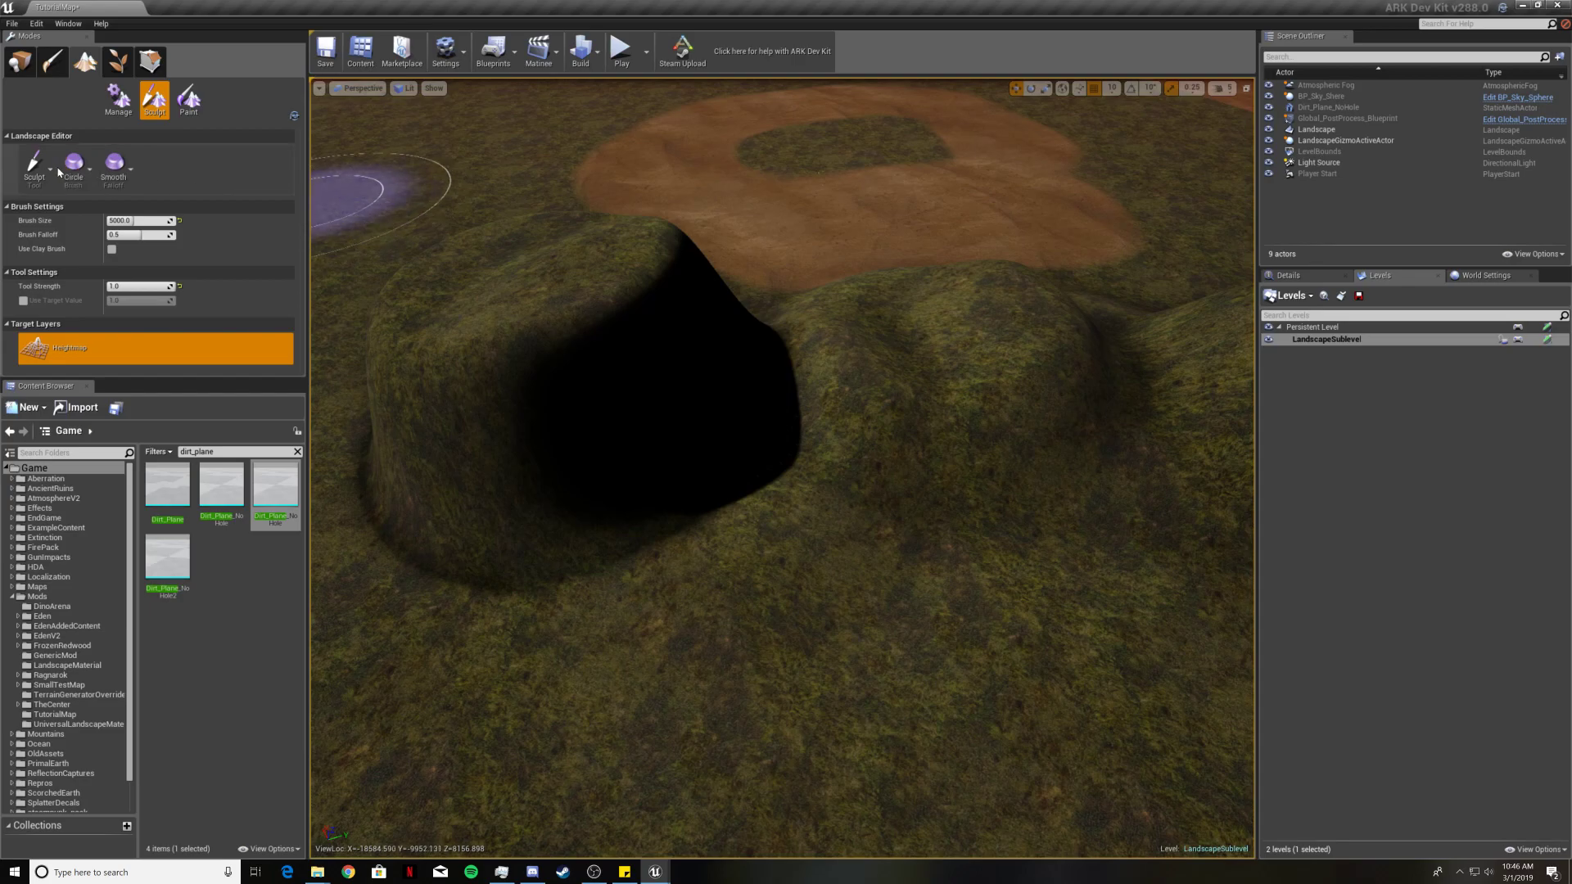
Flatten the tall mound and neighbouring hills into a broad plateau at the mound's top height.
click(46, 174)
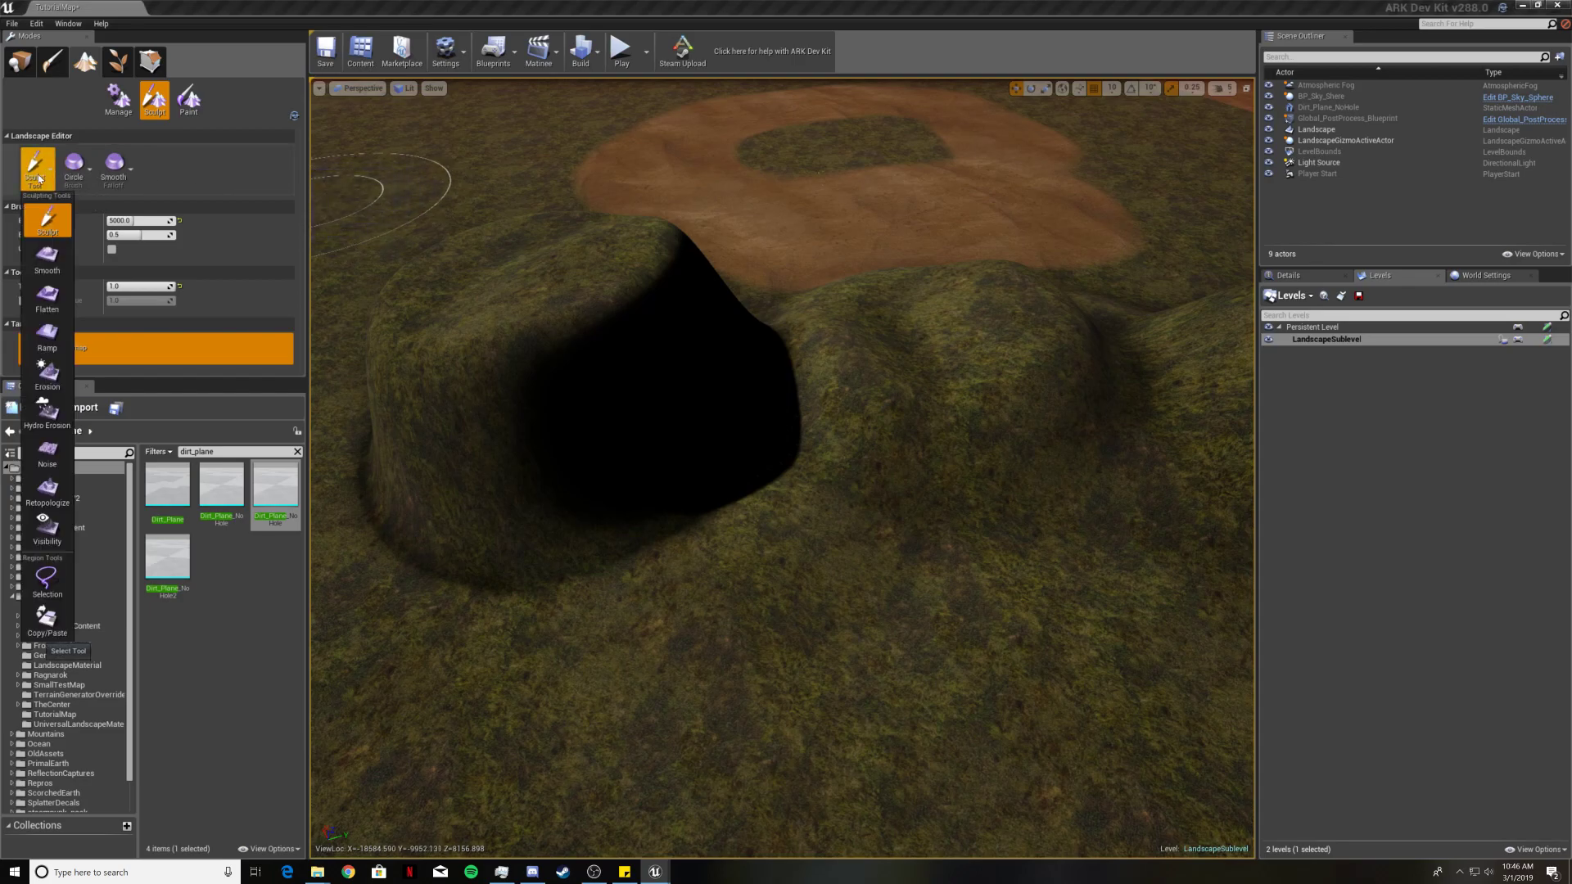
click(54, 301)
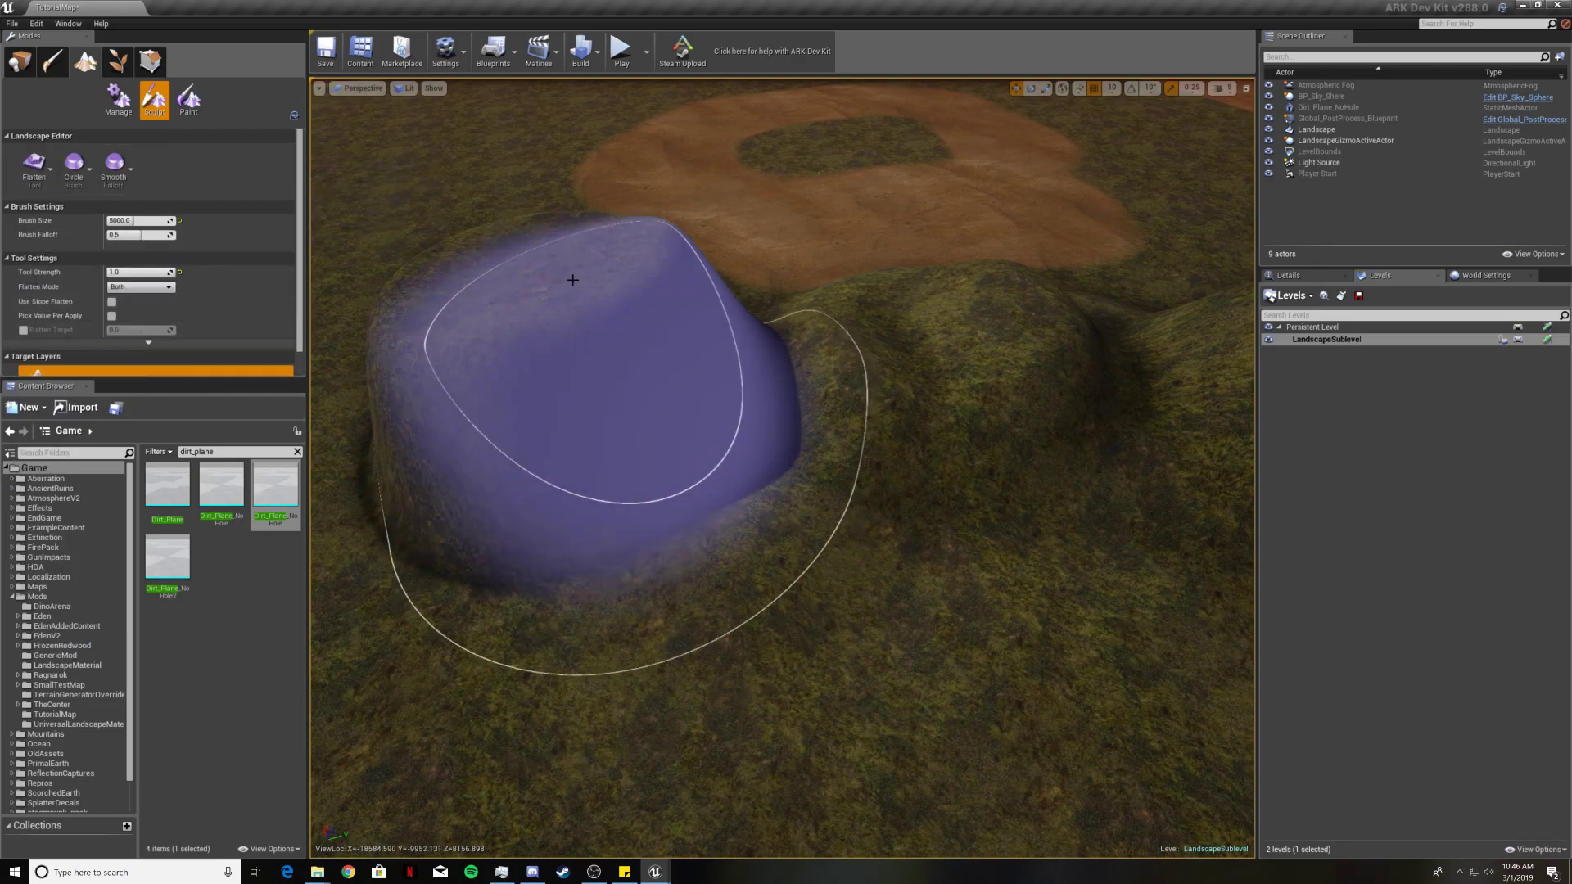
mouse_move(572, 278)
mouse_down()
mouse_move(534, 252)
mouse_move(1158, 262)
mouse_move(665, 262)
mouse_move(573, 347)
mouse_move(821, 390)
mouse_move(776, 298)
mouse_move(632, 180)
mouse_move(965, 158)
mouse_move(666, 168)
mouse_move(720, 123)
mouse_move(982, 156)
mouse_move(533, 165)
mouse_move(439, 243)
mouse_move(689, 298)
mouse_up()
right_drag(689, 297, 557, 297)
key(a)
right_drag(439, 239, 447, 207)
Smooth the plateau's steep sides into gentler slopes using the Smooth tool with a brush size of 2000.
click(45, 178)
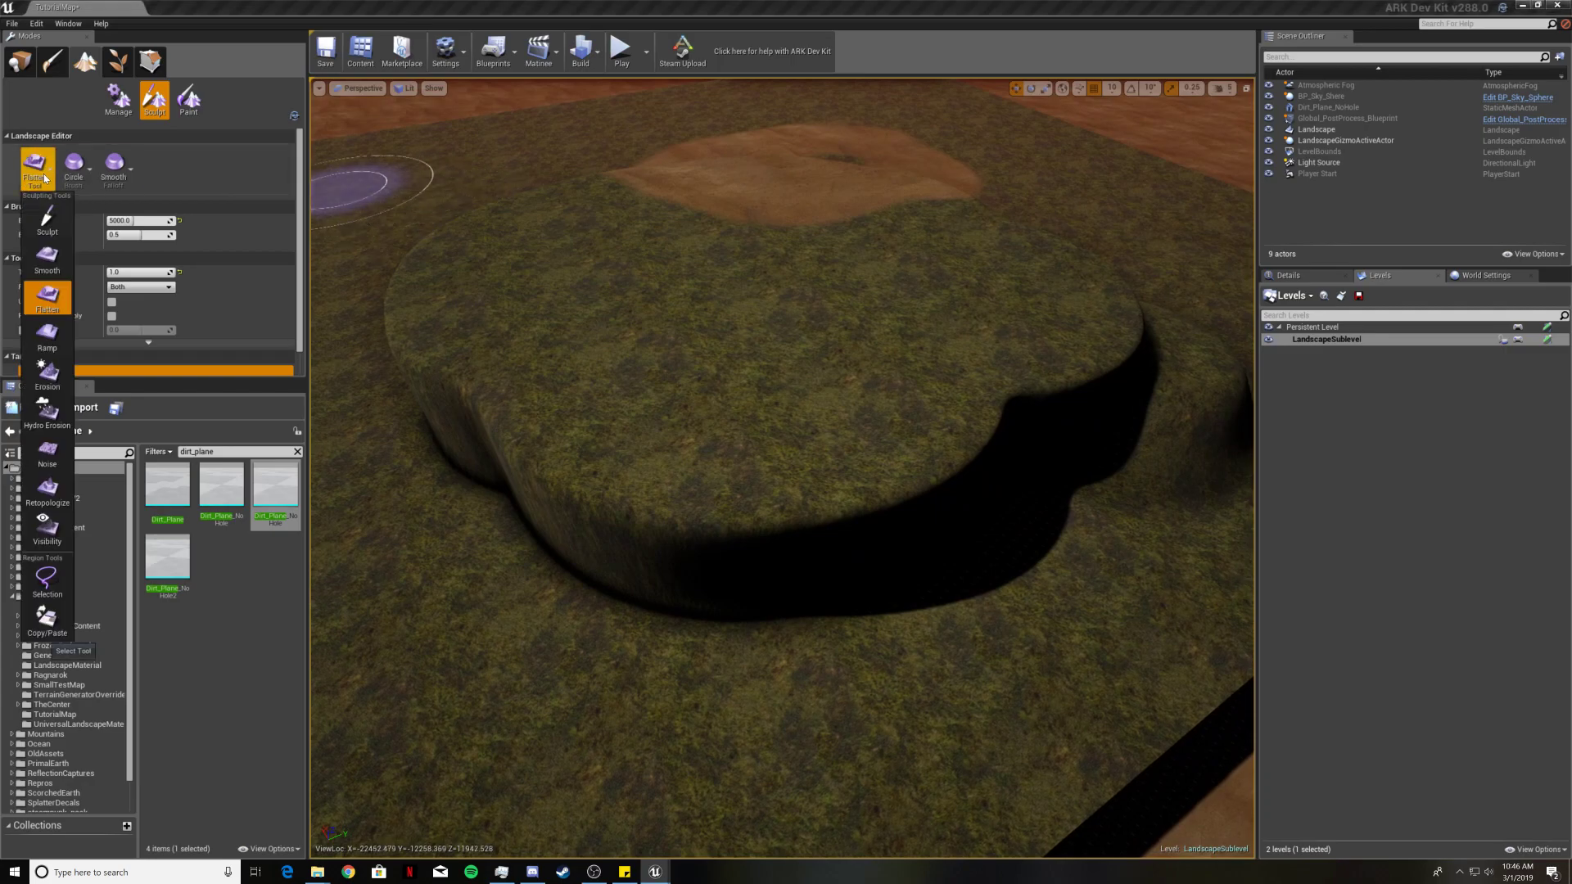
click(47, 256)
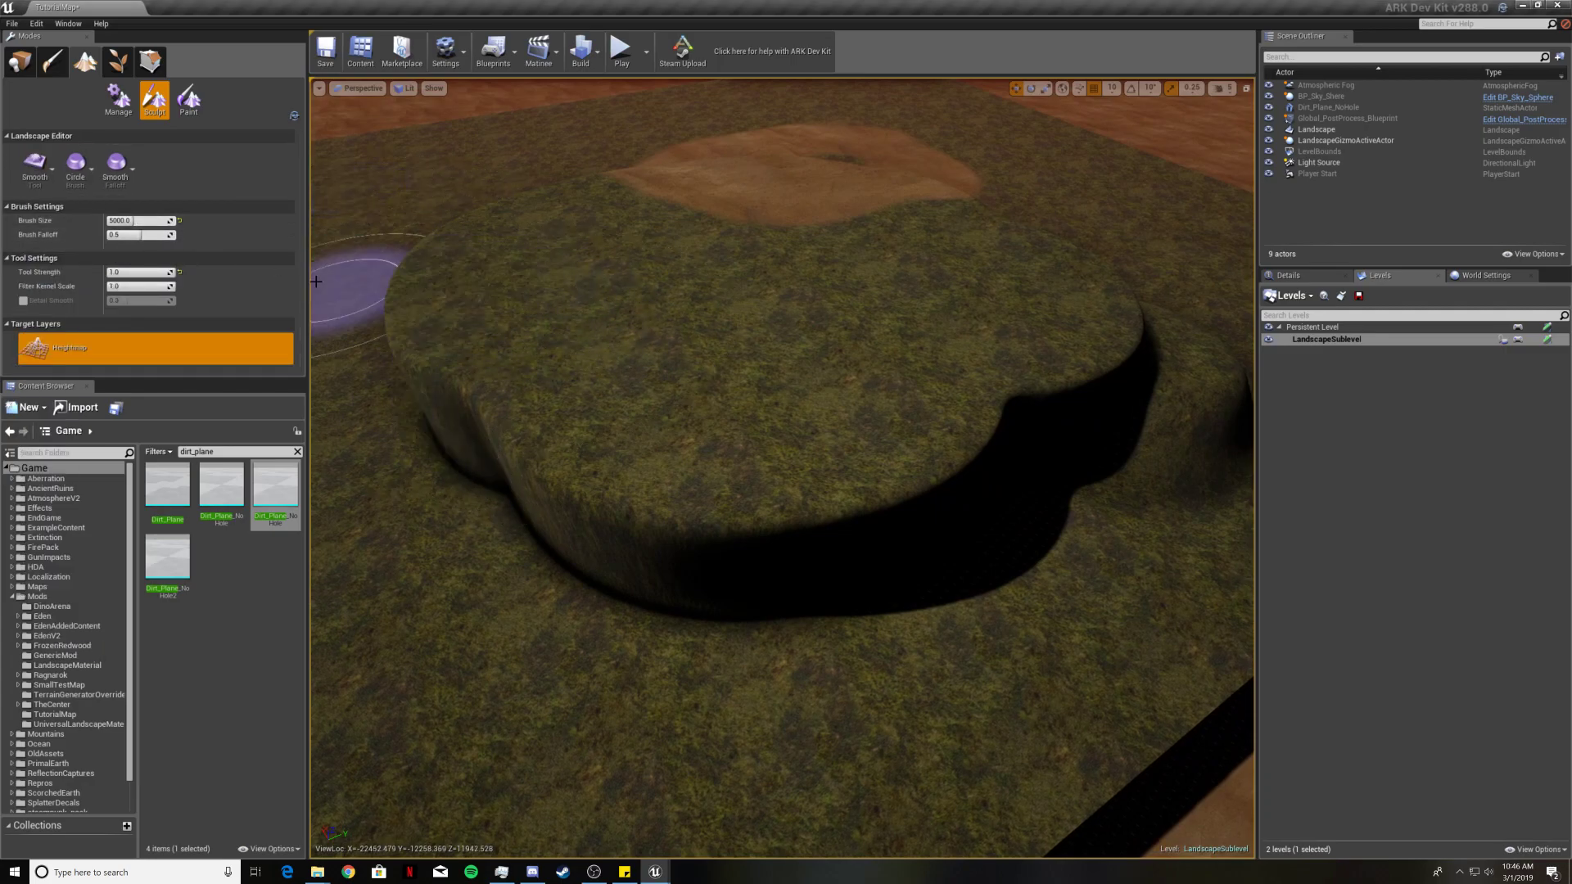
click(150, 221)
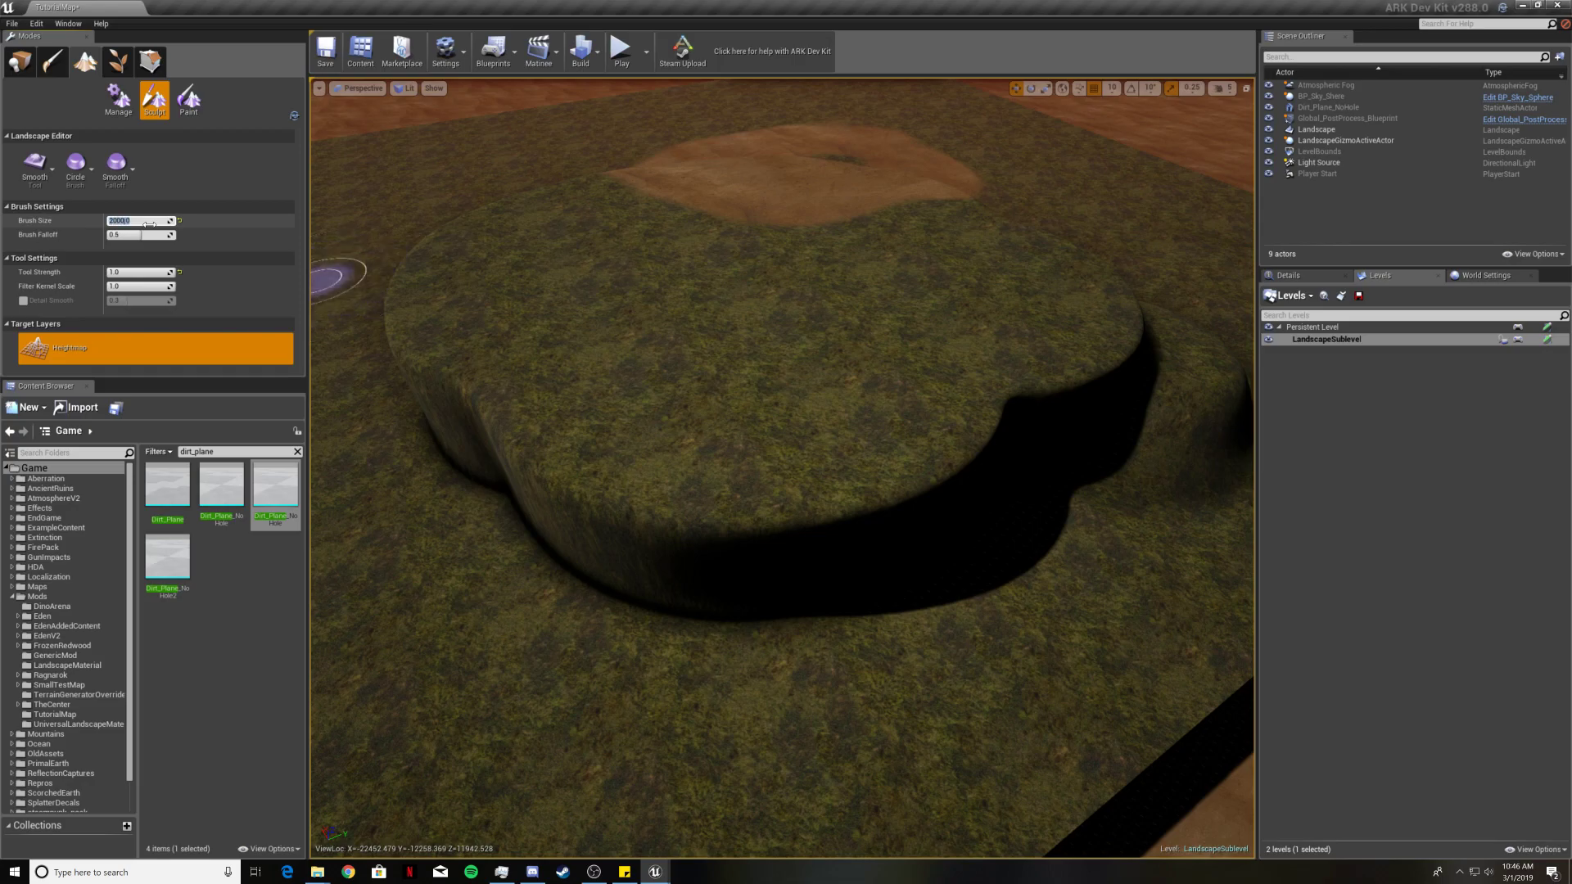
mouse_move(549, 327)
right_down()
mouse_move(581, 401)
mouse_move(687, 410)
mouse_move(561, 344)
right_up()
key(w)
key(d)
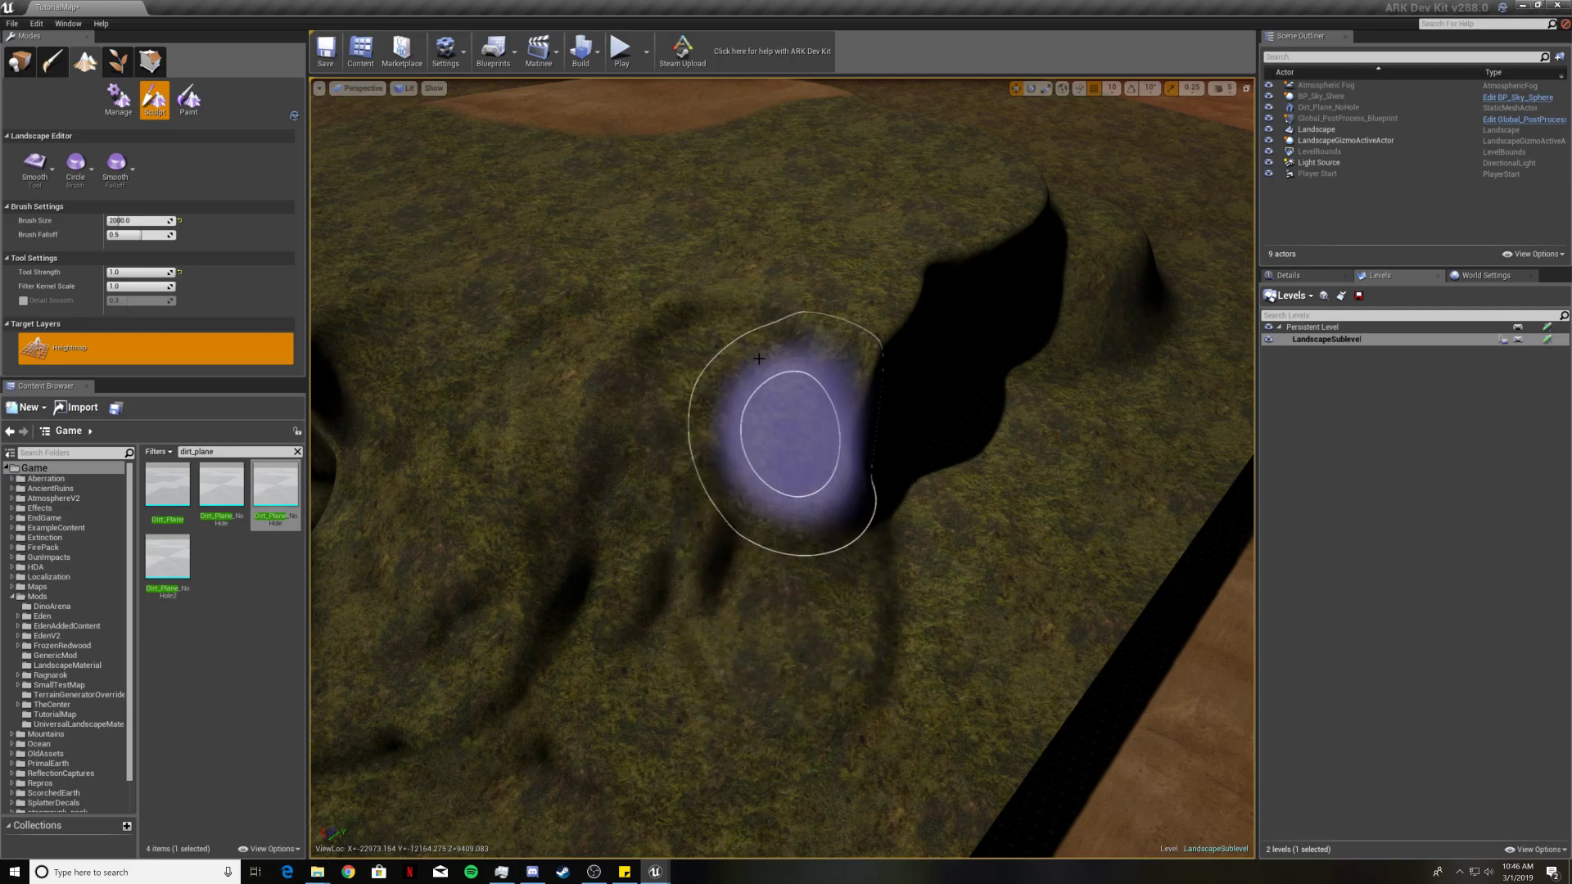
mouse_move(759, 358)
mouse_down()
mouse_move(741, 310)
mouse_move(976, 483)
mouse_move(870, 214)
mouse_move(1028, 374)
mouse_move(751, 458)
mouse_up()
drag(725, 614, 674, 680)
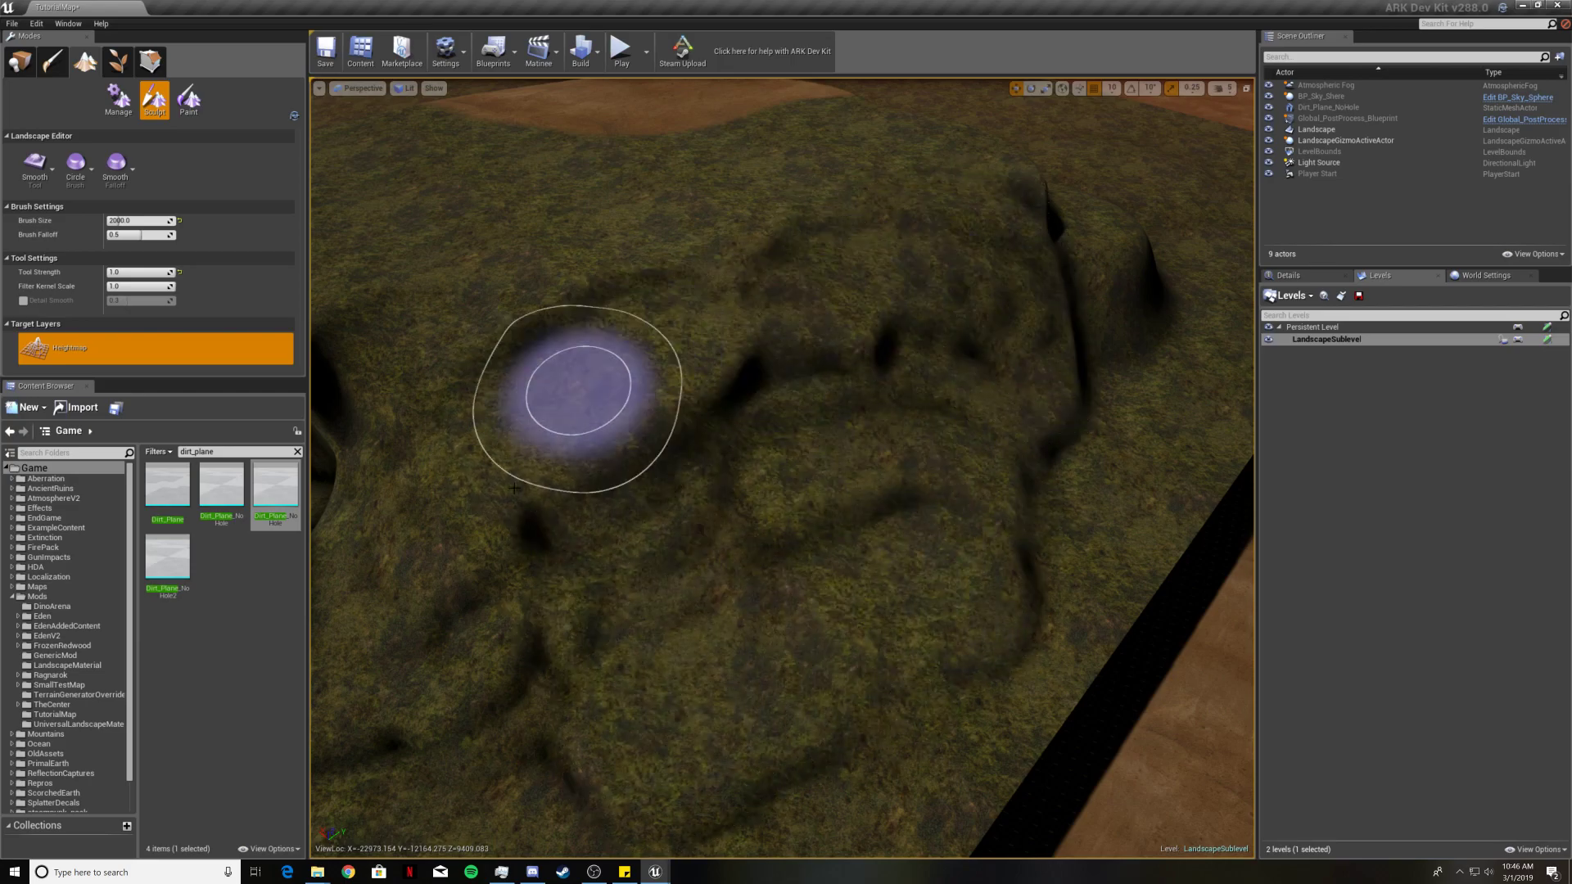
Smooth the plateau's remaining bumpy slopes and the front section of its vertical cliff with the Smooth tool.
mouse_move(514, 488)
mouse_down()
mouse_move(450, 709)
mouse_move(573, 806)
mouse_up()
key(a)
mouse_move(574, 807)
right_down()
mouse_move(557, 827)
mouse_move(545, 786)
mouse_move(659, 794)
mouse_move(643, 786)
mouse_move(655, 806)
mouse_move(635, 810)
mouse_move(696, 816)
mouse_move(782, 729)
right_up()
key(w)
key(s)
key(a)
key(s)
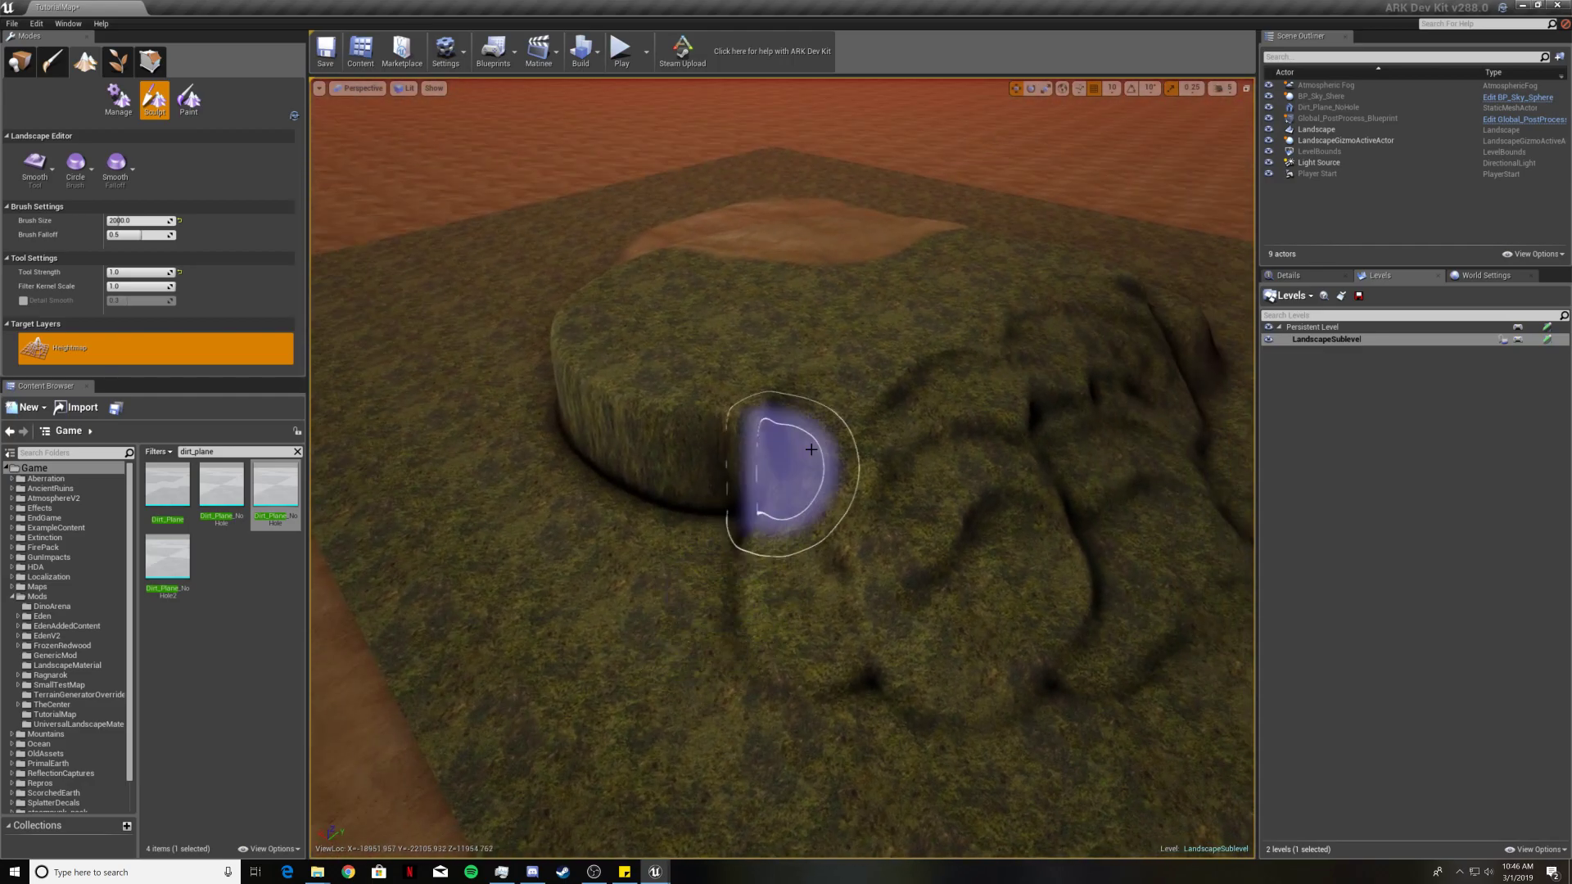
mouse_move(811, 450)
mouse_down()
mouse_move(747, 421)
mouse_move(691, 499)
mouse_move(686, 463)
mouse_move(898, 551)
mouse_move(972, 397)
mouse_move(1073, 649)
mouse_move(988, 459)
mouse_up()
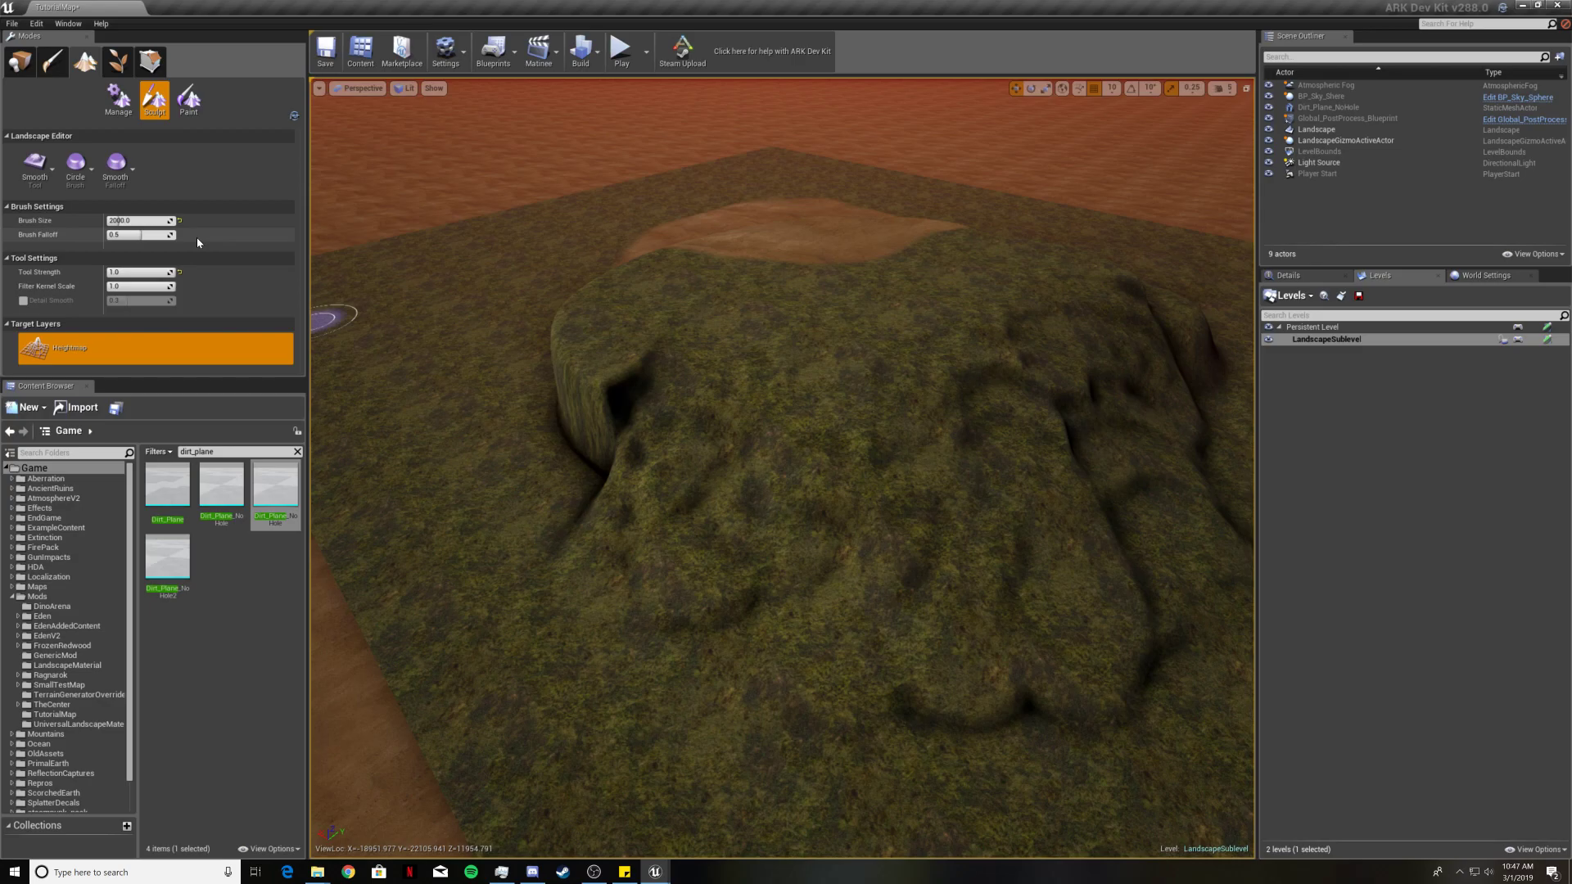
scroll(210, 251, down, 1)
scroll(205, 246, up, 1)
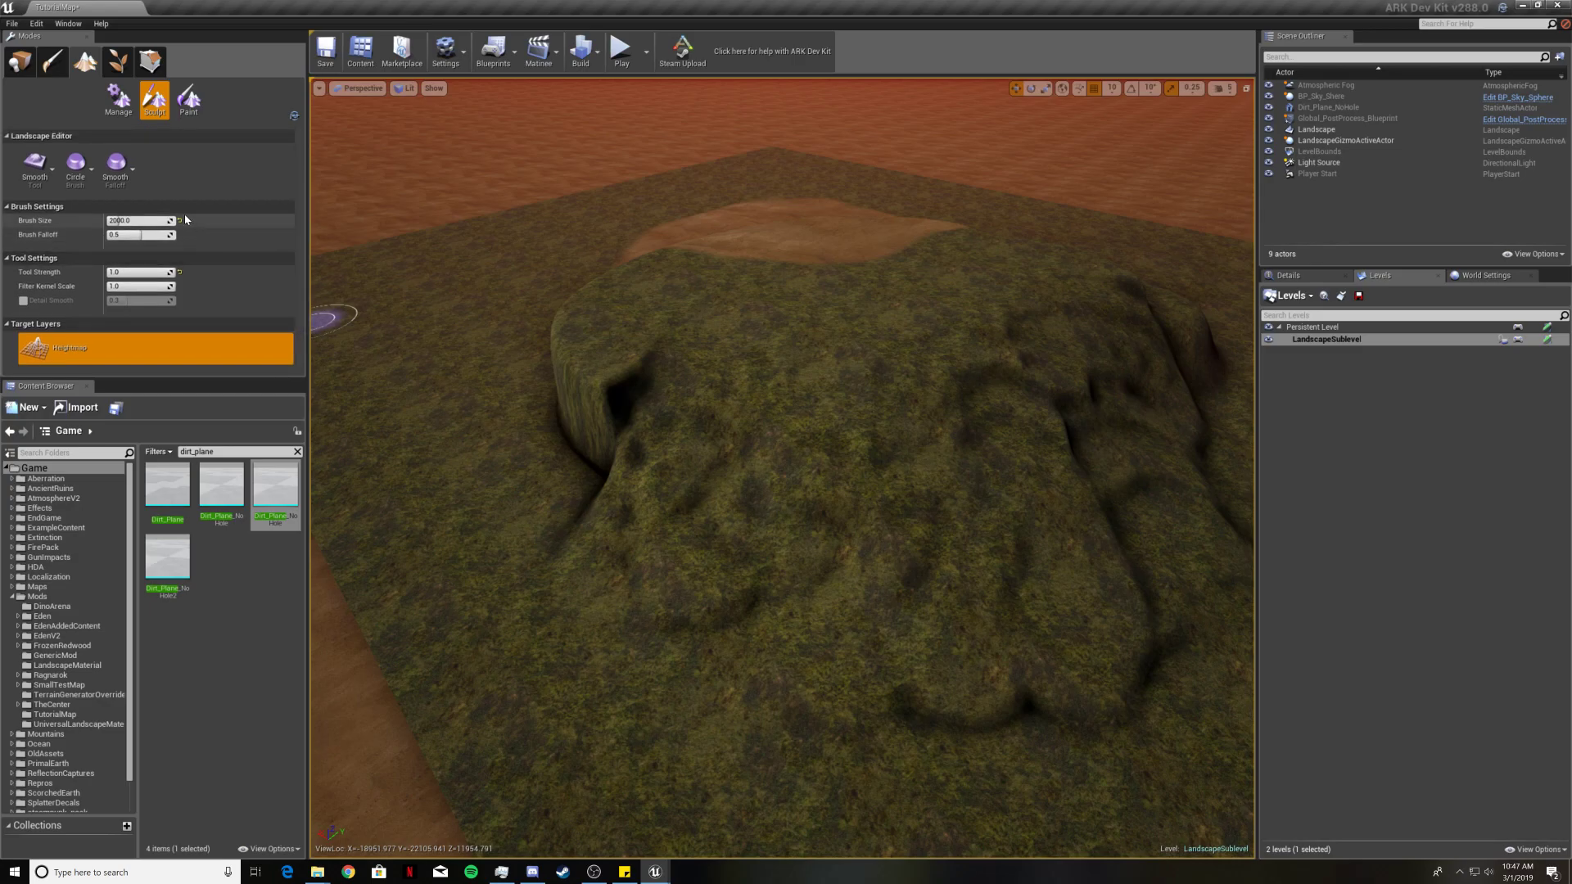
Leave landscape editing for Place mode and bring up the Landscape actor's material properties in its details.
click(23, 63)
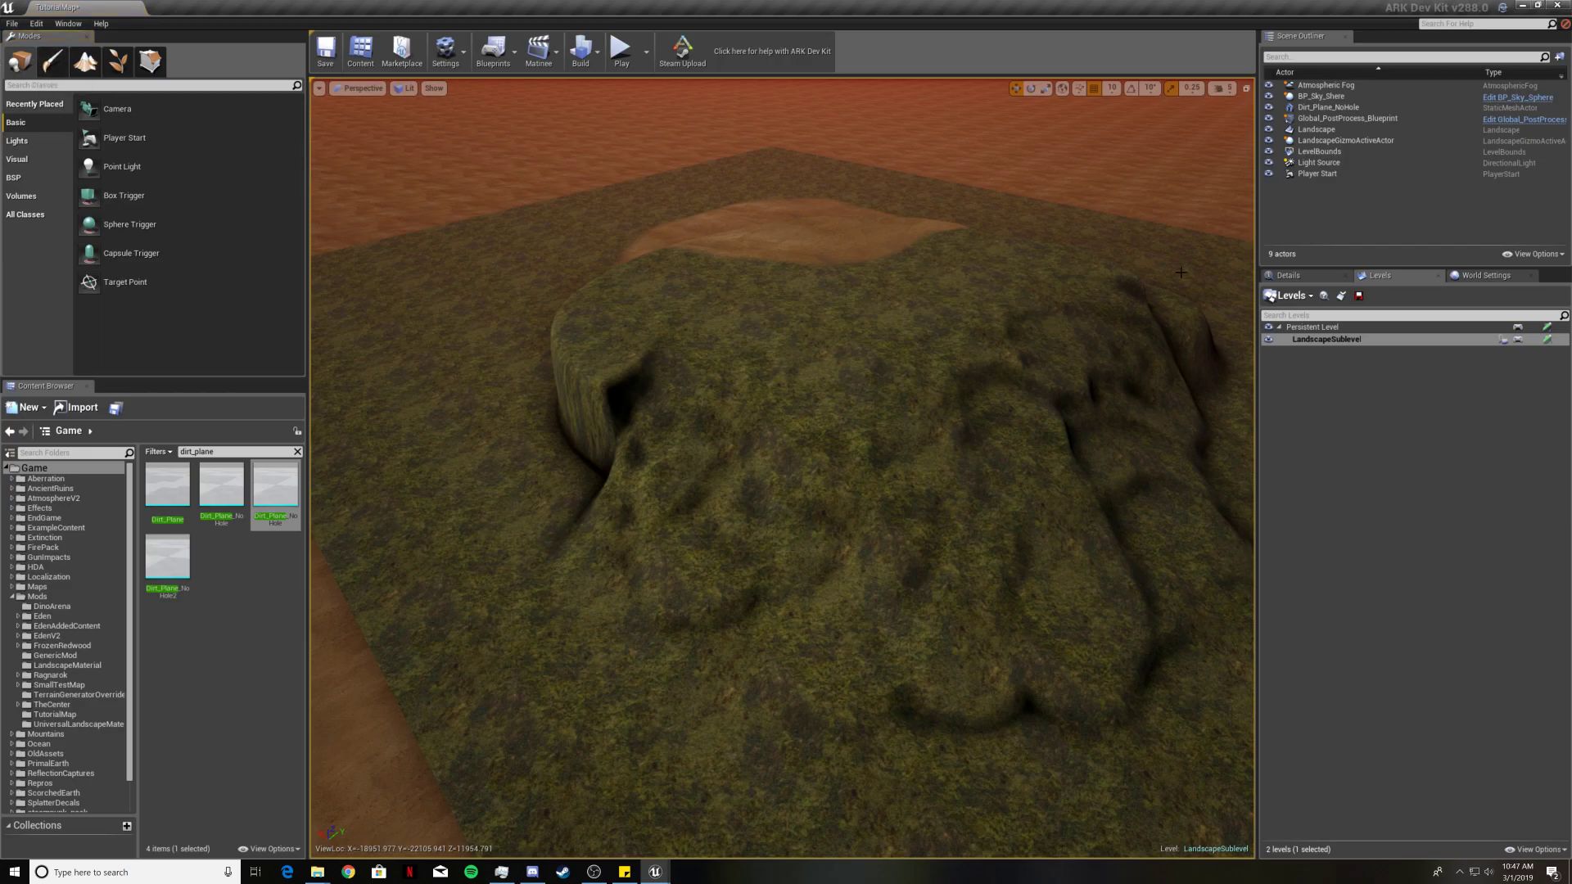
click(1300, 278)
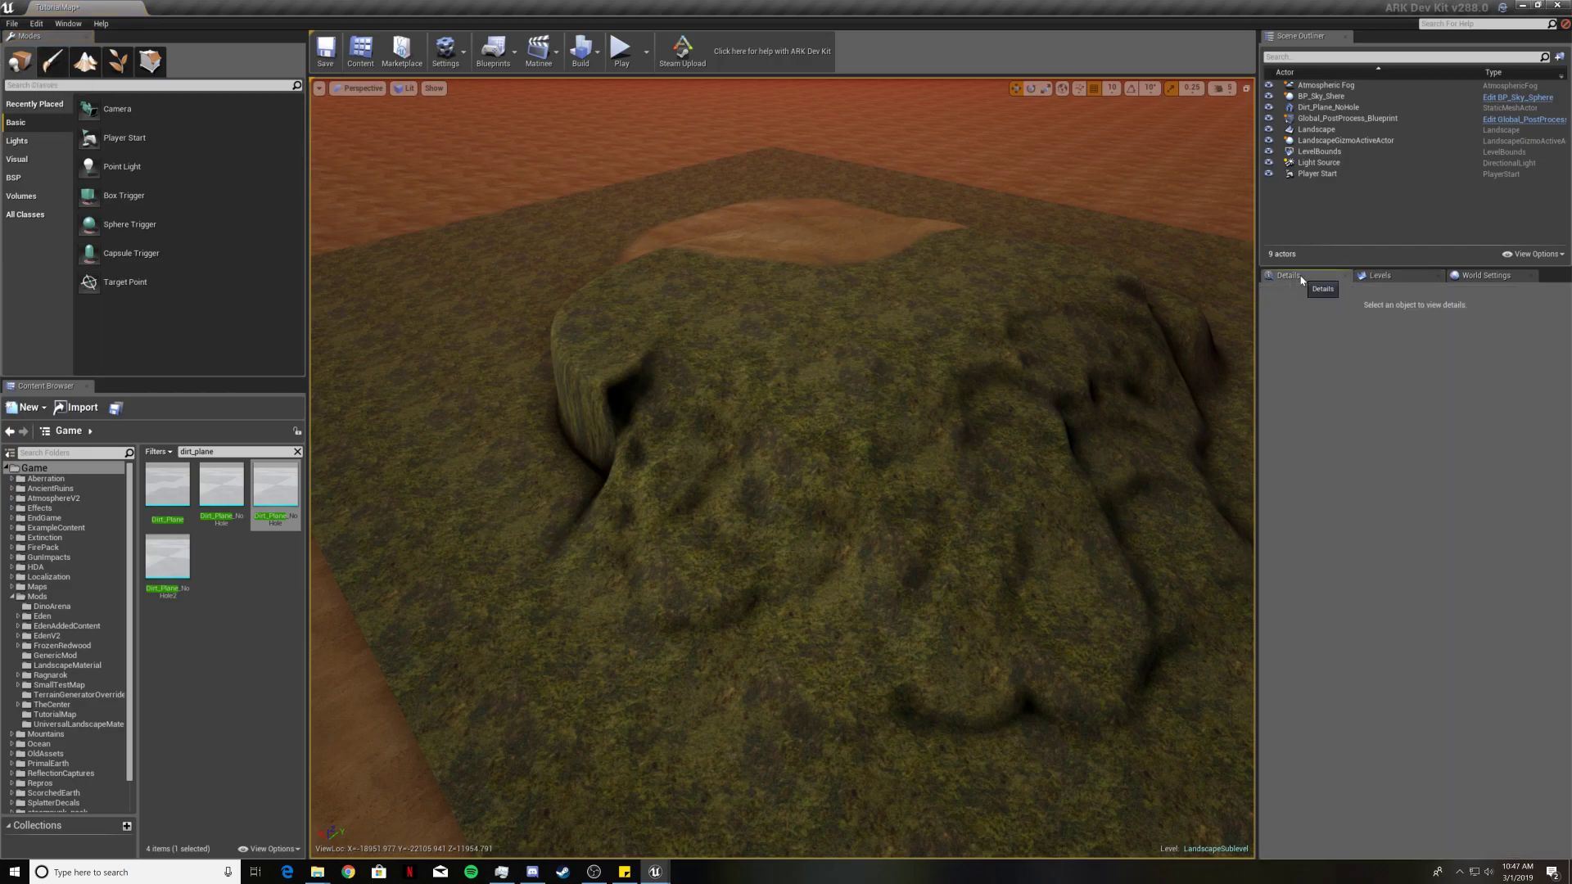
click(1332, 131)
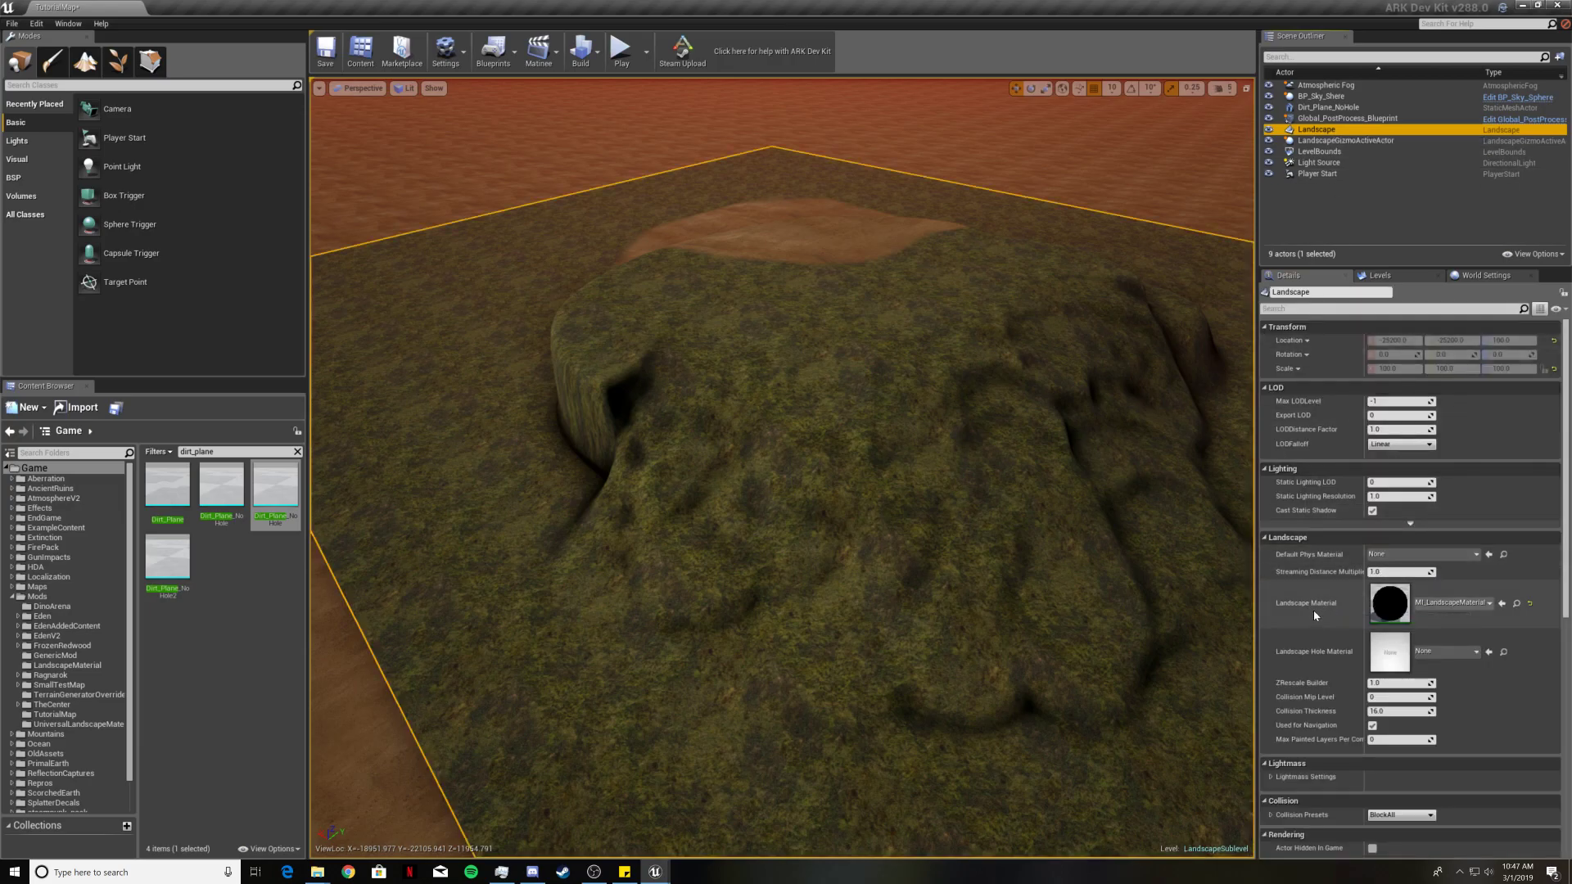
click(1265, 538)
click(1265, 538)
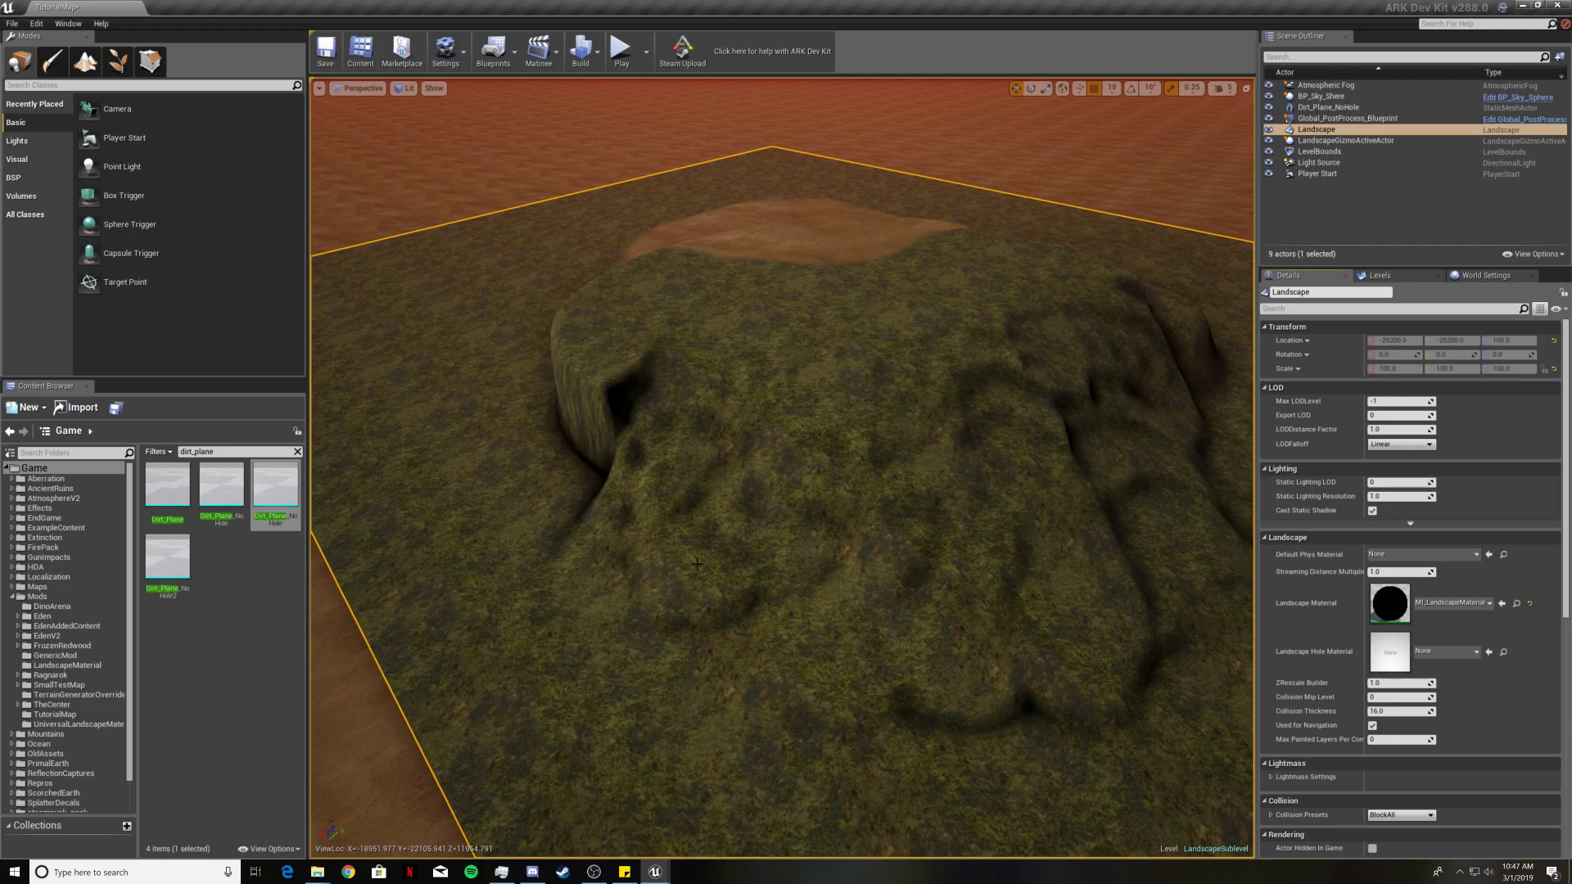
Assign MI_LandscapeMaterial_Hole from the Mods/UniversalLandscapeMaterial folder as the Landscape Hole Material.
click(78, 725)
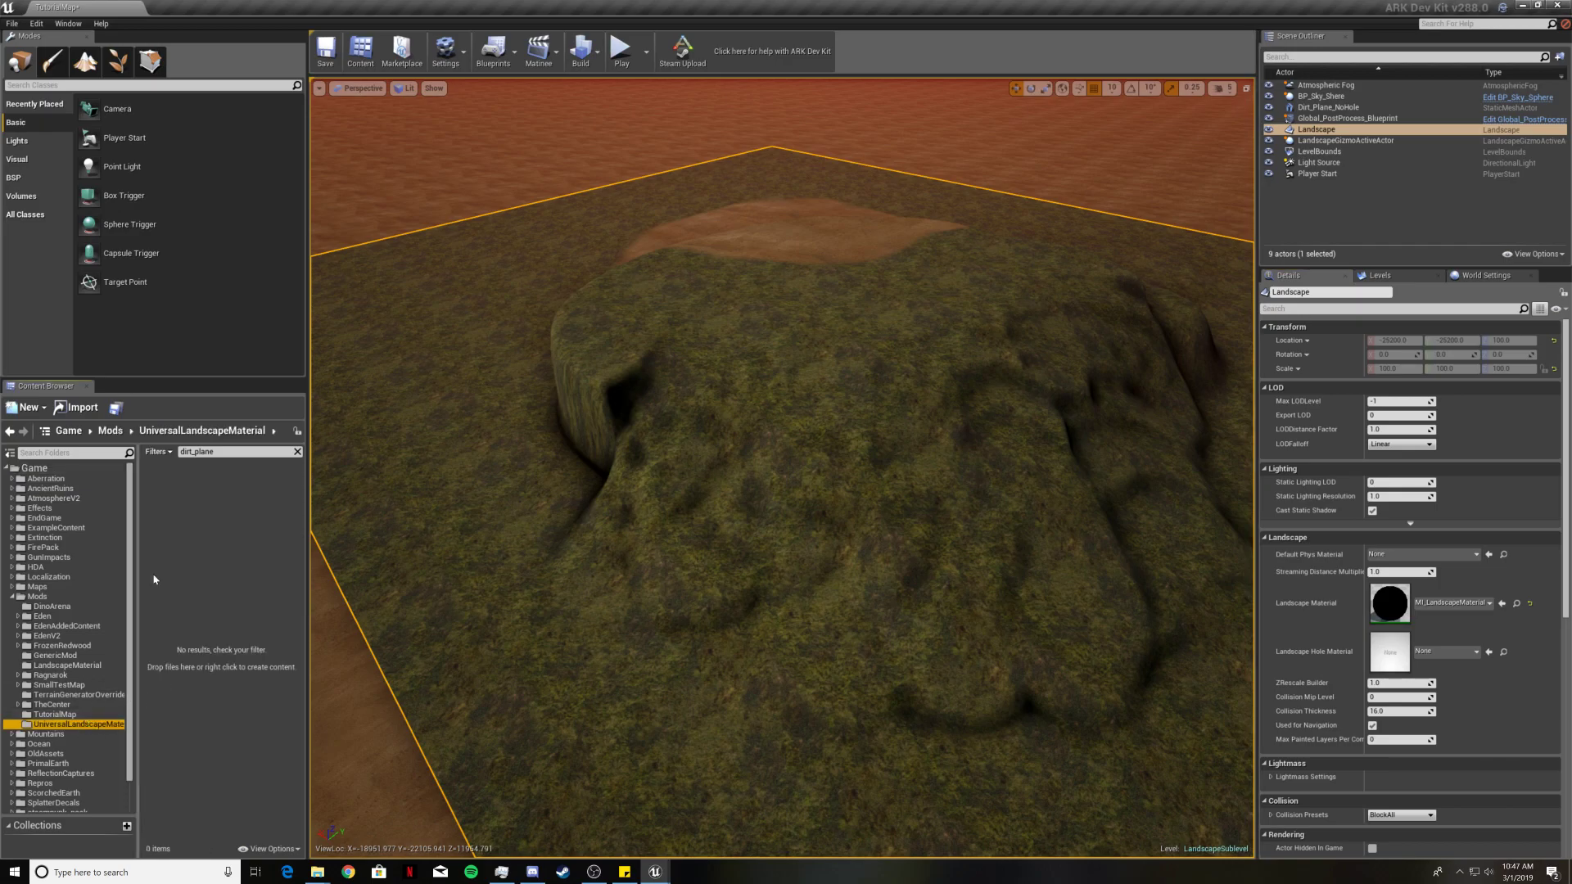
click(296, 453)
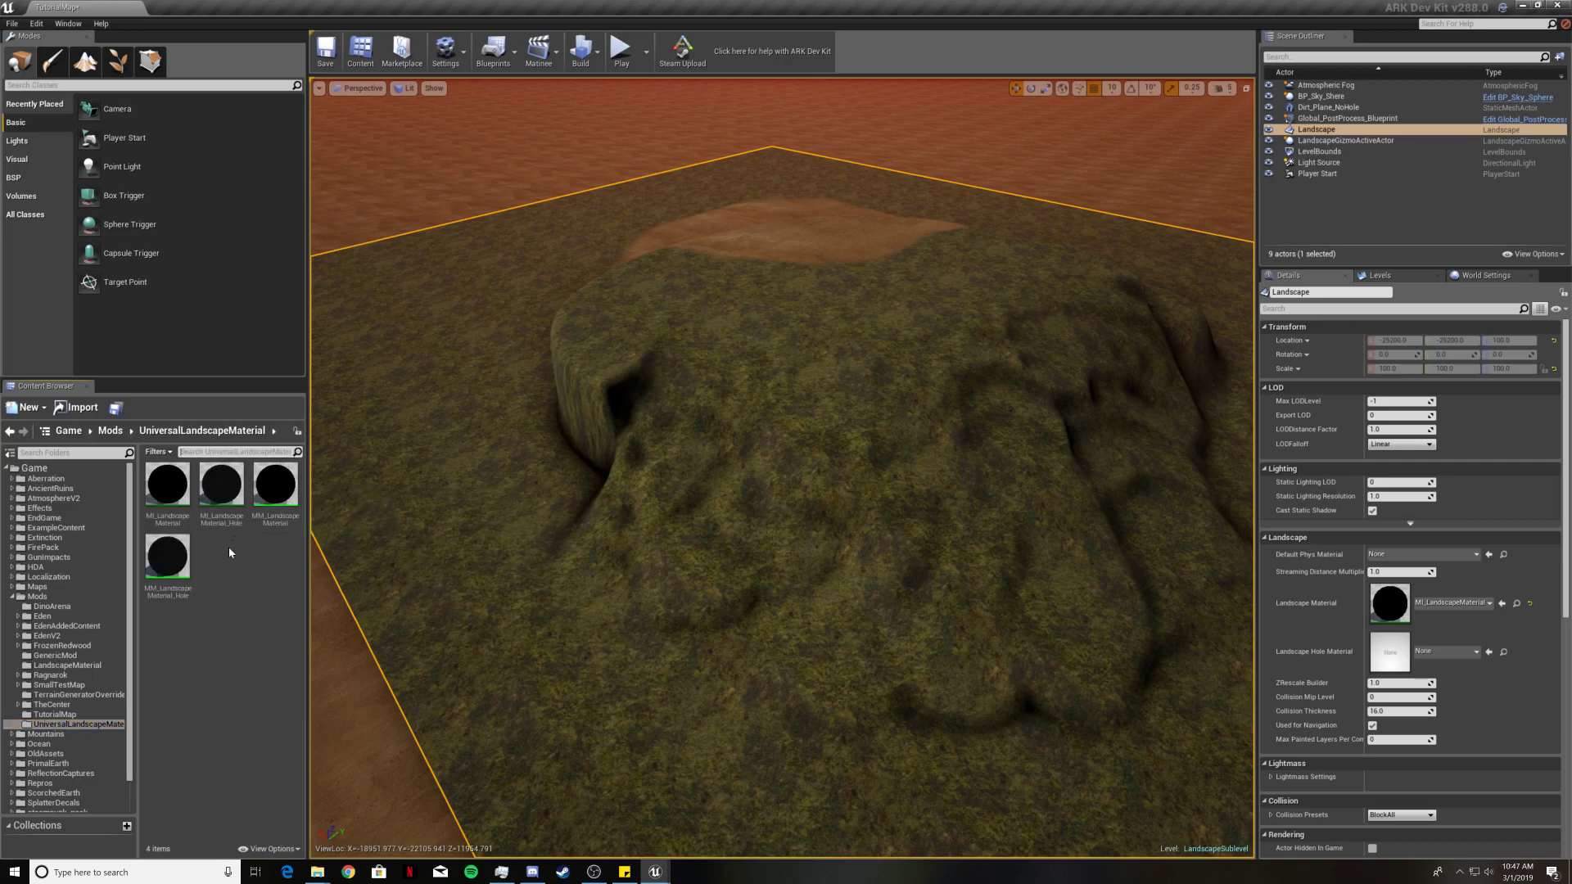
click(226, 493)
click(1489, 655)
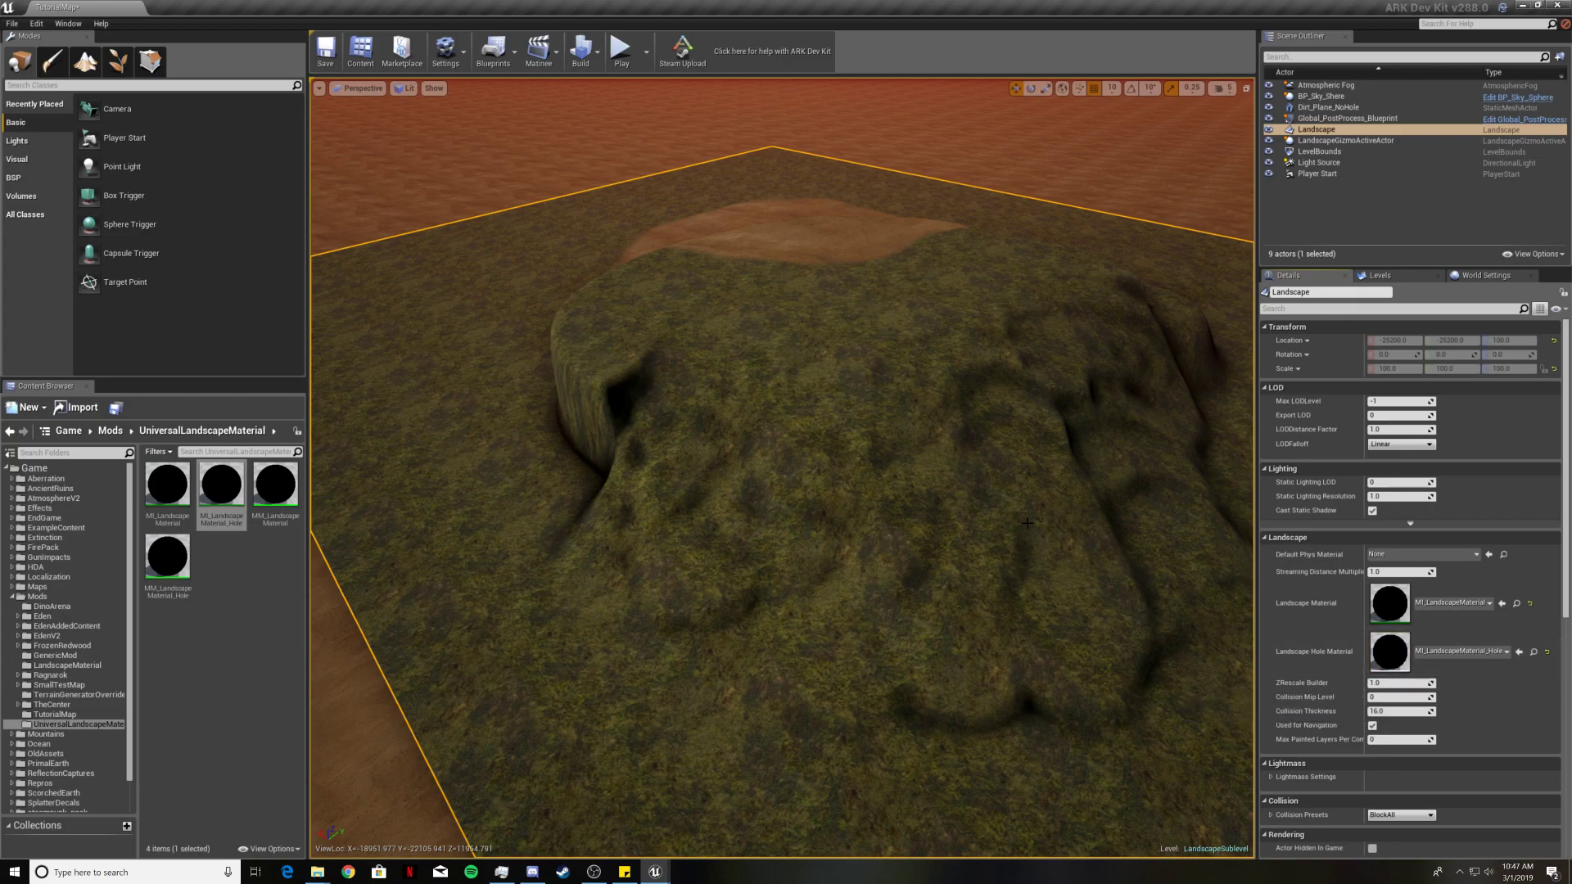
Search the available landscape hole materials for mi_newisland.
click(1484, 651)
text(mi)
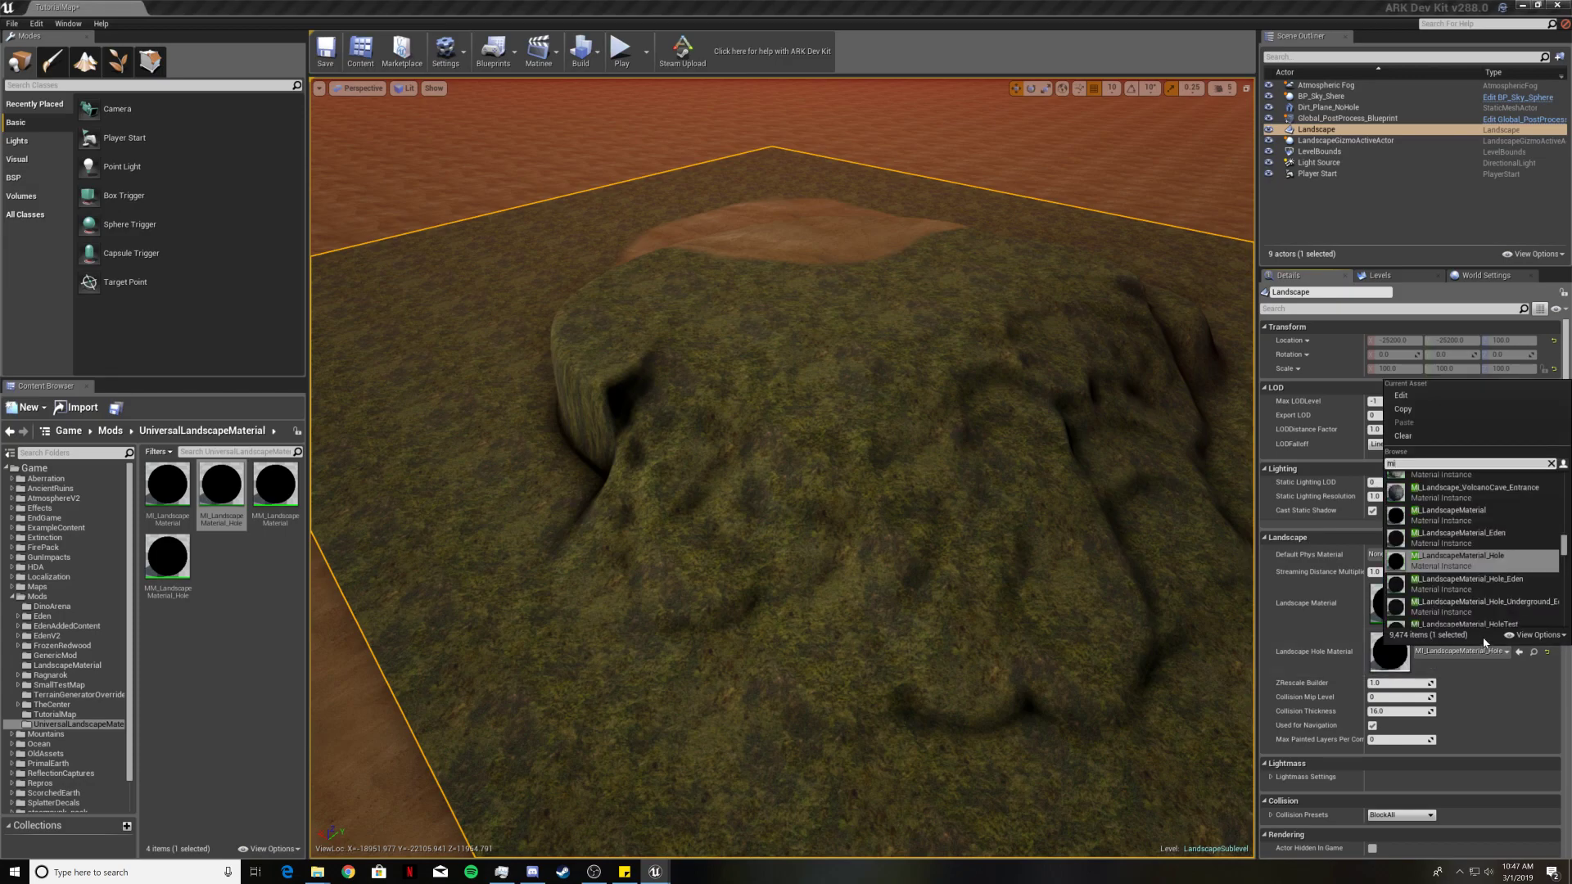
text(_newisland)
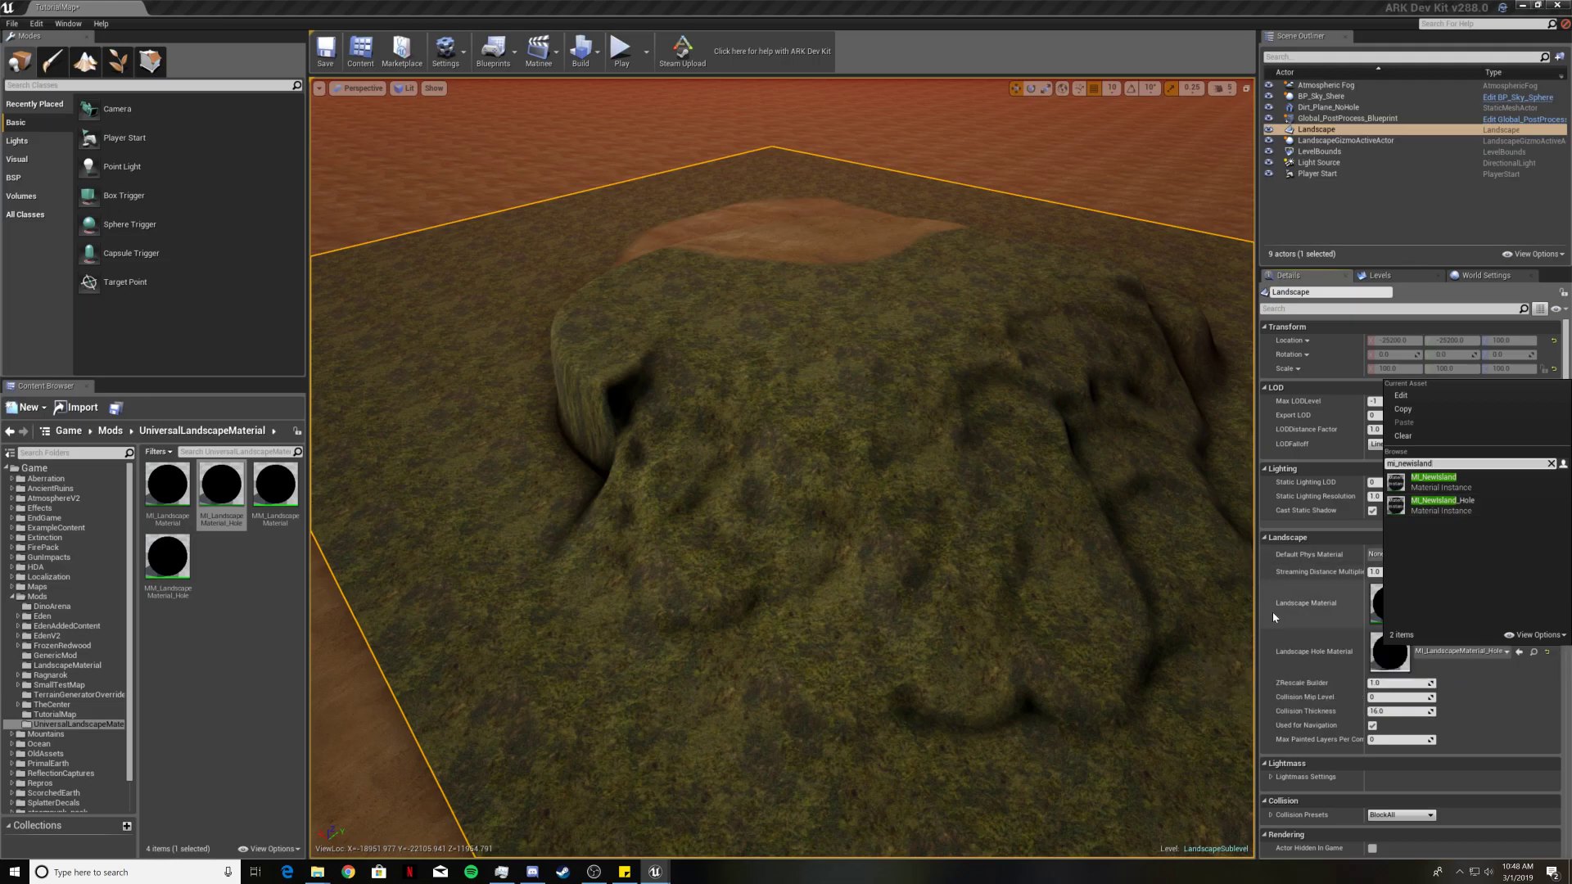
click(1266, 651)
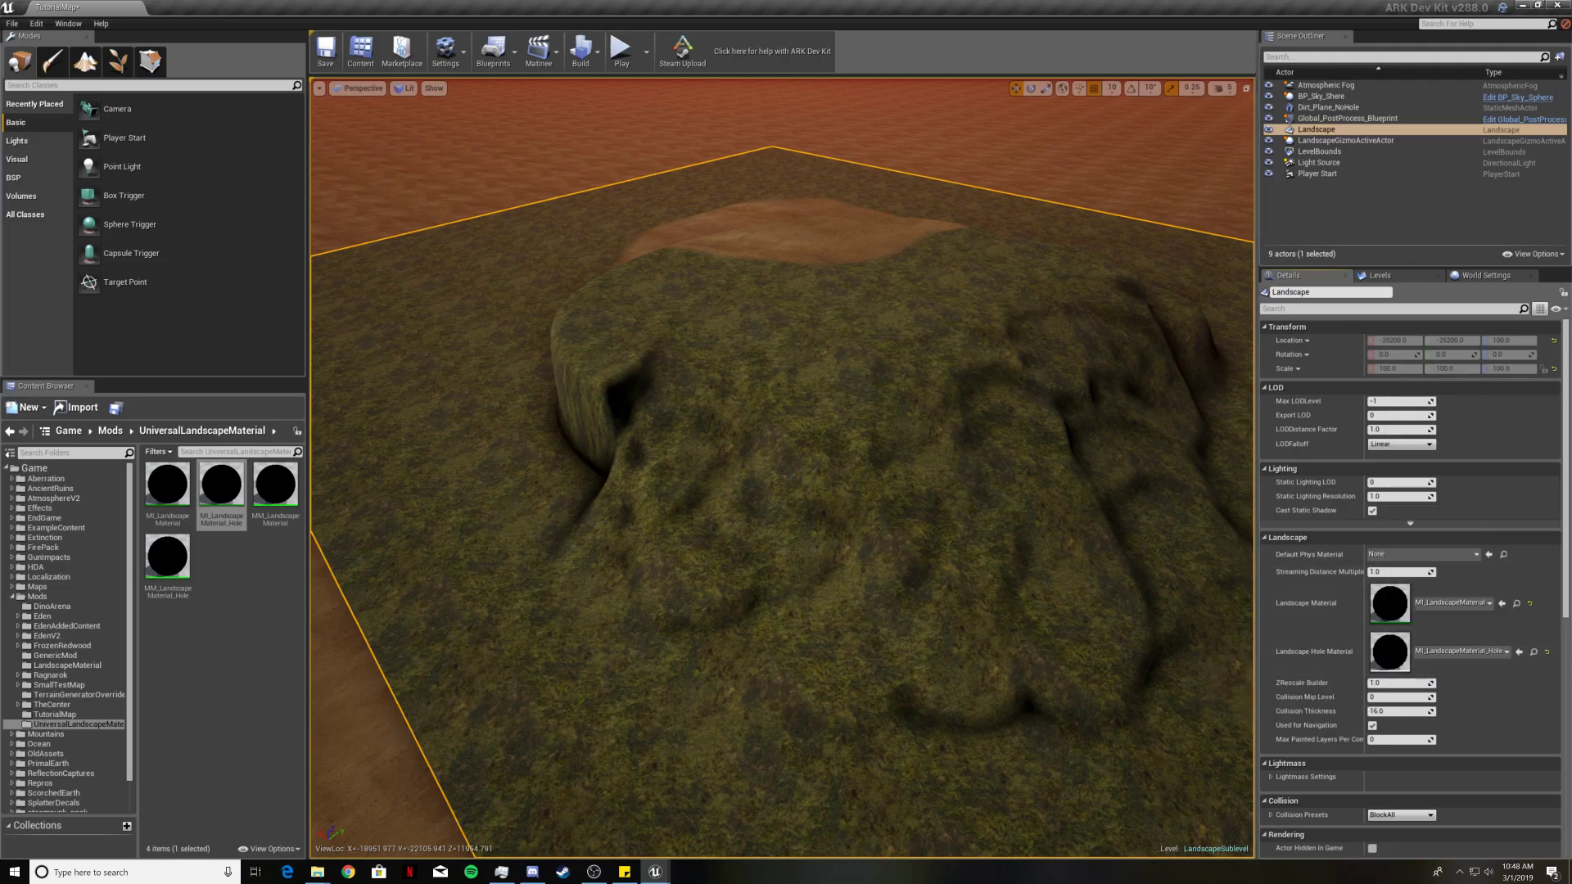
right_drag(782, 467, 528, 501)
key(w)
key(d)
key(s)
key(a)
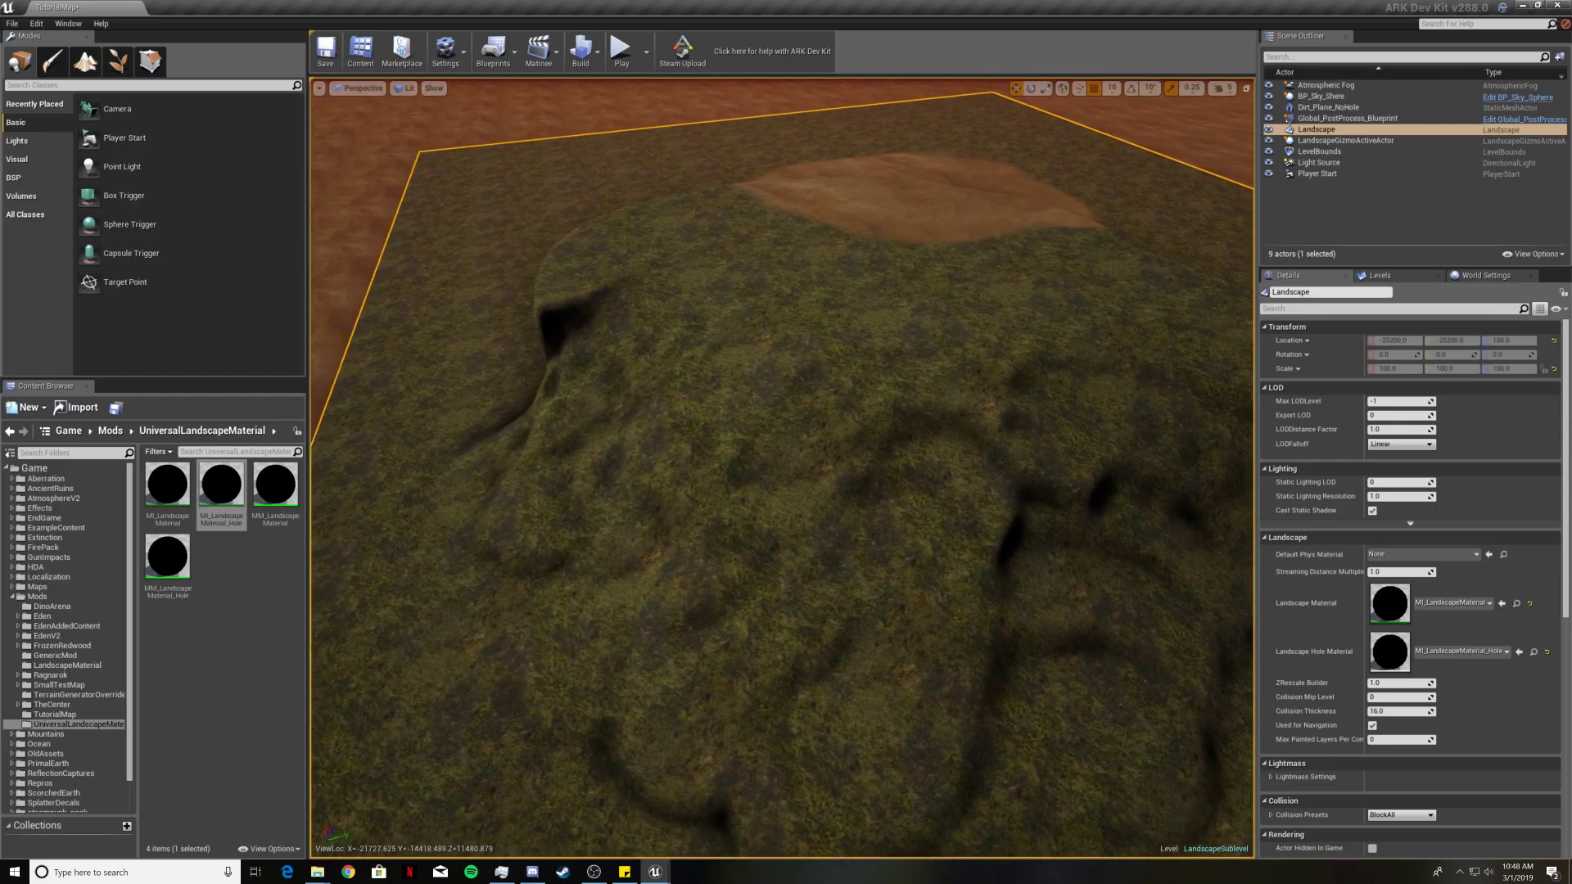
key(w)
mouse_move(1129, 395)
right_down()
mouse_move(1116, 421)
mouse_move(1146, 386)
right_up()
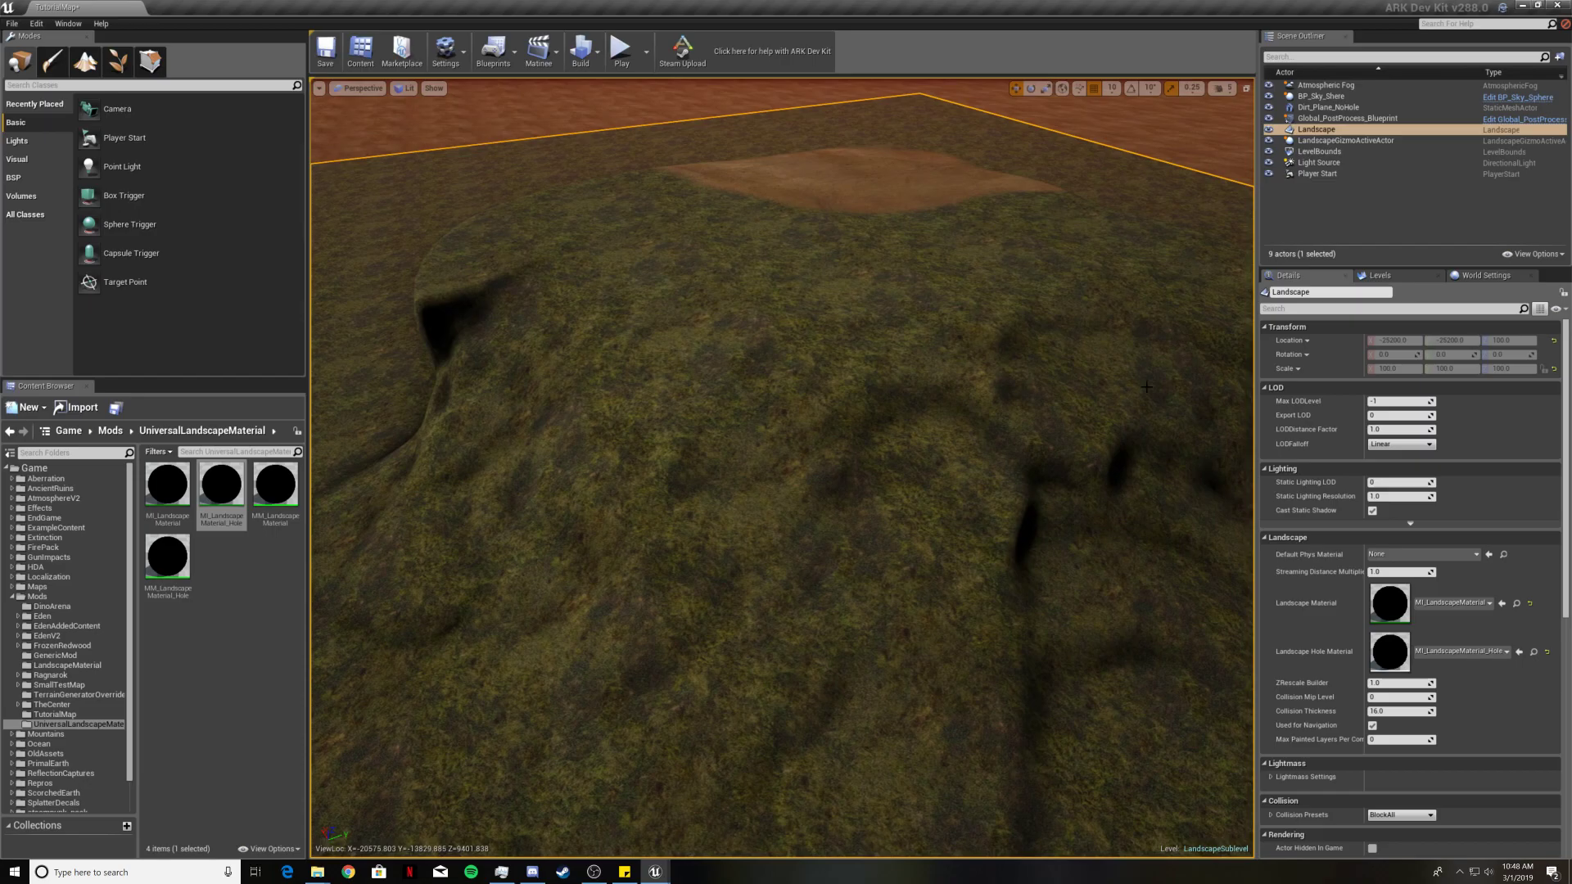
Display the map's list of levels with the persistent level and LandscapeSublevel.
click(1384, 276)
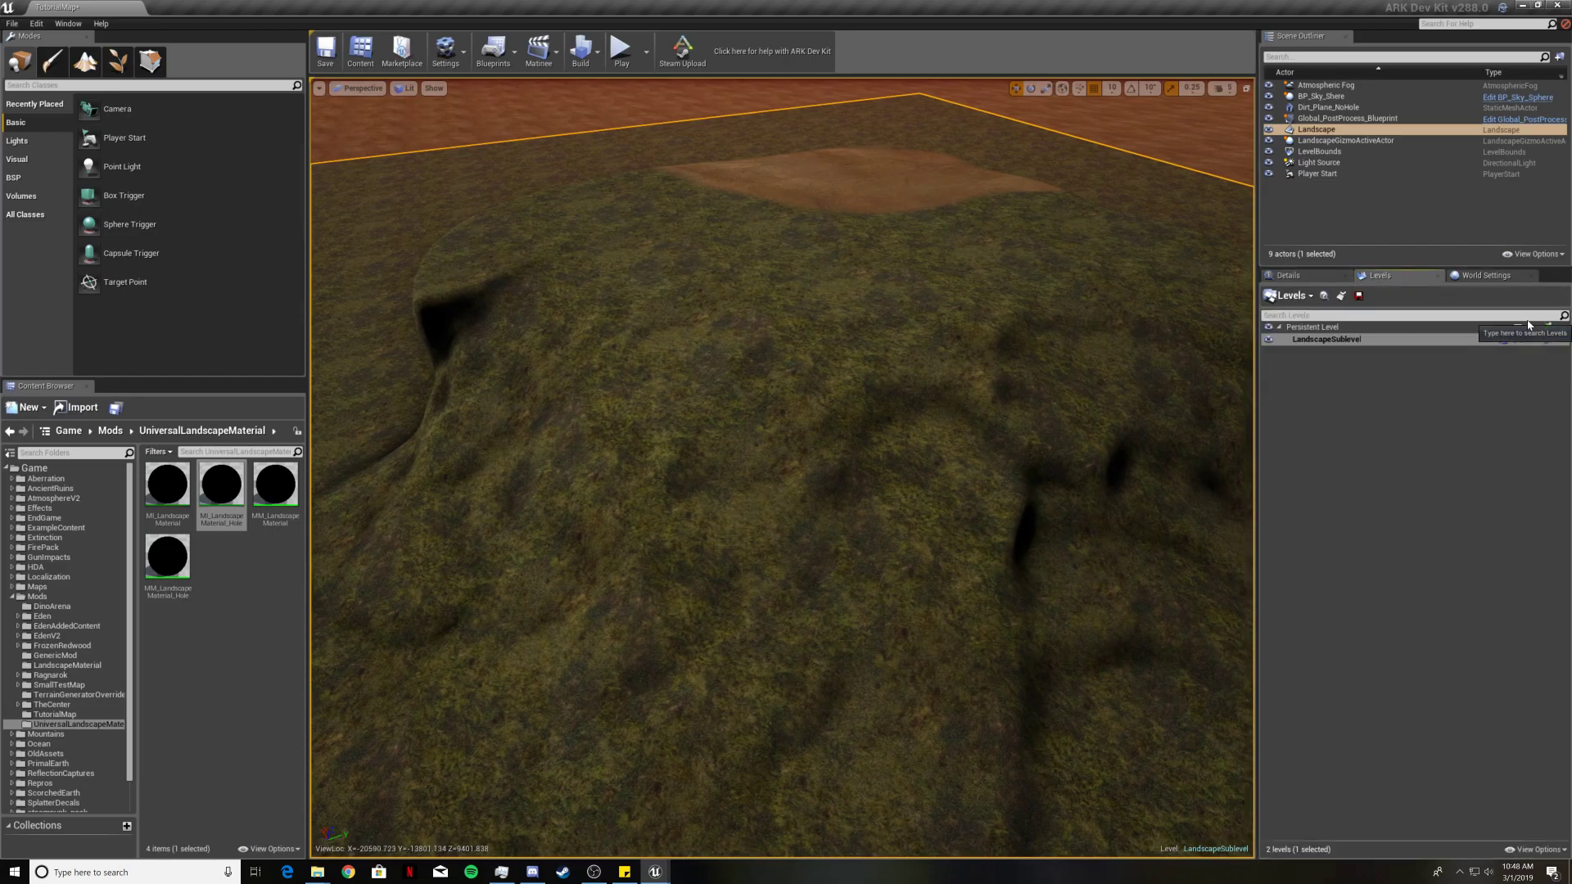